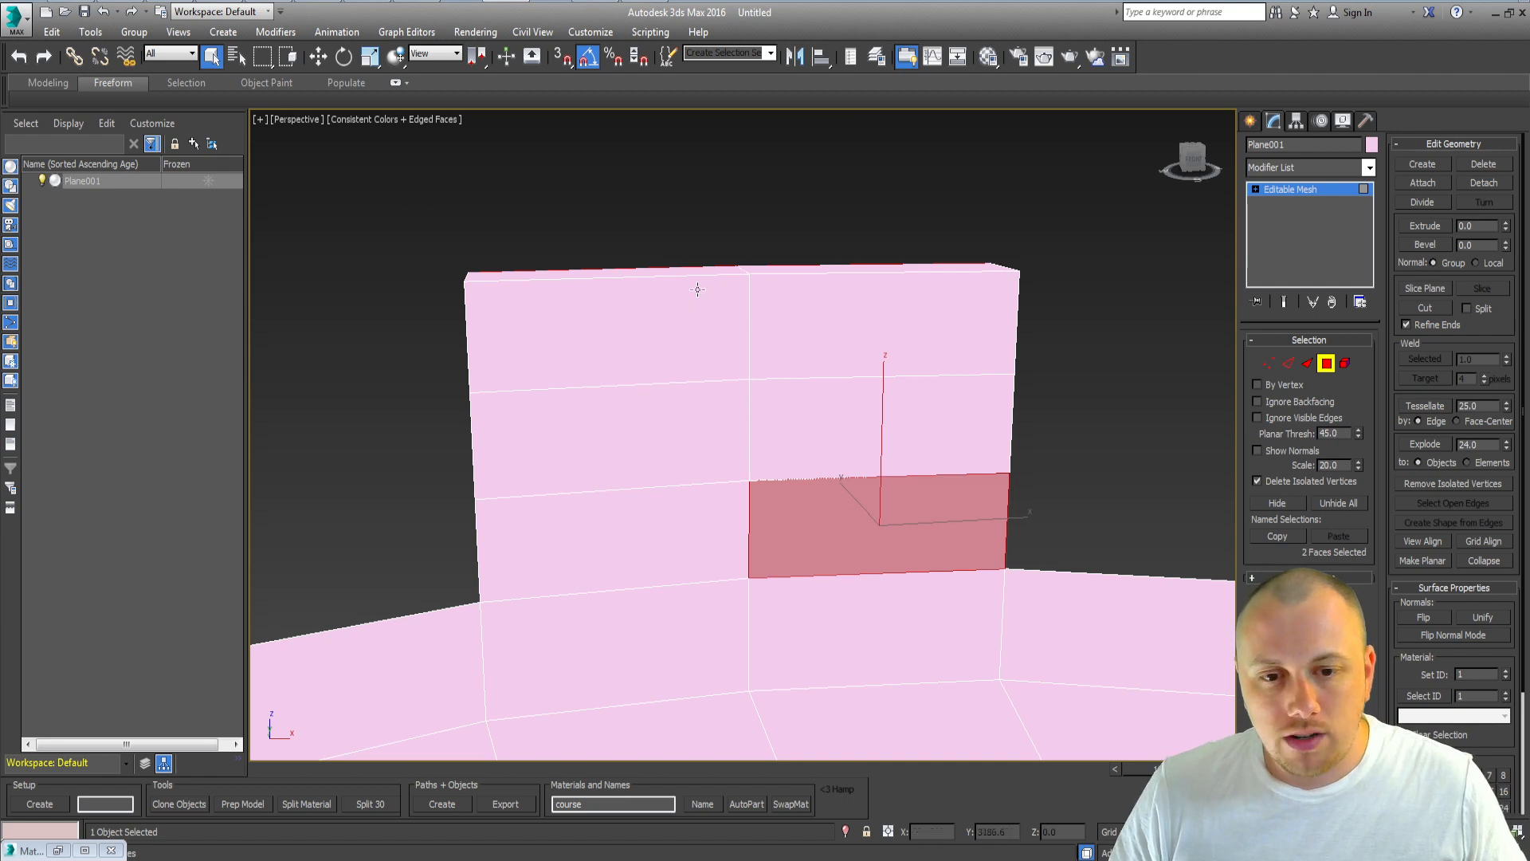
Step: Select the billboard wall's face panels one by one to examine how the wall is divided
left_click(695, 291)
left_click(869, 325)
left_click(652, 467)
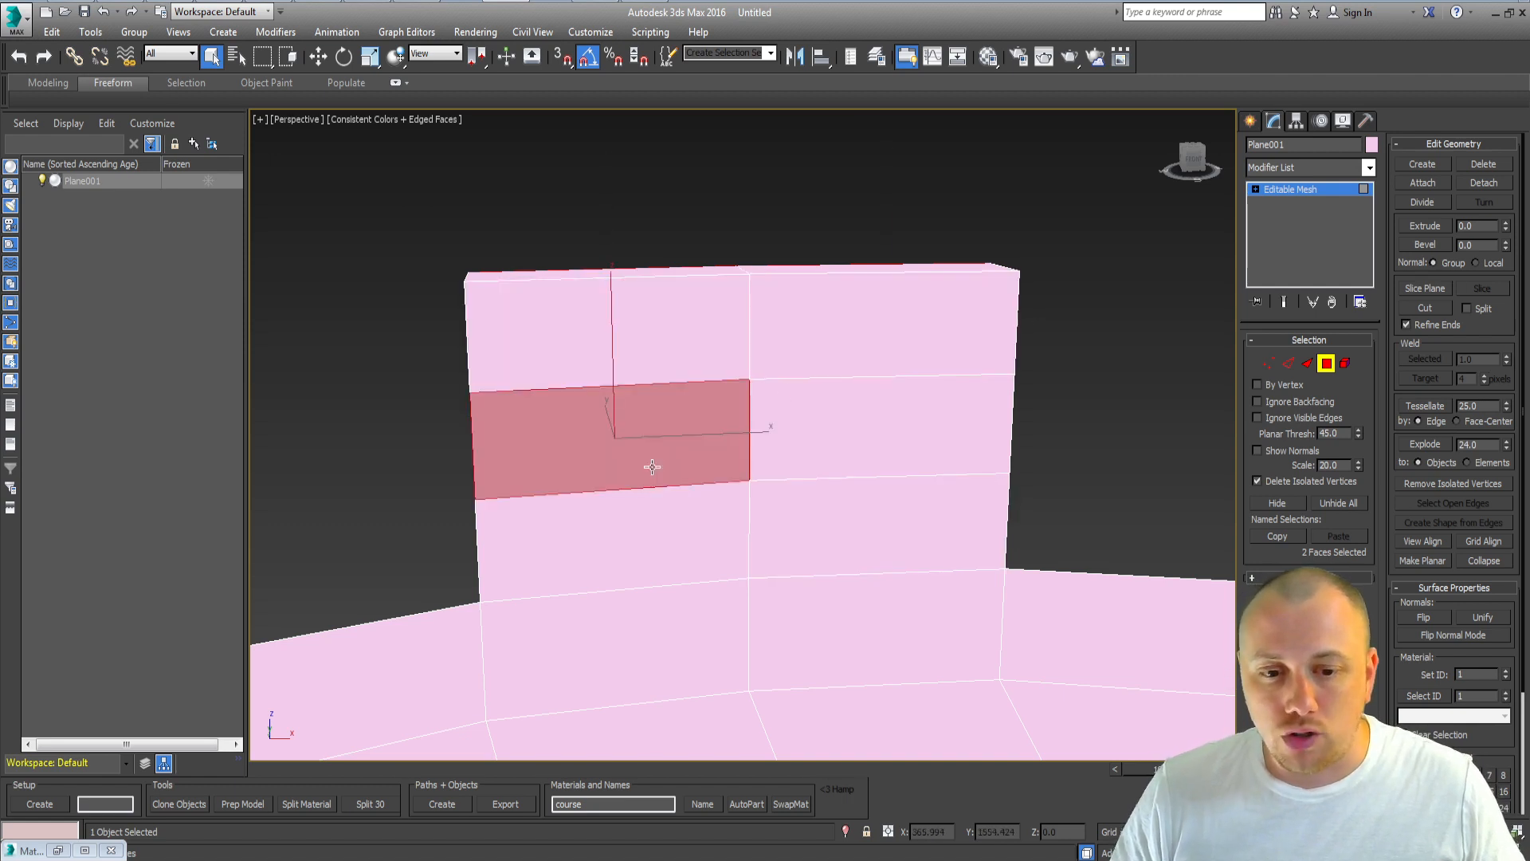
left_click(814, 460)
left_click(669, 560)
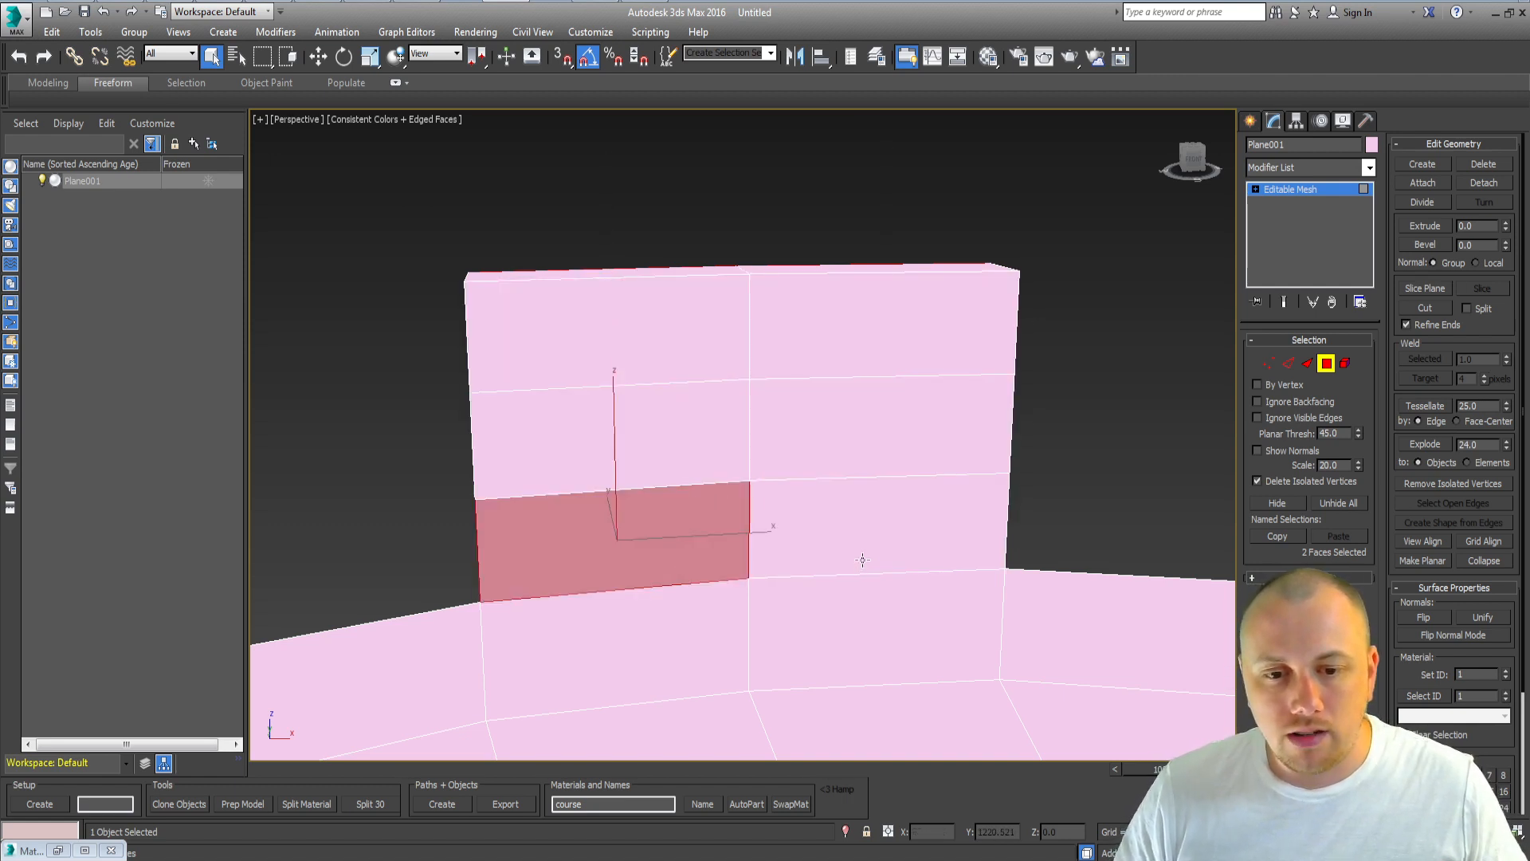
left_click(862, 559)
left_click(863, 311)
left_click(674, 462)
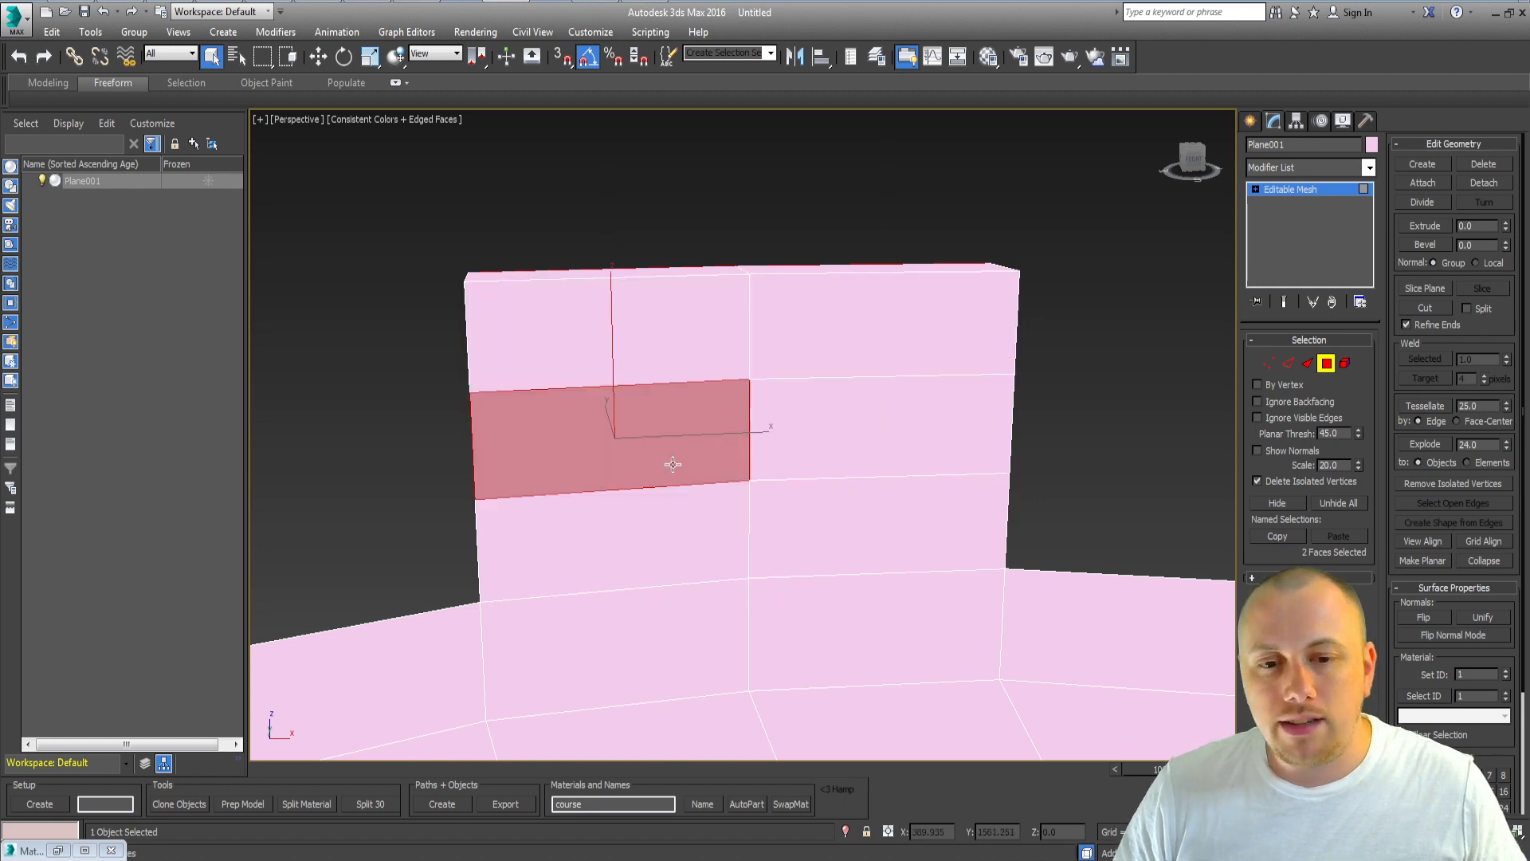
left_click(914, 448)
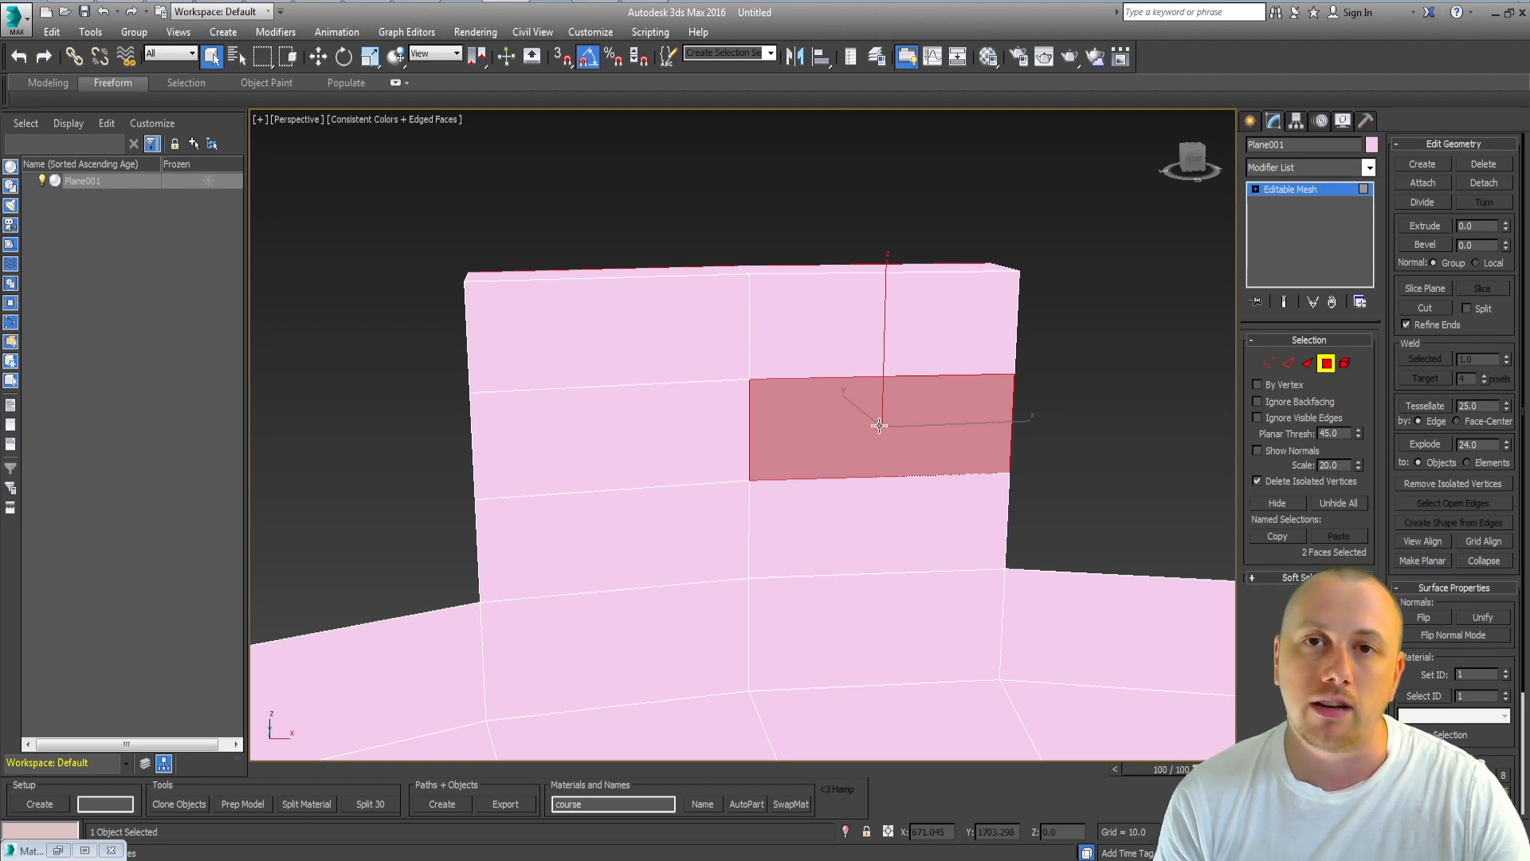
Step: Select a road face, open the Material Editor and inspect the multi/sub-object material and its road bitmap sub-material
middle_click_drag(599, 624, 580, 358)
scroll(621, 470, "down", 5)
middle_click_drag(626, 474, 653, 495, "alt")
left_click(640, 494)
key("z")
scroll(633, 521, "down", 6)
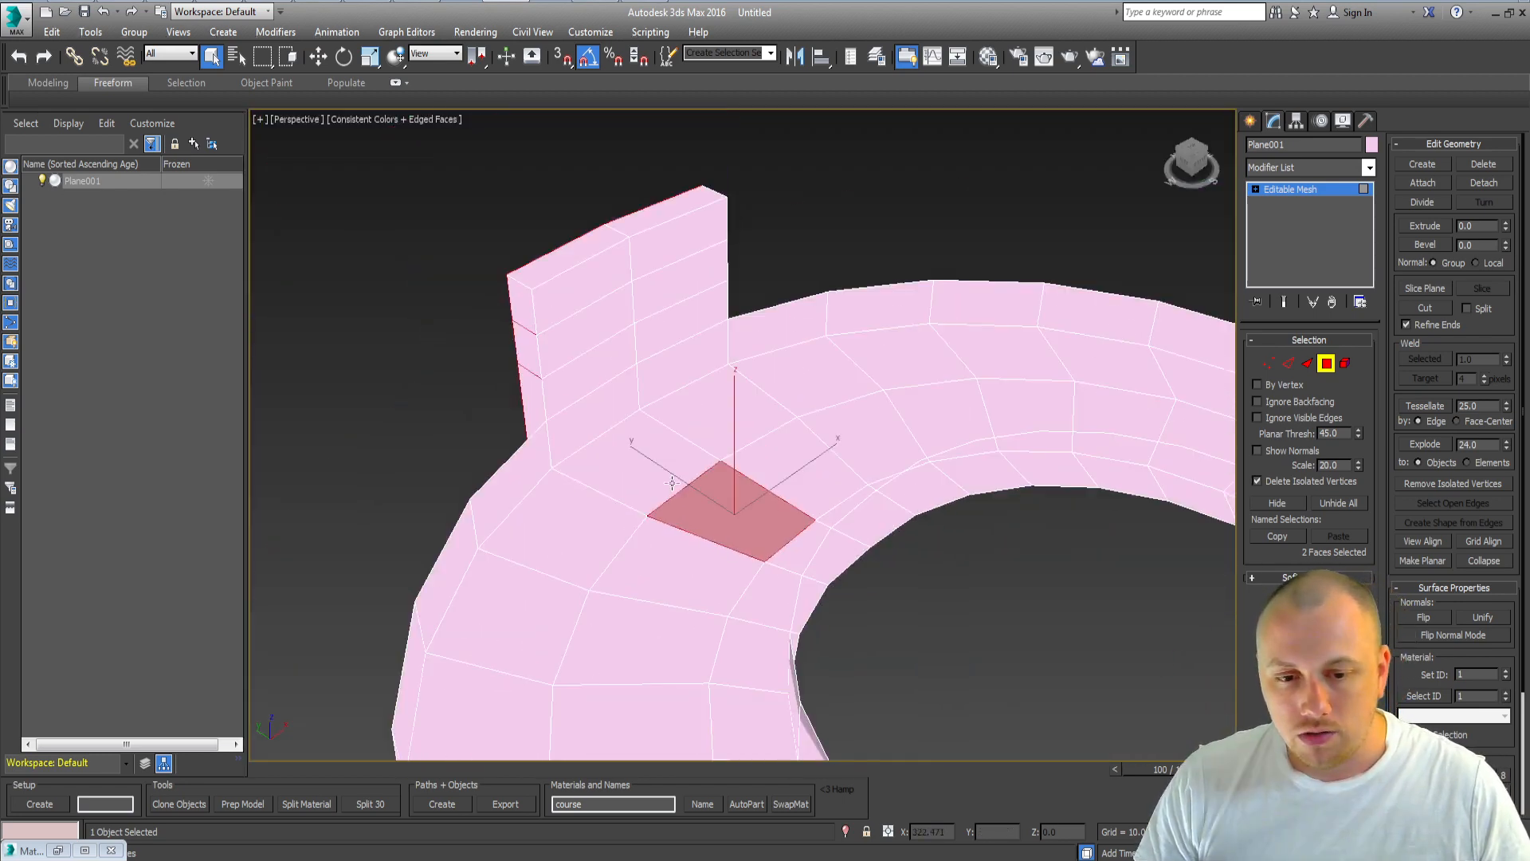
key("m")
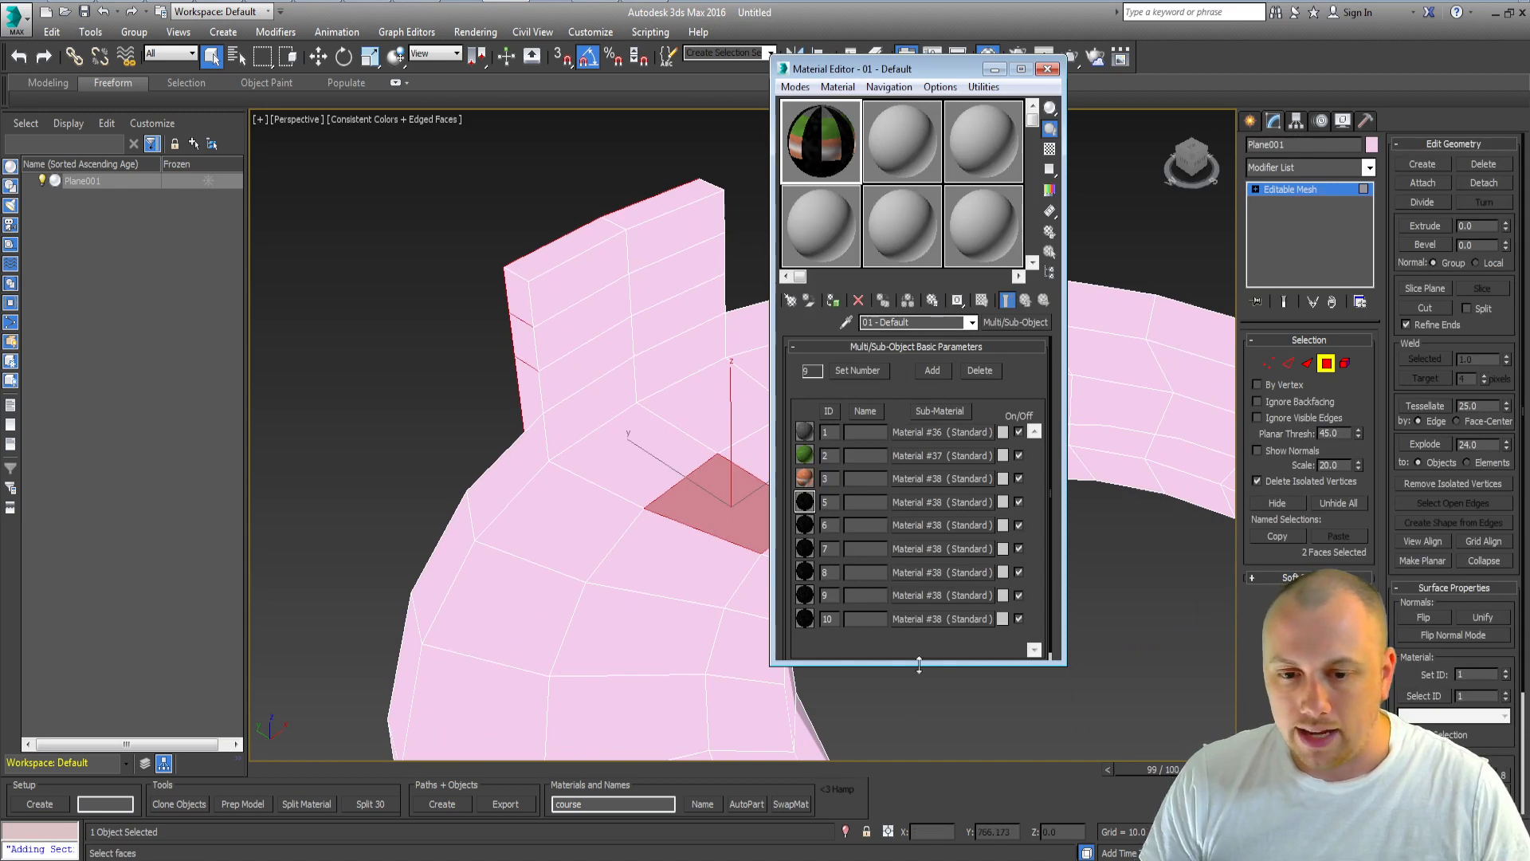
left_click(969, 432)
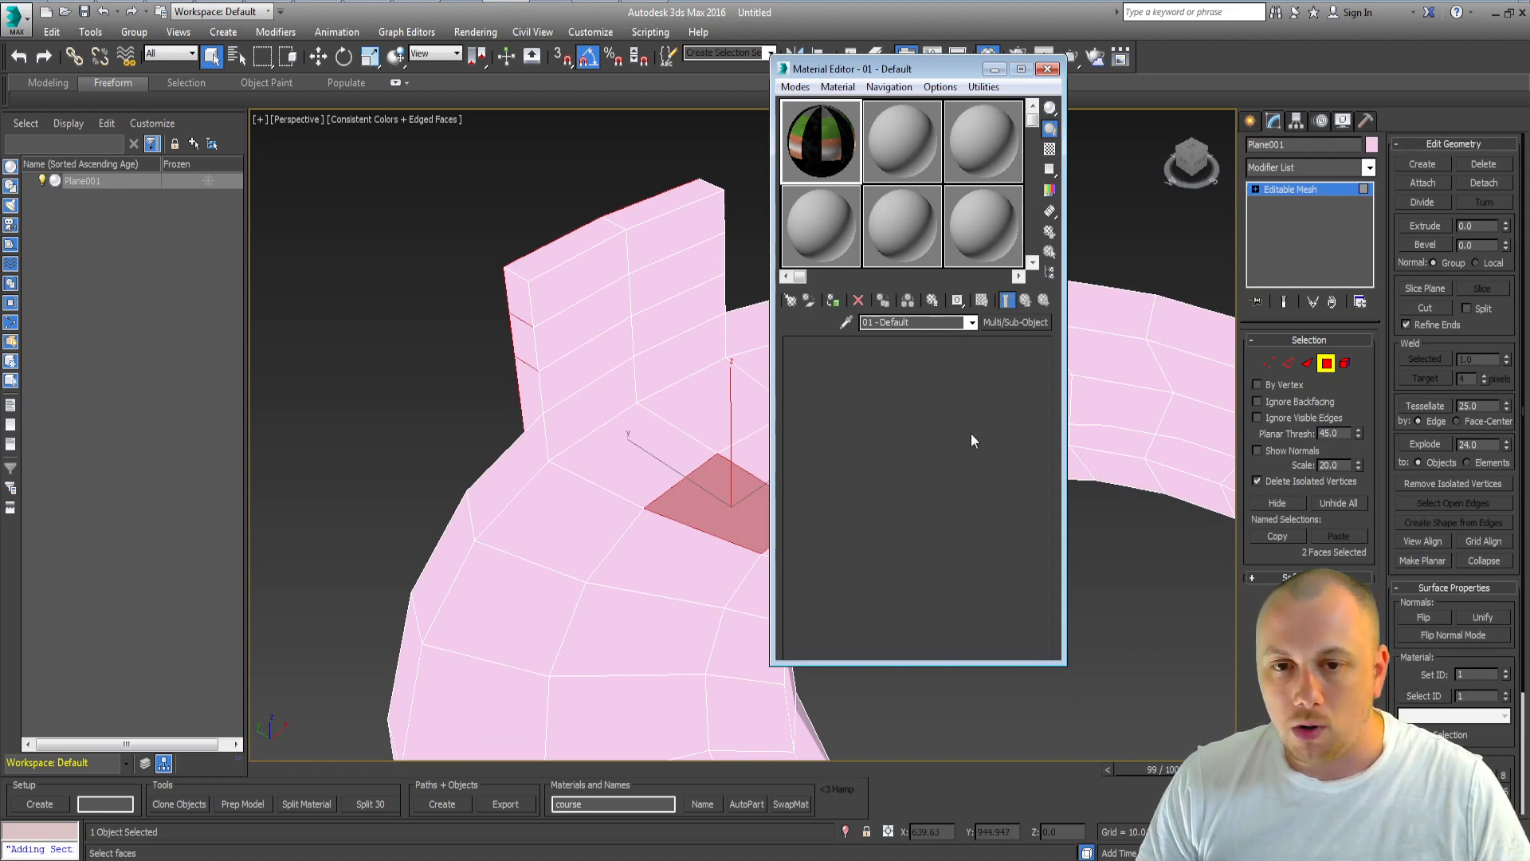
left_click(898, 452)
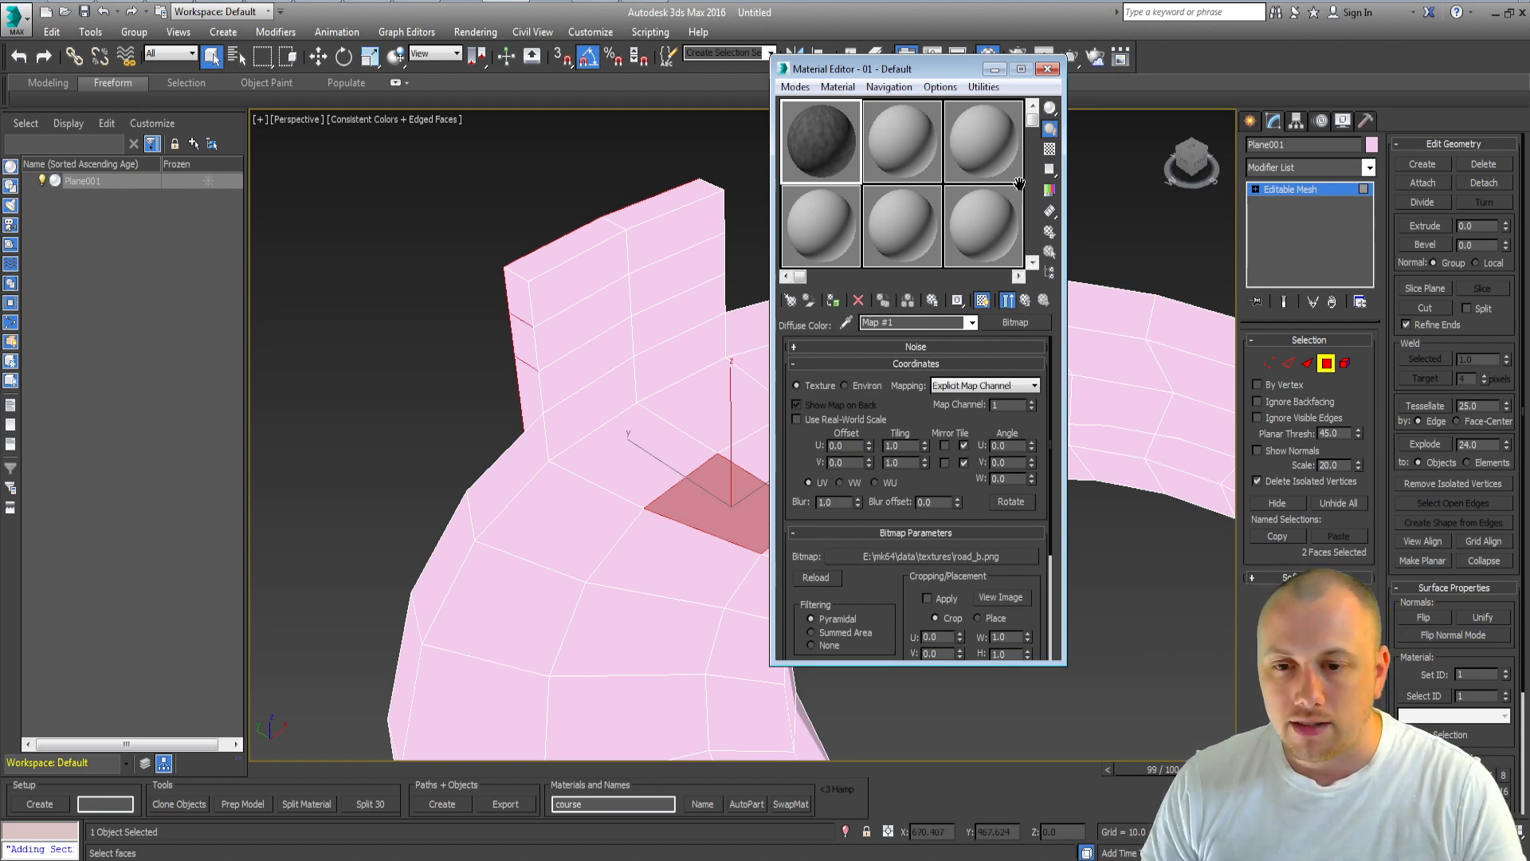
left_click(1009, 301)
left_click(1023, 303)
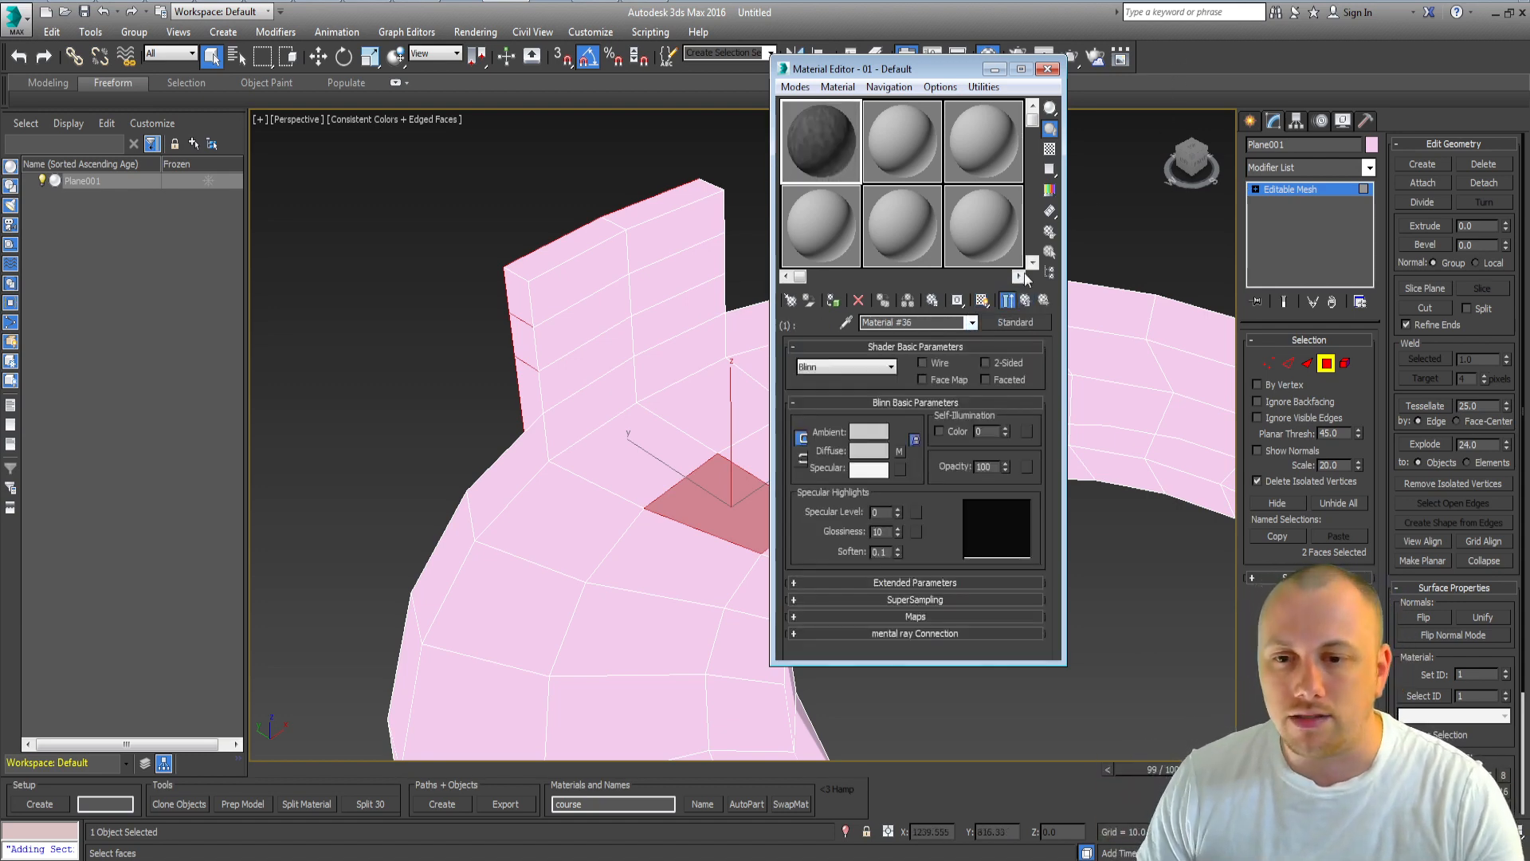
left_click(1026, 301)
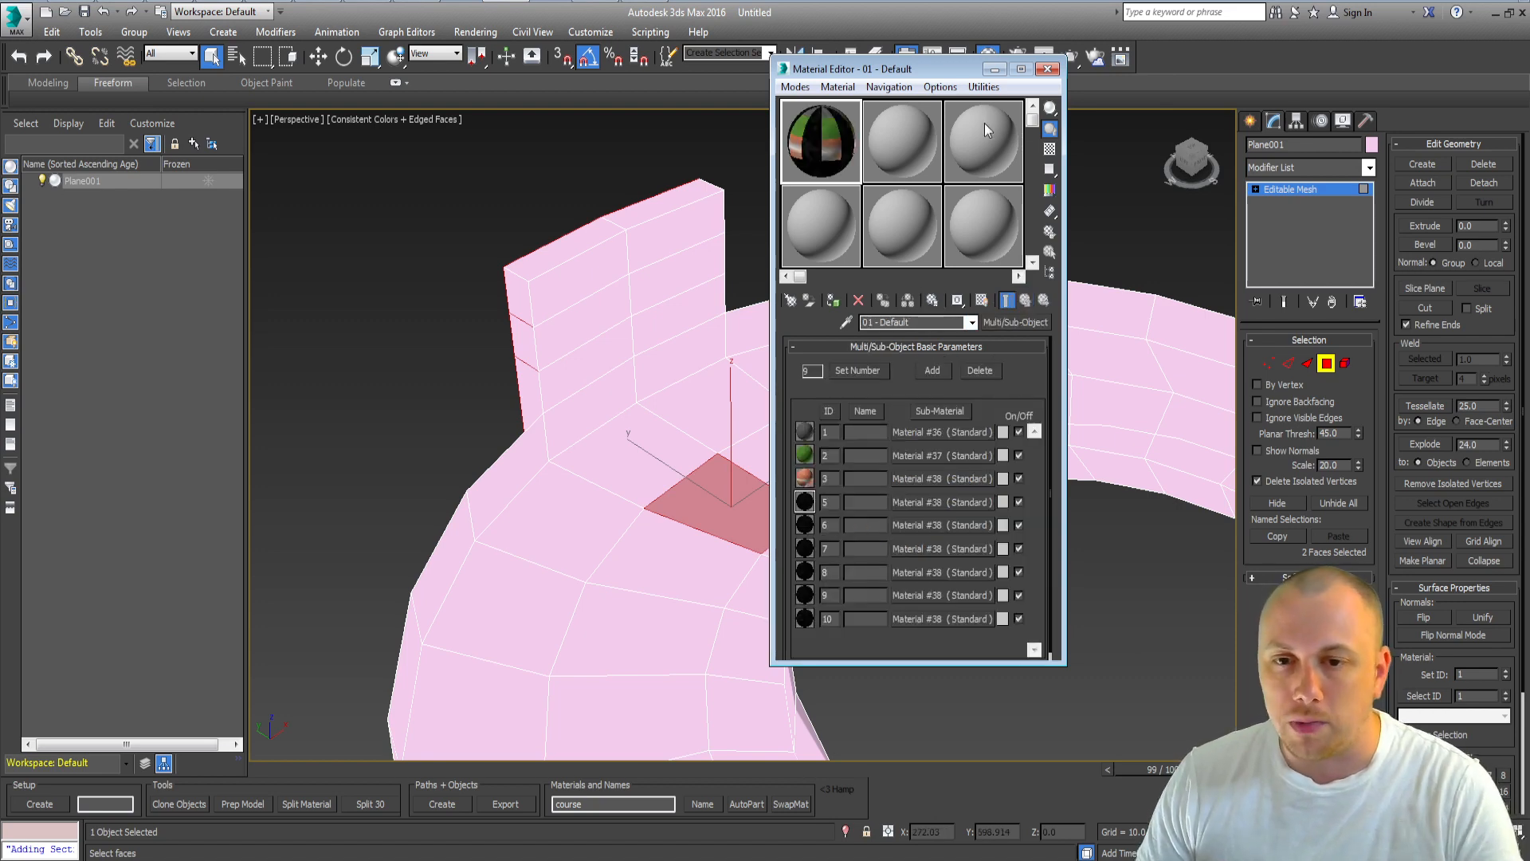
Step: Assign the 01 - Default multi/sub-object material to the track mesh and select a road face in polygon mode
left_click(1254, 120)
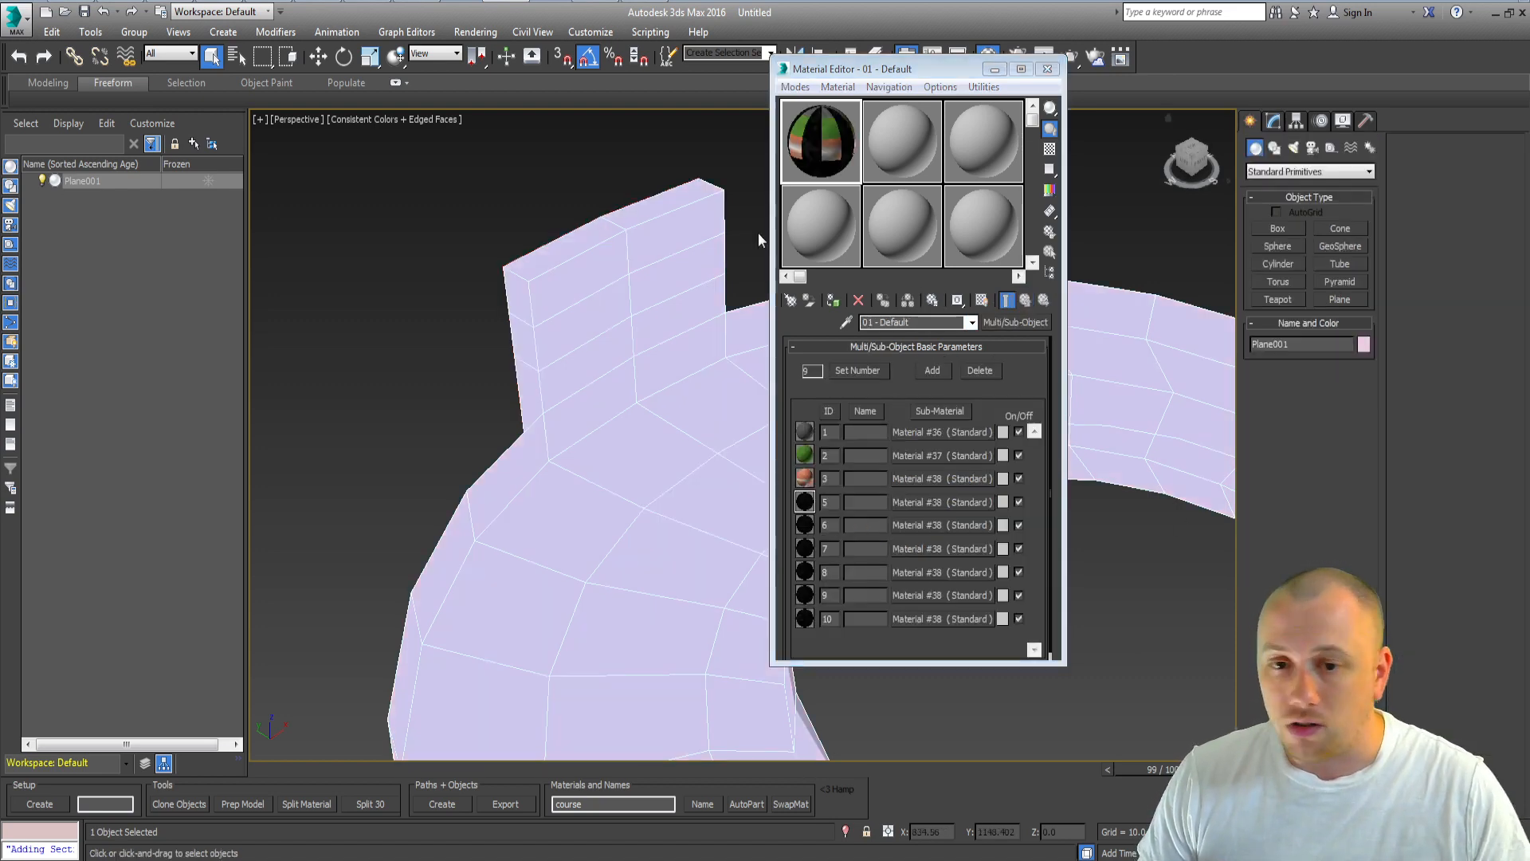
left_click_drag(821, 144, 630, 446)
middle_click_drag(684, 480, 583, 456)
key("4")
left_click(653, 460)
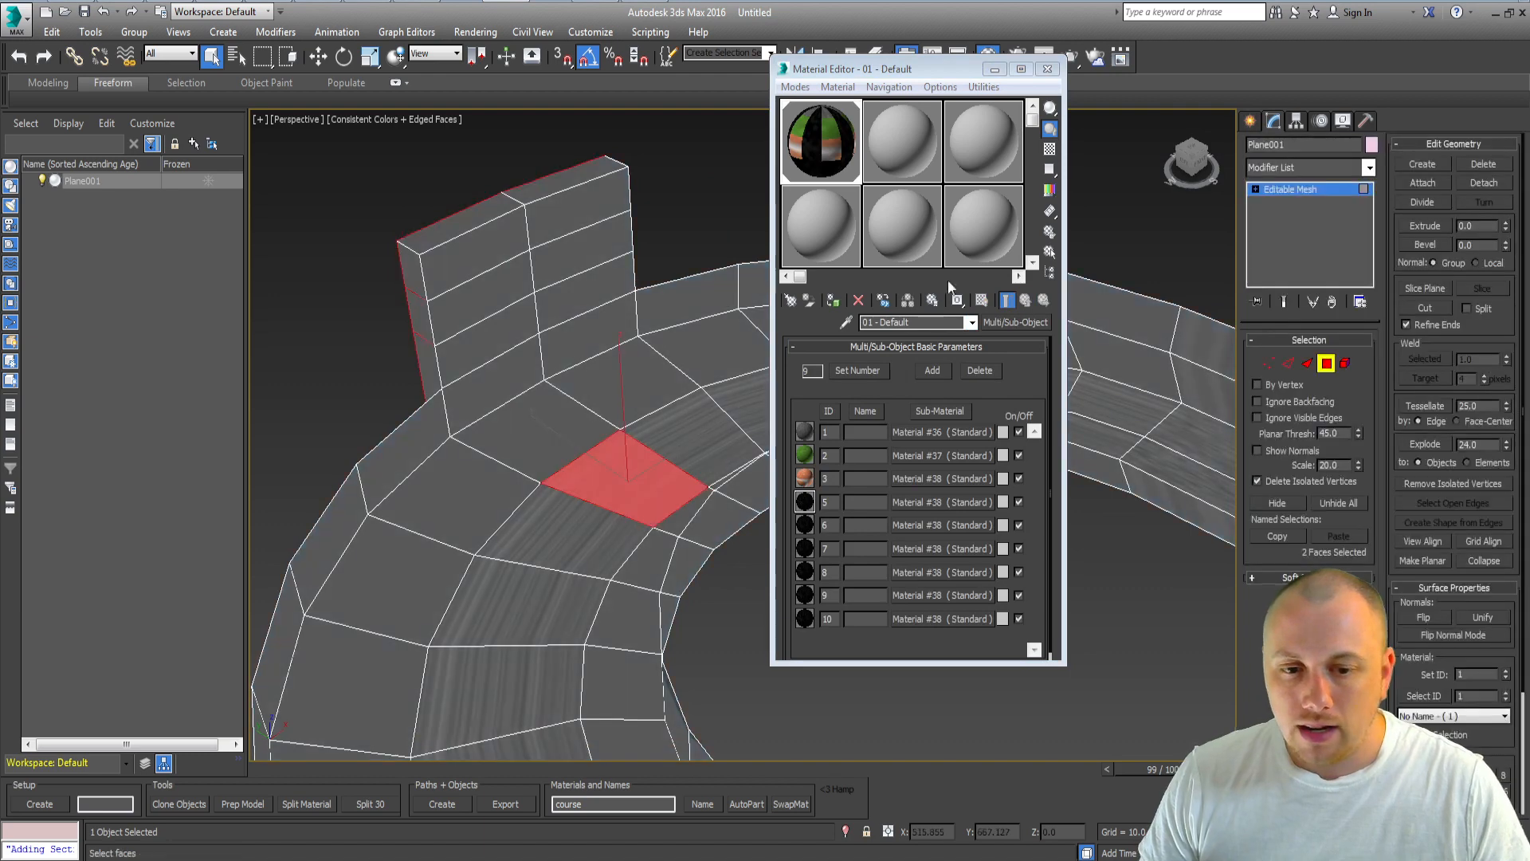
left_click(994, 70)
Step: In the top view, select the faces along the track's outer and inner borders and set their material ID to 2
middle_click_drag(810, 472, 801, 433)
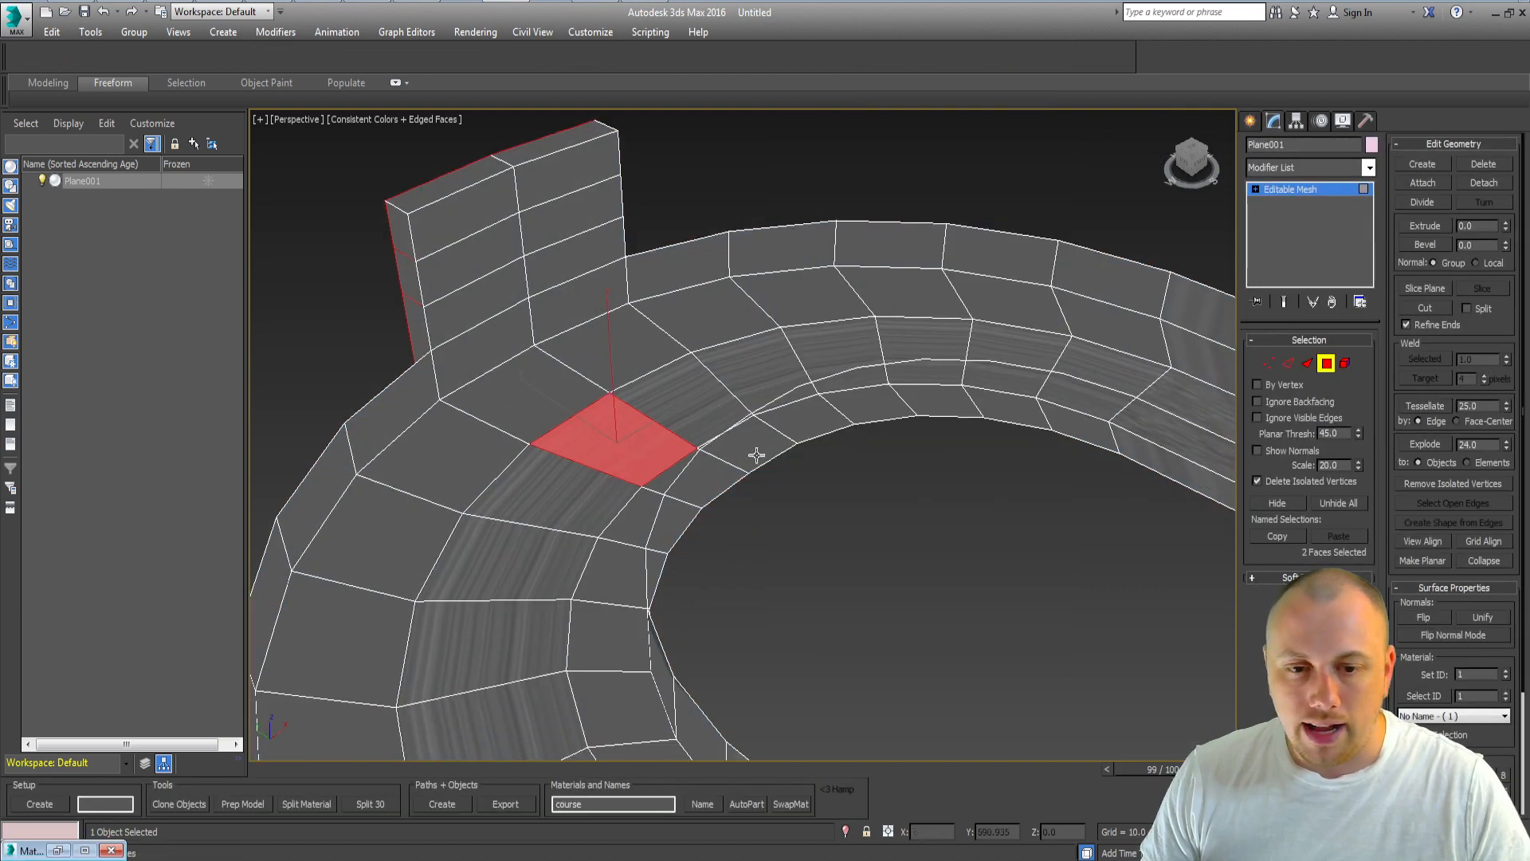
middle_click_drag(724, 469, 712, 412)
left_click(467, 396)
key("t")
key("z")
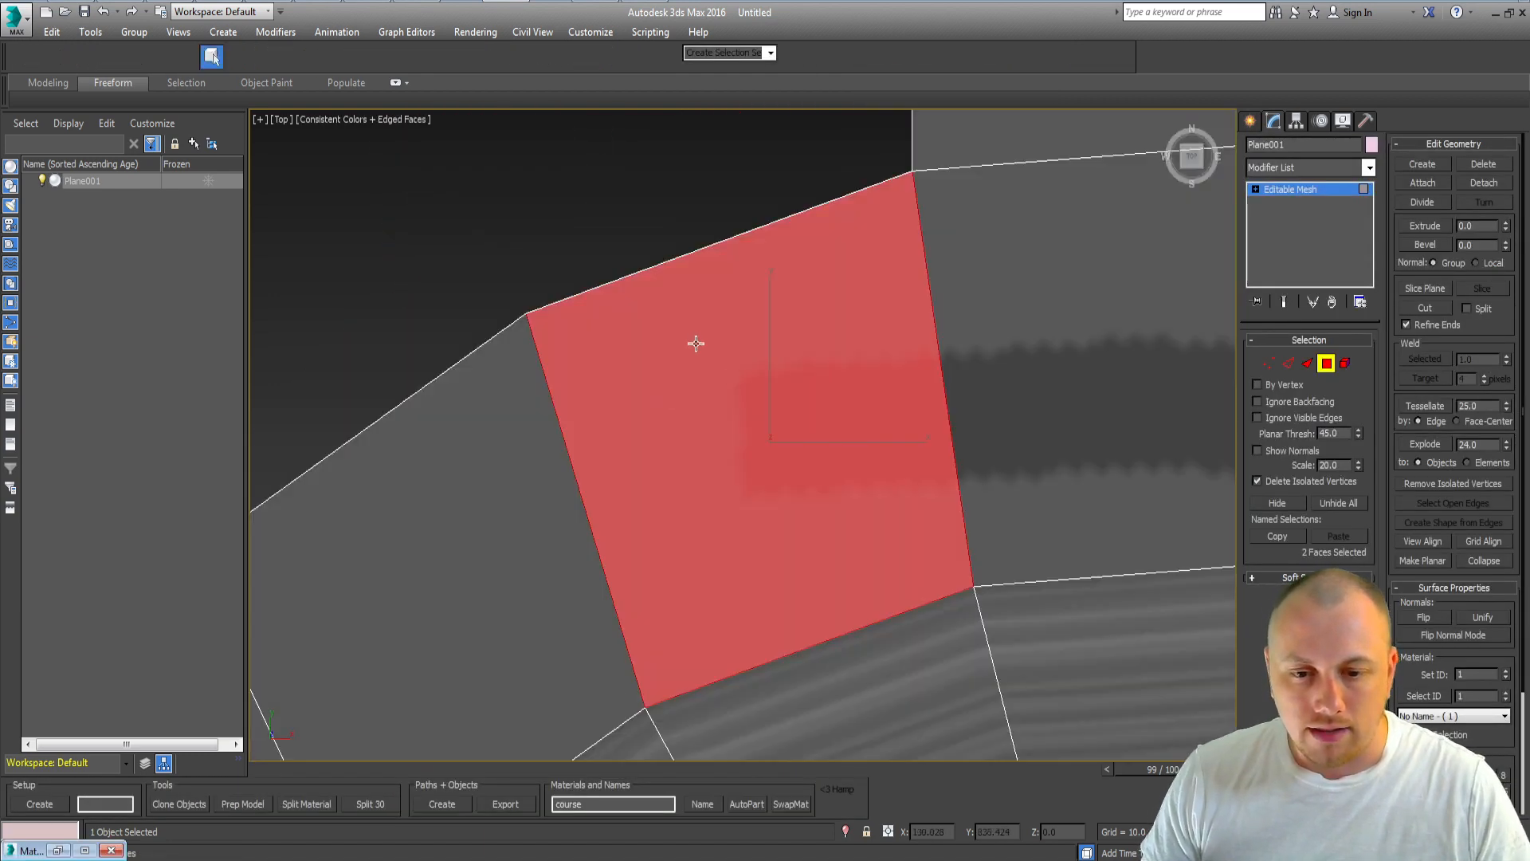
scroll(693, 341, "down", 8)
middle_click_drag(825, 568, 746, 232)
left_click(555, 652)
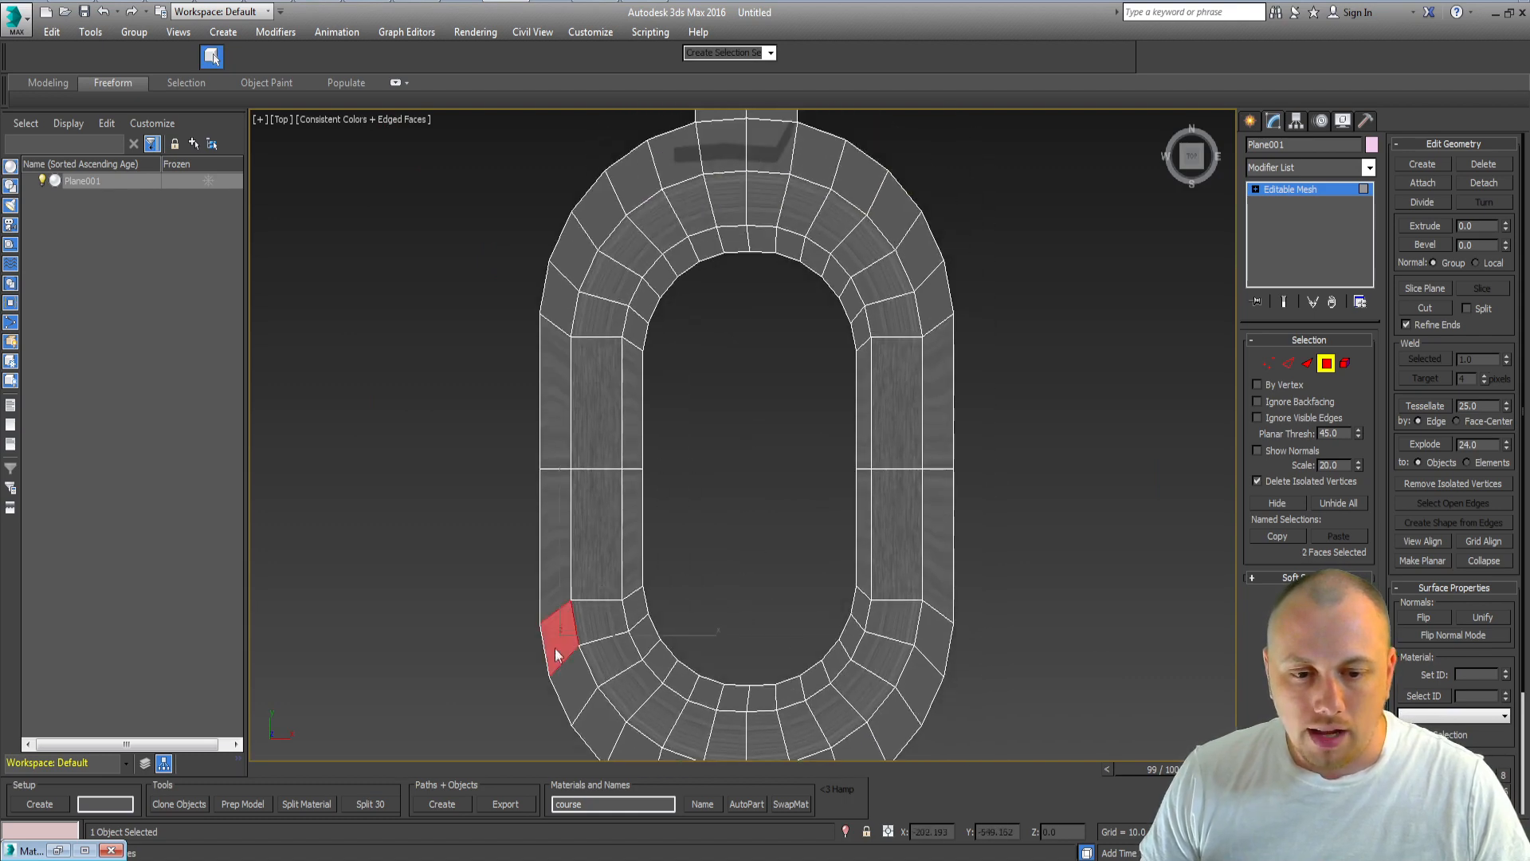
left_click_drag(557, 301, 558, 298, "ctrl")
left_click_drag(570, 253, 591, 213, "ctrl")
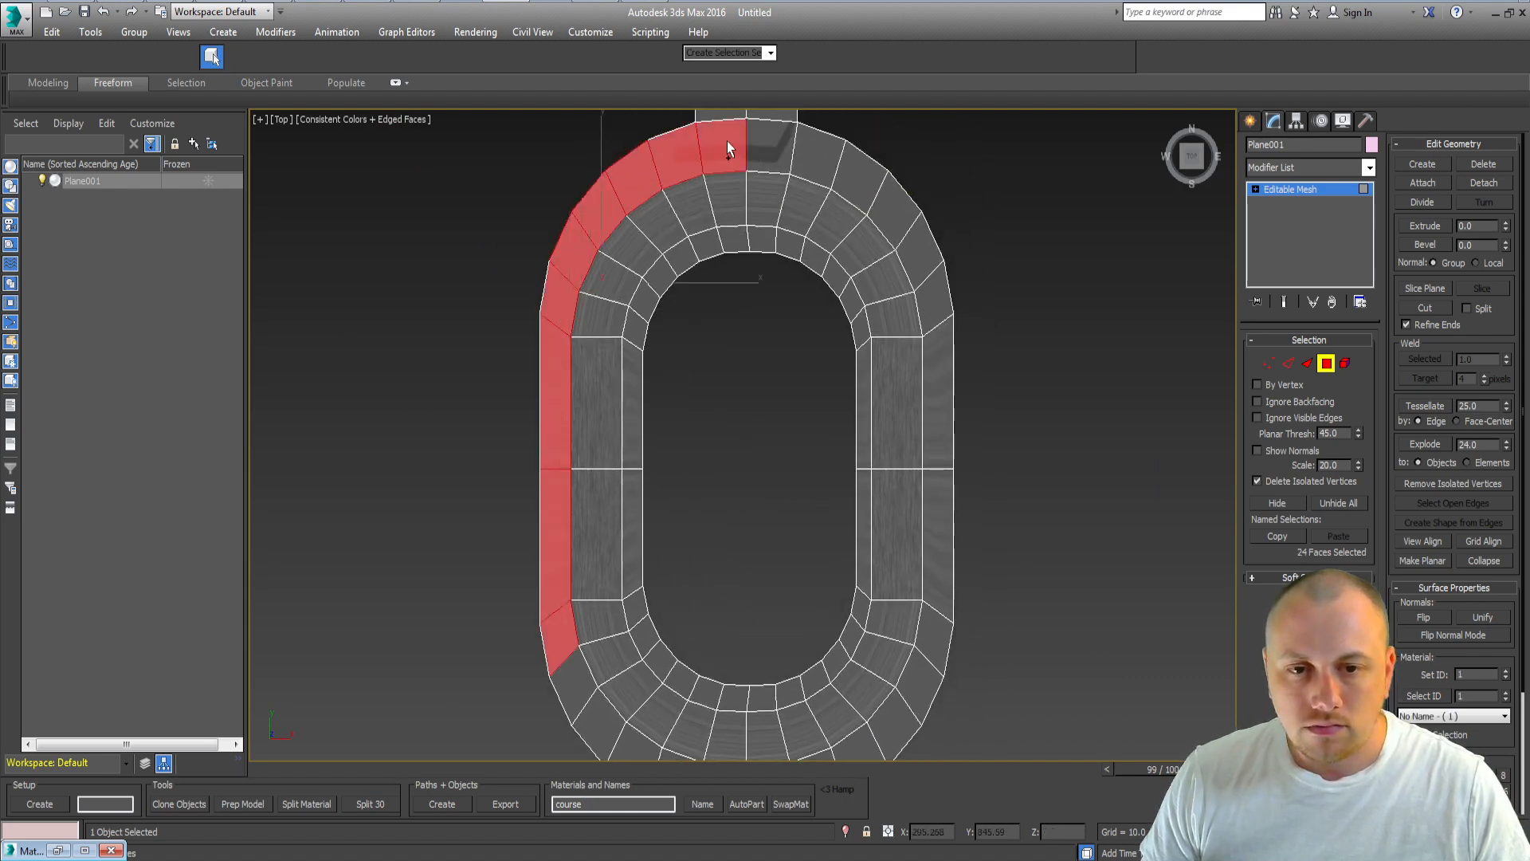
mouse_move(763, 144)
left_mouse_down("ctrl")
mouse_move(849, 158)
mouse_move(911, 236)
left_mouse_up("ctrl")
left_click(936, 333, "ctrl")
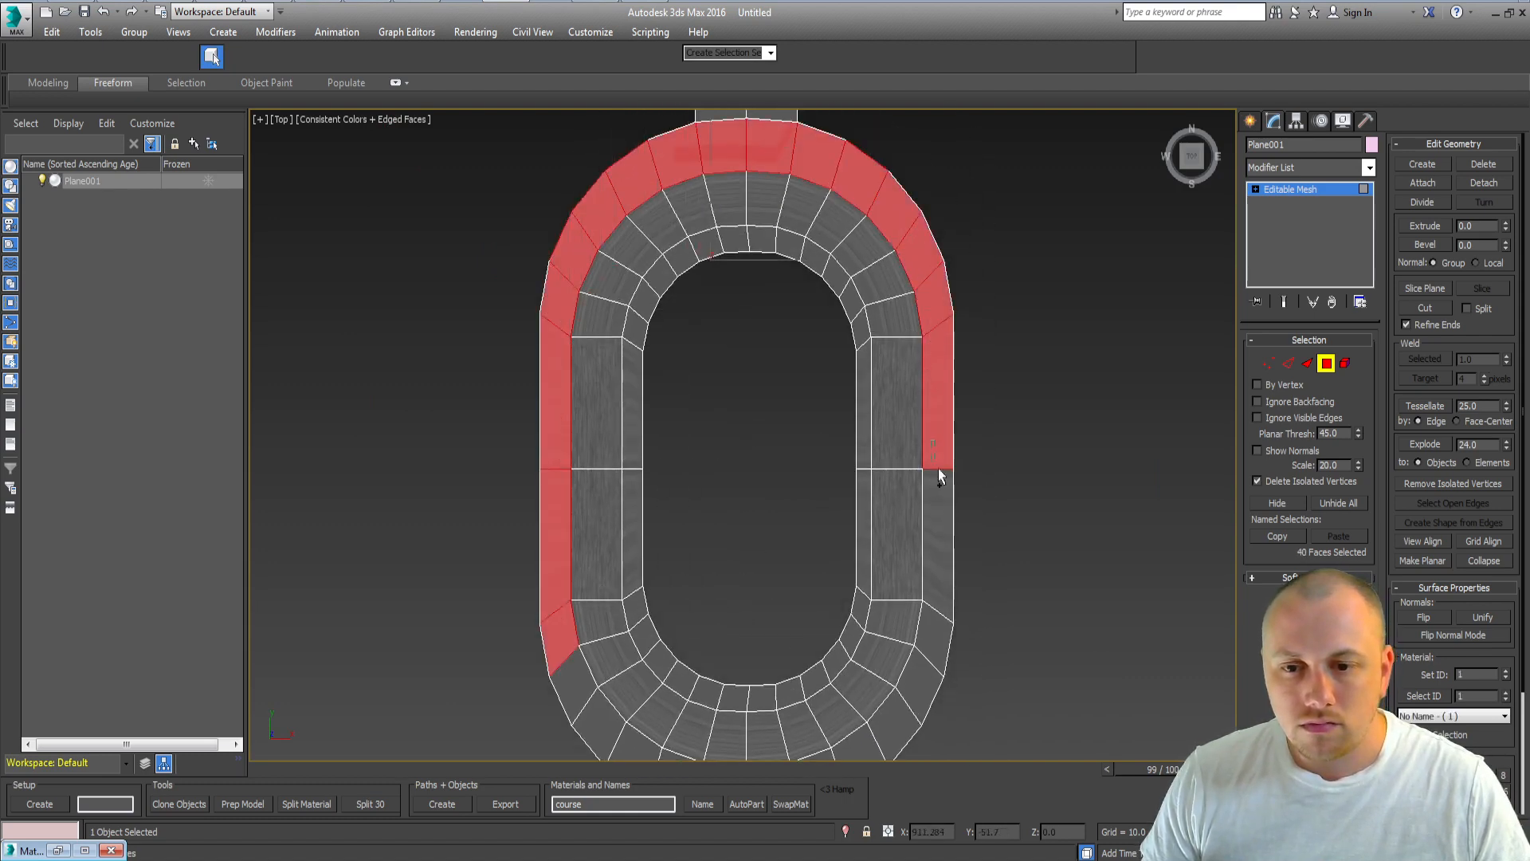
left_click(939, 472, "ctrl")
left_click(941, 618, "ctrl")
left_click(918, 682, "ctrl")
left_click(900, 702, "ctrl")
middle_click_drag(902, 695, 933, 485)
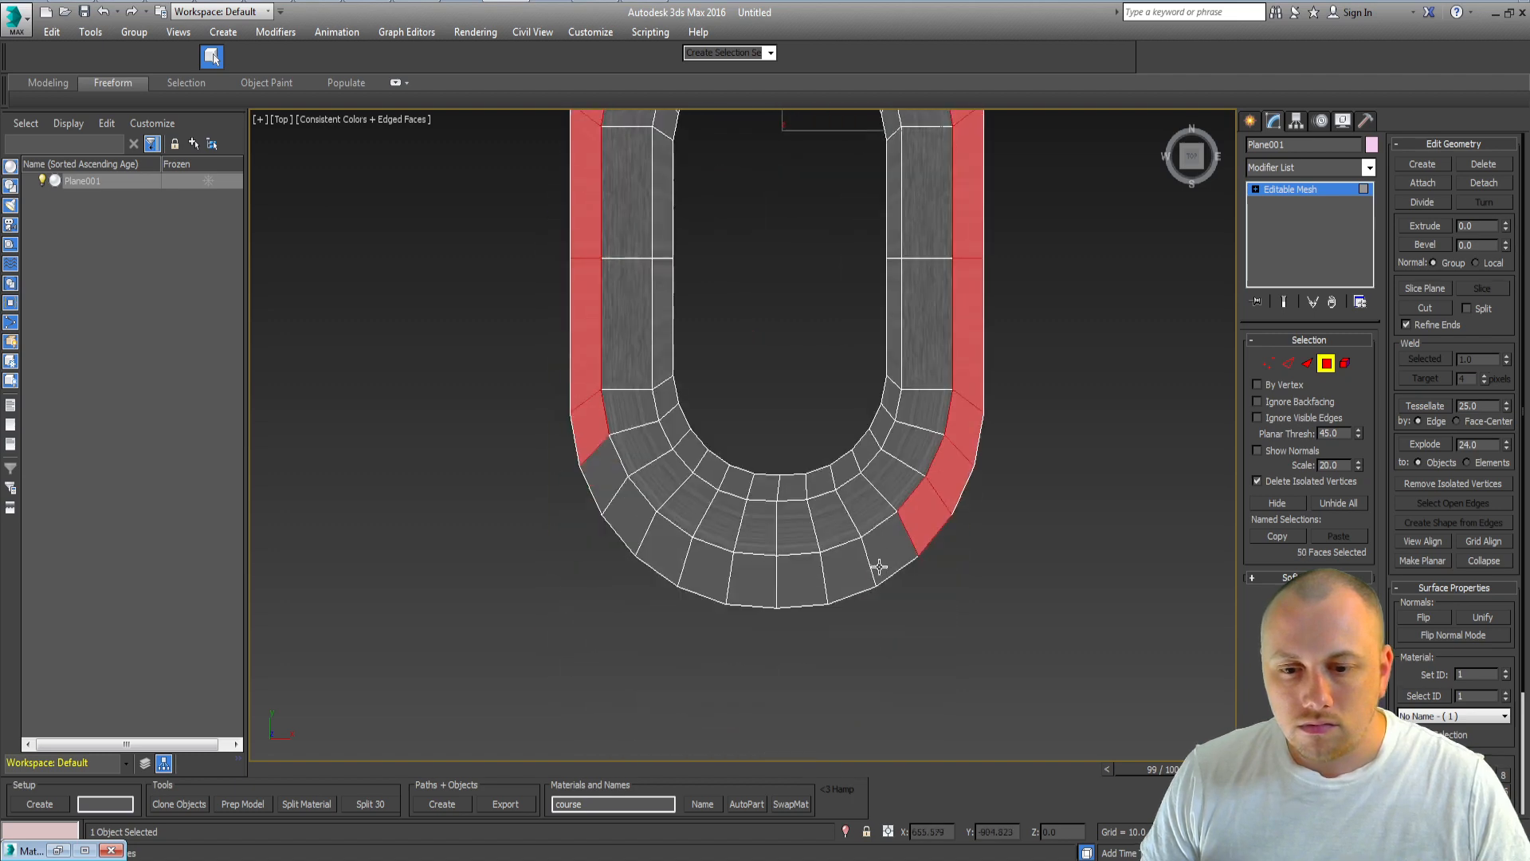
left_click(881, 562, "ctrl")
left_click(845, 572, "ctrl")
left_click(801, 582, "ctrl")
left_click(755, 581, "ctrl")
left_click(707, 570, "ctrl")
left_click(666, 563, "ctrl")
left_click(631, 520, "ctrl")
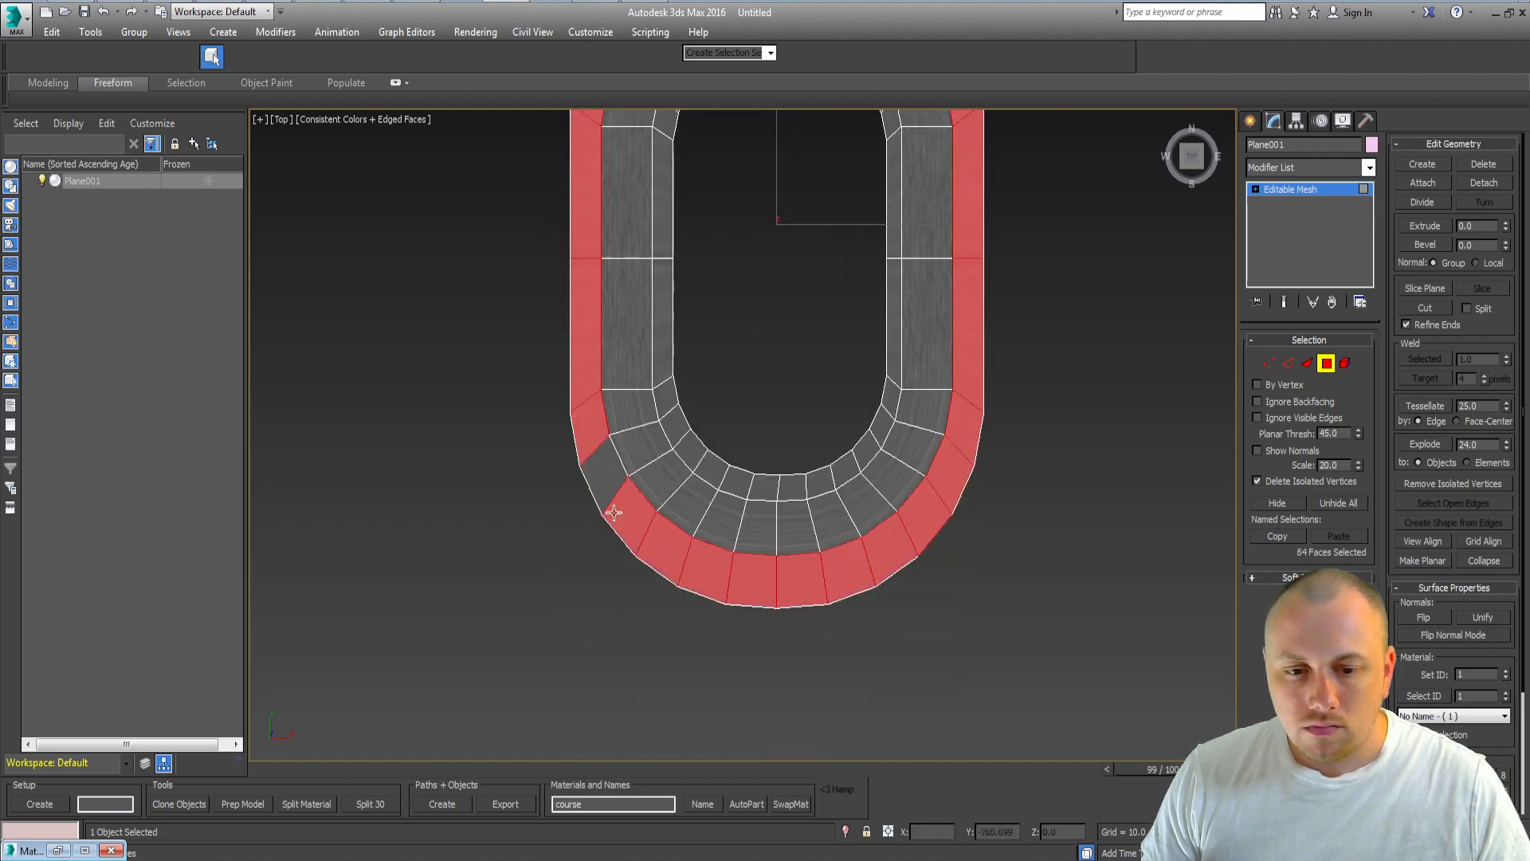
left_click(603, 480, "ctrl")
middle_click_drag(675, 501, 692, 620)
left_click(684, 518, "ctrl")
left_click_drag(684, 514, 680, 267, "ctrl")
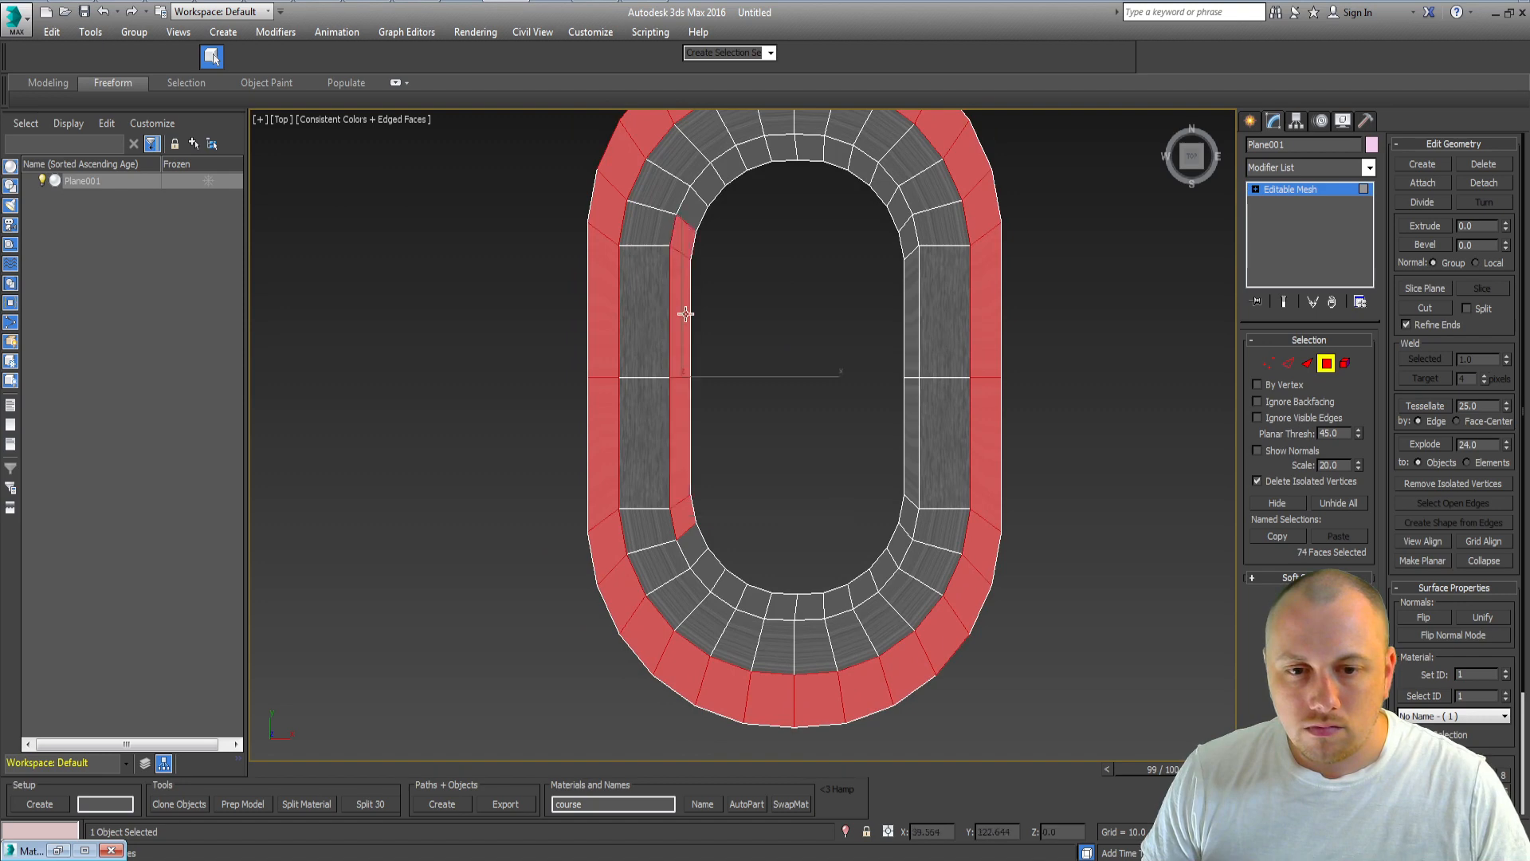
left_click(695, 550, "ctrl")
left_click(711, 575, "ctrl")
left_click(734, 591, "ctrl")
left_click(760, 603, "ctrl")
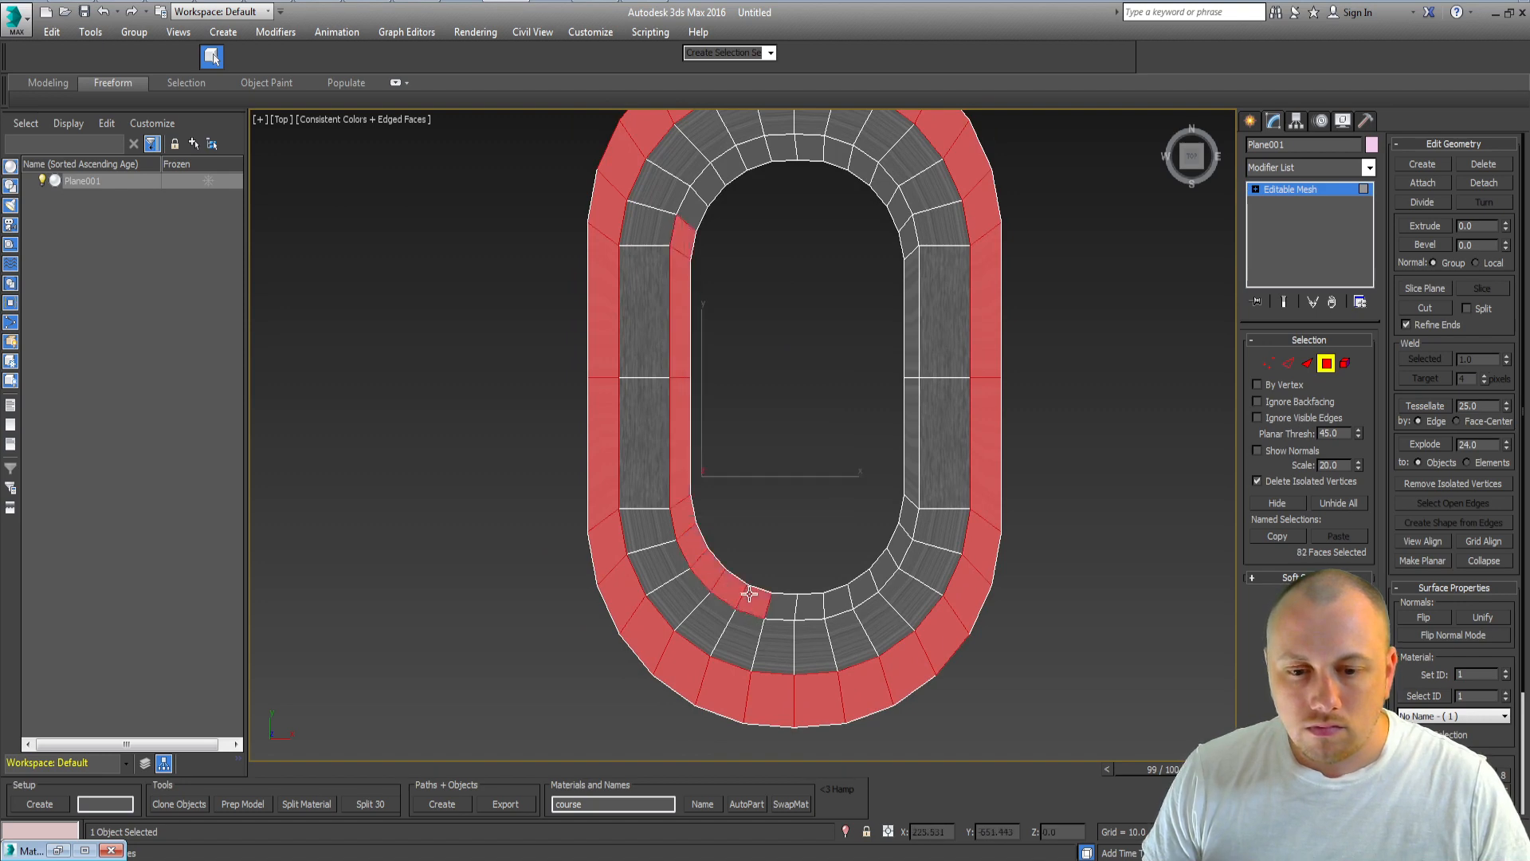
left_click(787, 608, "ctrl")
left_click(837, 600, "ctrl")
left_click(815, 609, "ctrl")
left_click(859, 591, "ctrl")
left_click(884, 570, "ctrl")
left_click(898, 548, "ctrl")
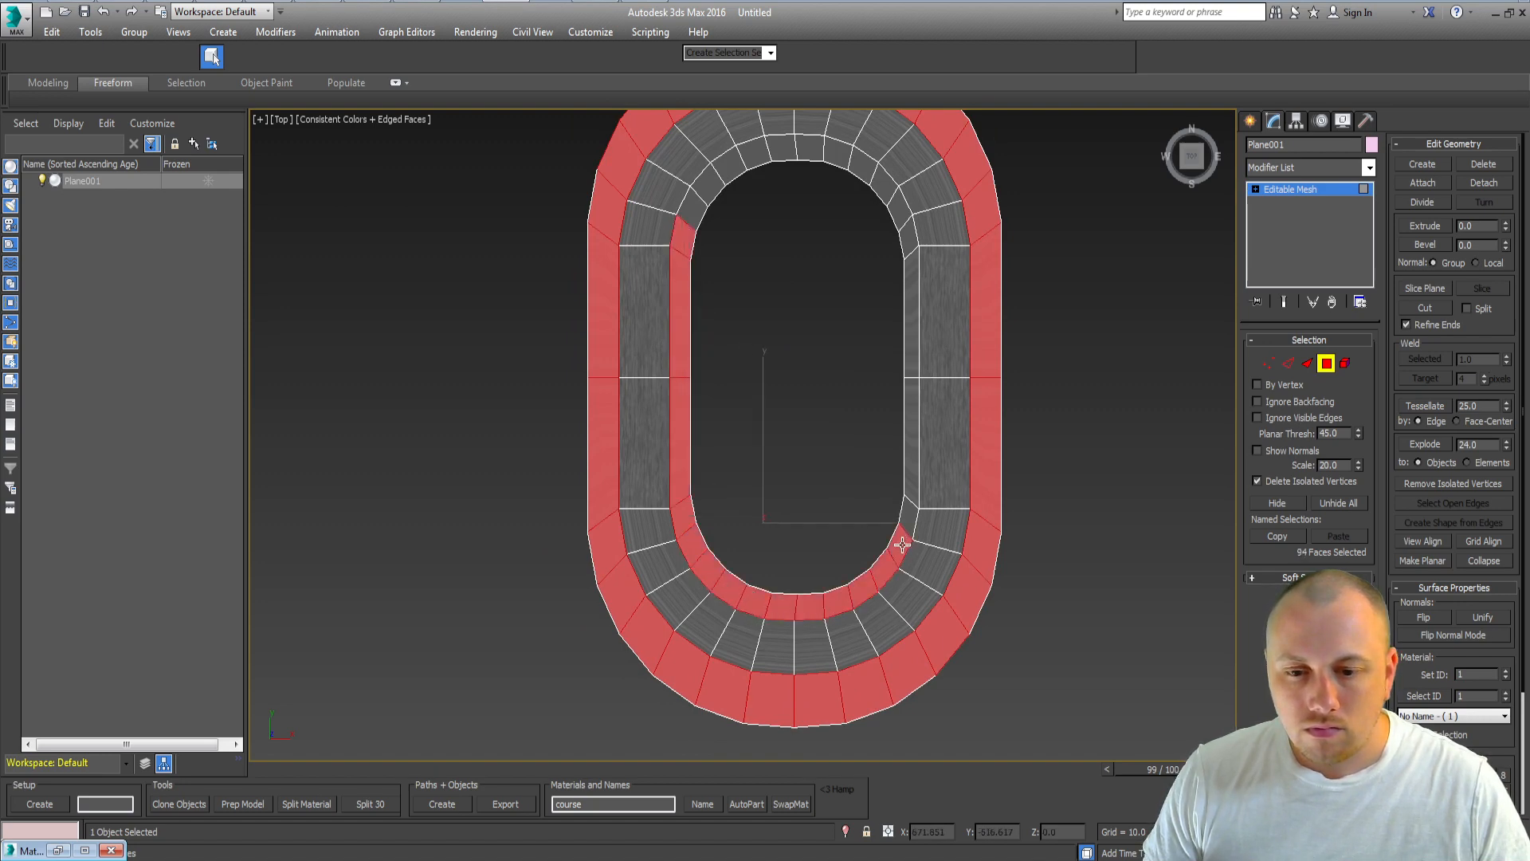
left_click(909, 518, "ctrl")
left_click(912, 474, "ctrl")
left_click(903, 297, "ctrl")
left_click(910, 233, "ctrl")
left_click(891, 199, "ctrl")
left_click(877, 177, "ctrl")
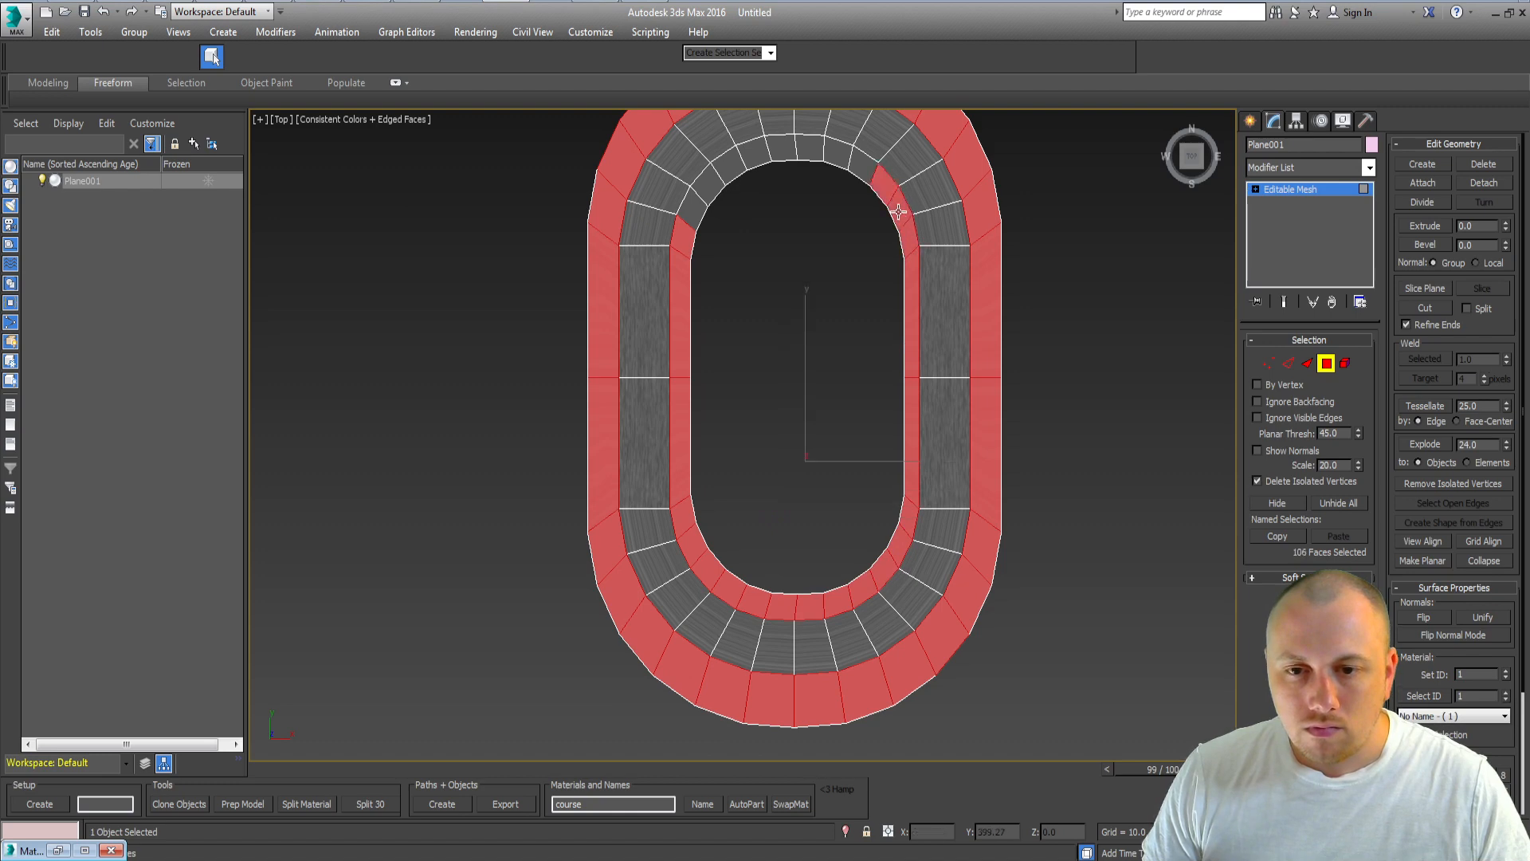
left_click(860, 162, "ctrl")
left_click(837, 152, "ctrl")
left_click(813, 149, "ctrl")
left_click(772, 148, "ctrl")
left_click(751, 153, "ctrl")
left_click(729, 167, "ctrl")
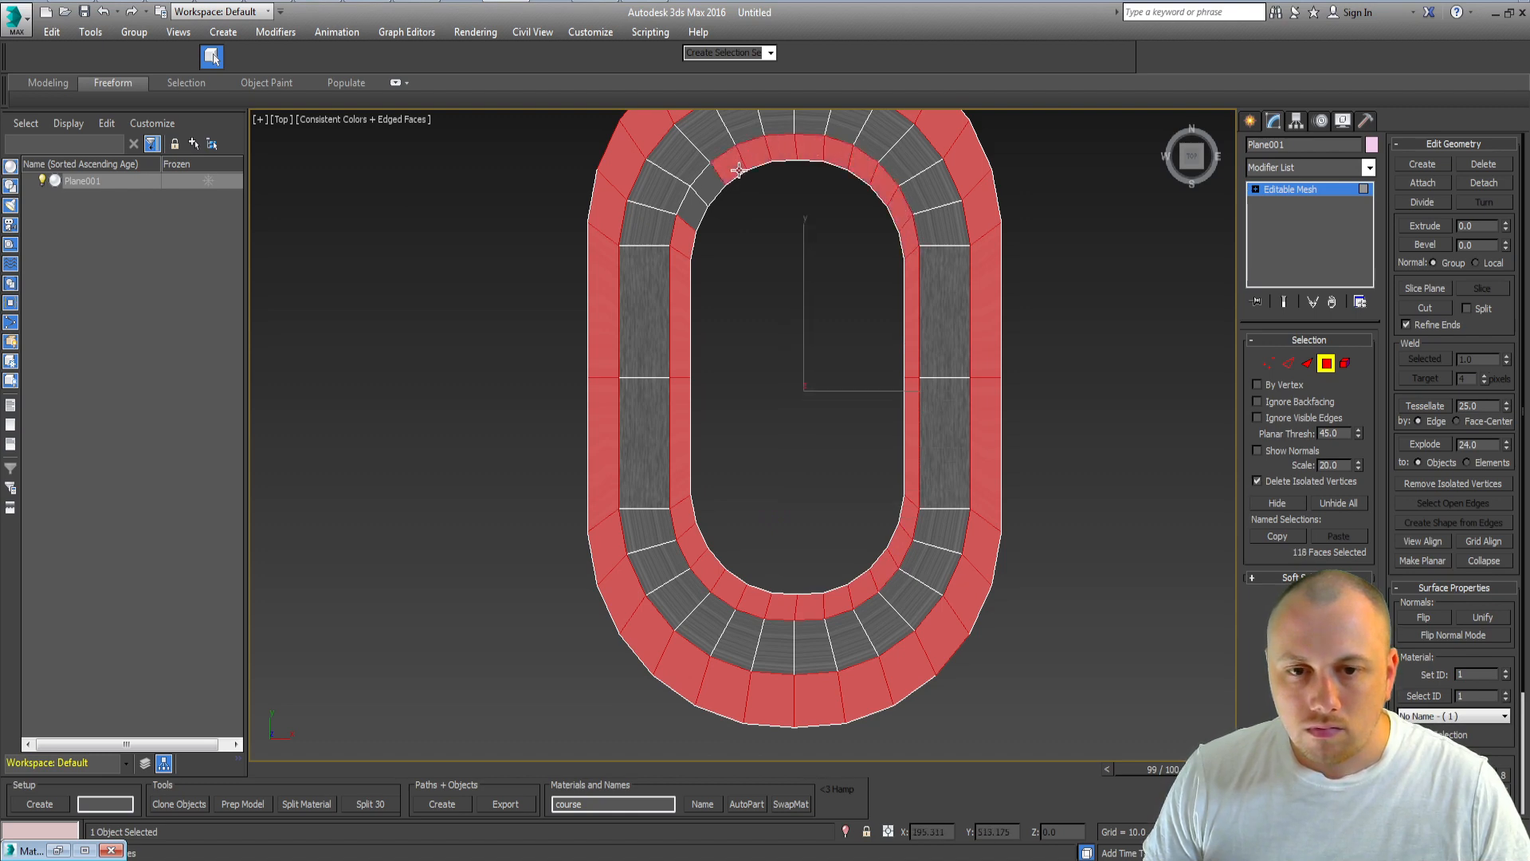
left_click(687, 186, "ctrl")
left_click(711, 188, "ctrl")
left_click(695, 214, "ctrl")
left_click(636, 190, "ctrl")
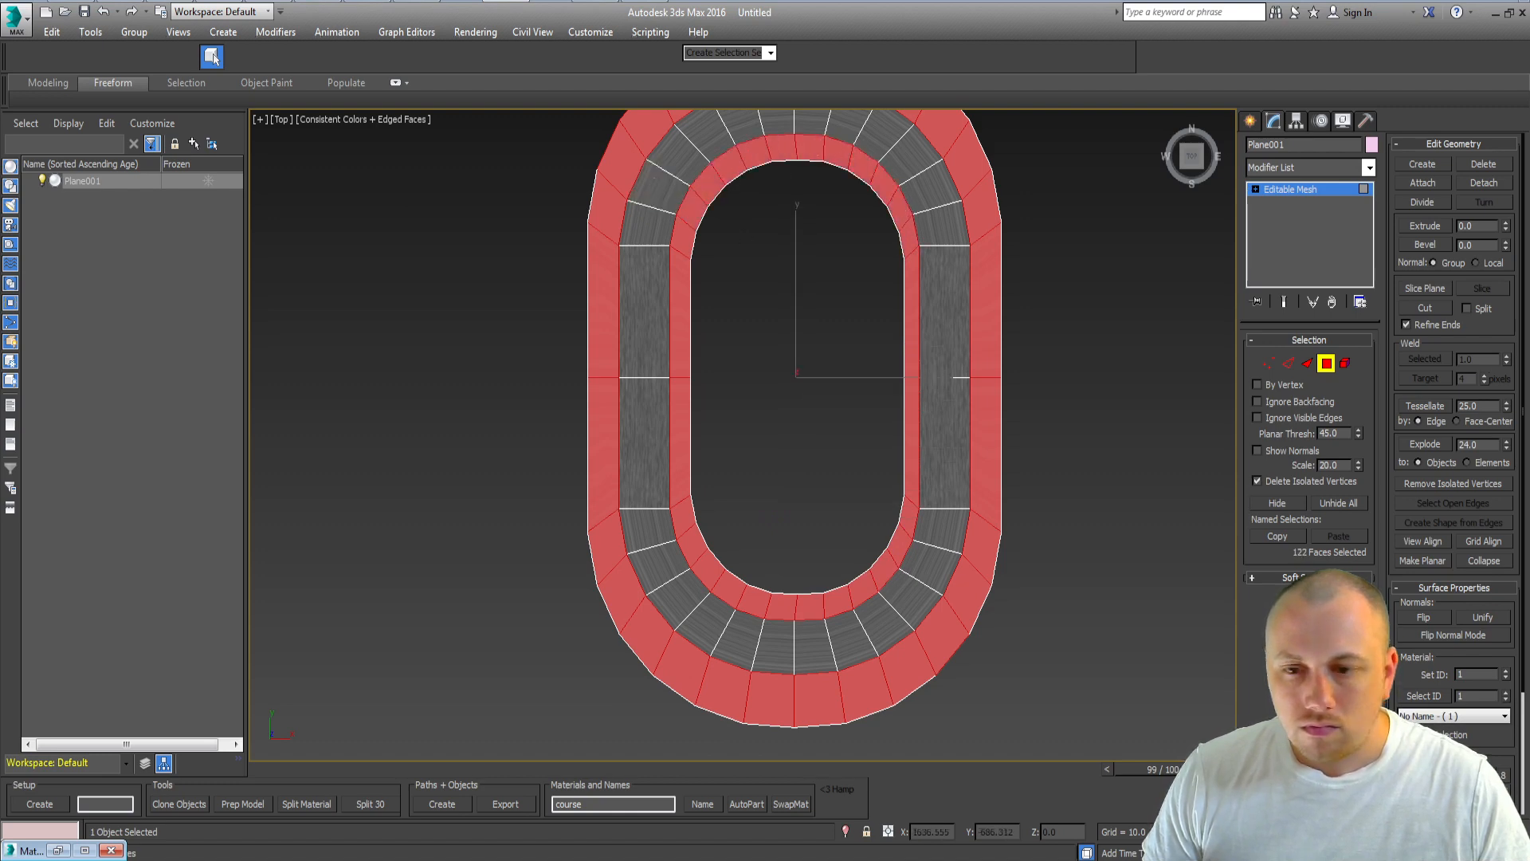
double_click(1461, 675)
type("2")
key("Return")
Step: Select the track's side wall faces from the front view, excluding the billboard, and set their material ID to 3
left_click(825, 418)
key("f")
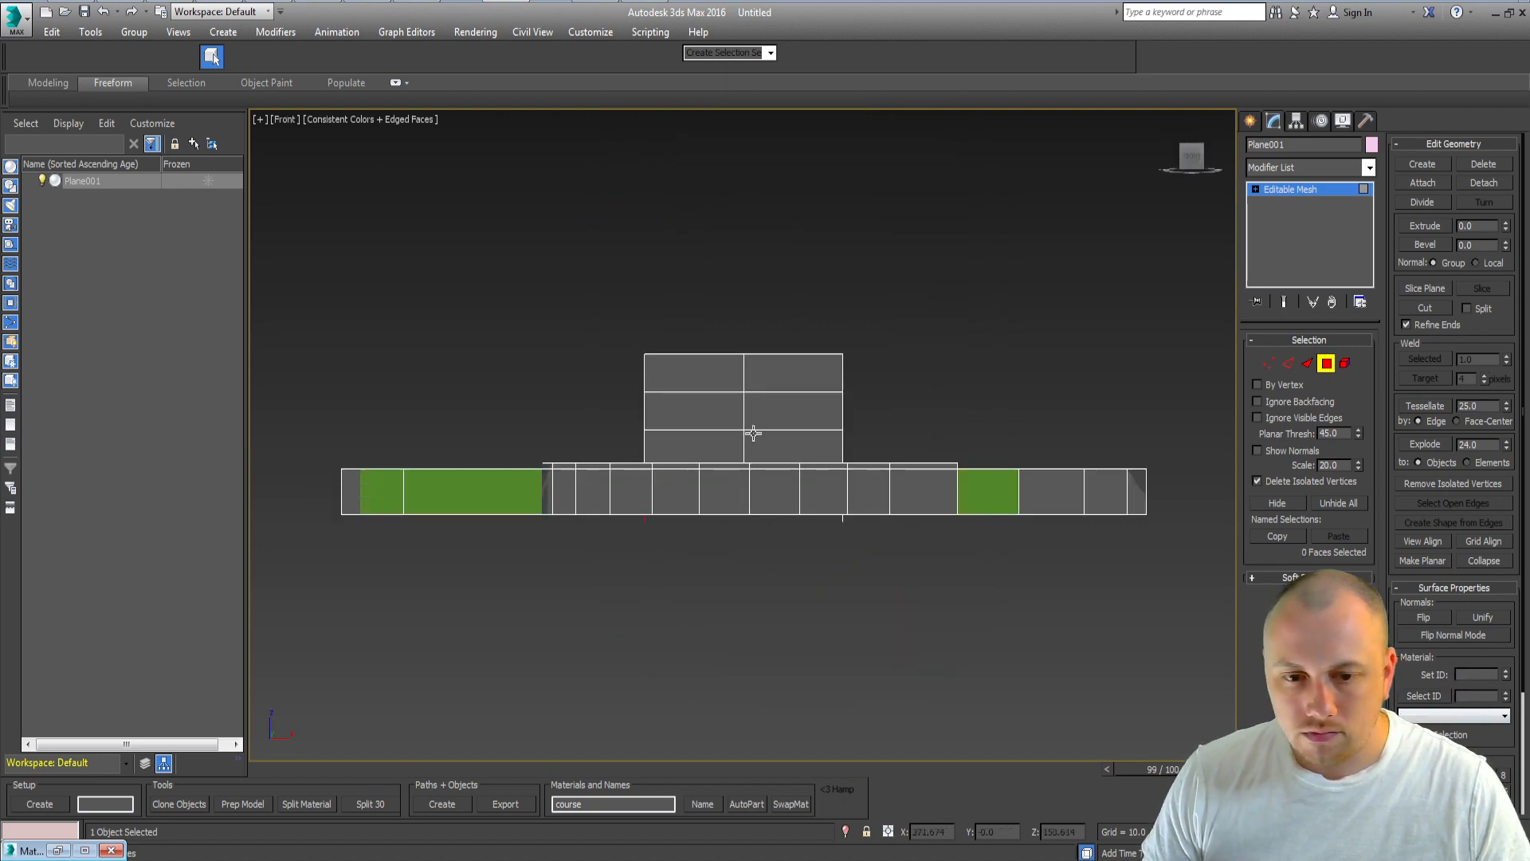
left_click_drag(1308, 506, 1208, 500)
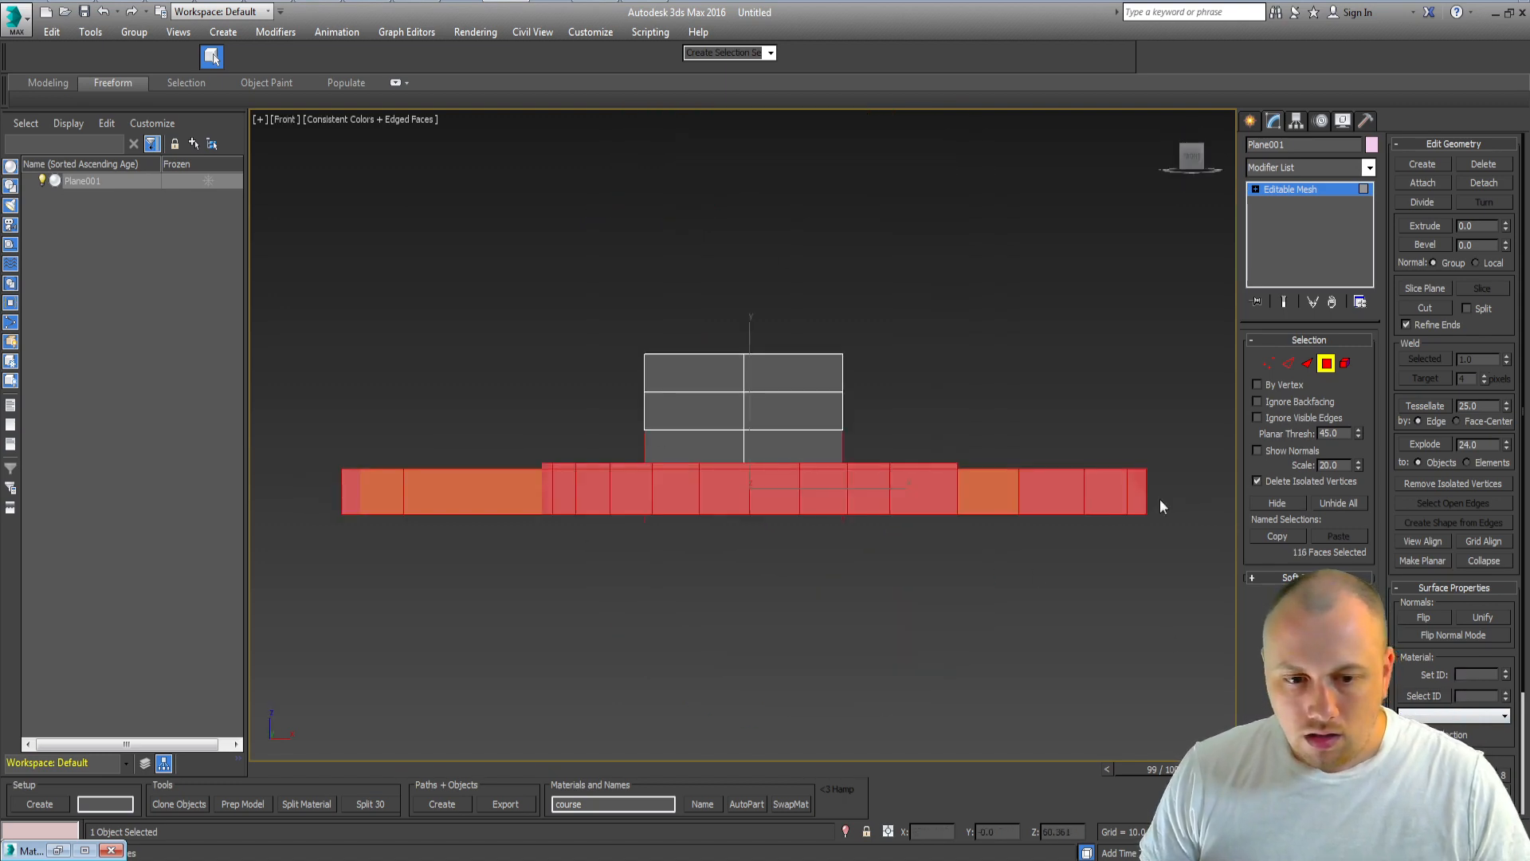
key("p")
middle_click_drag(873, 306, 927, 365, "alt")
left_click(950, 293, "ctrl")
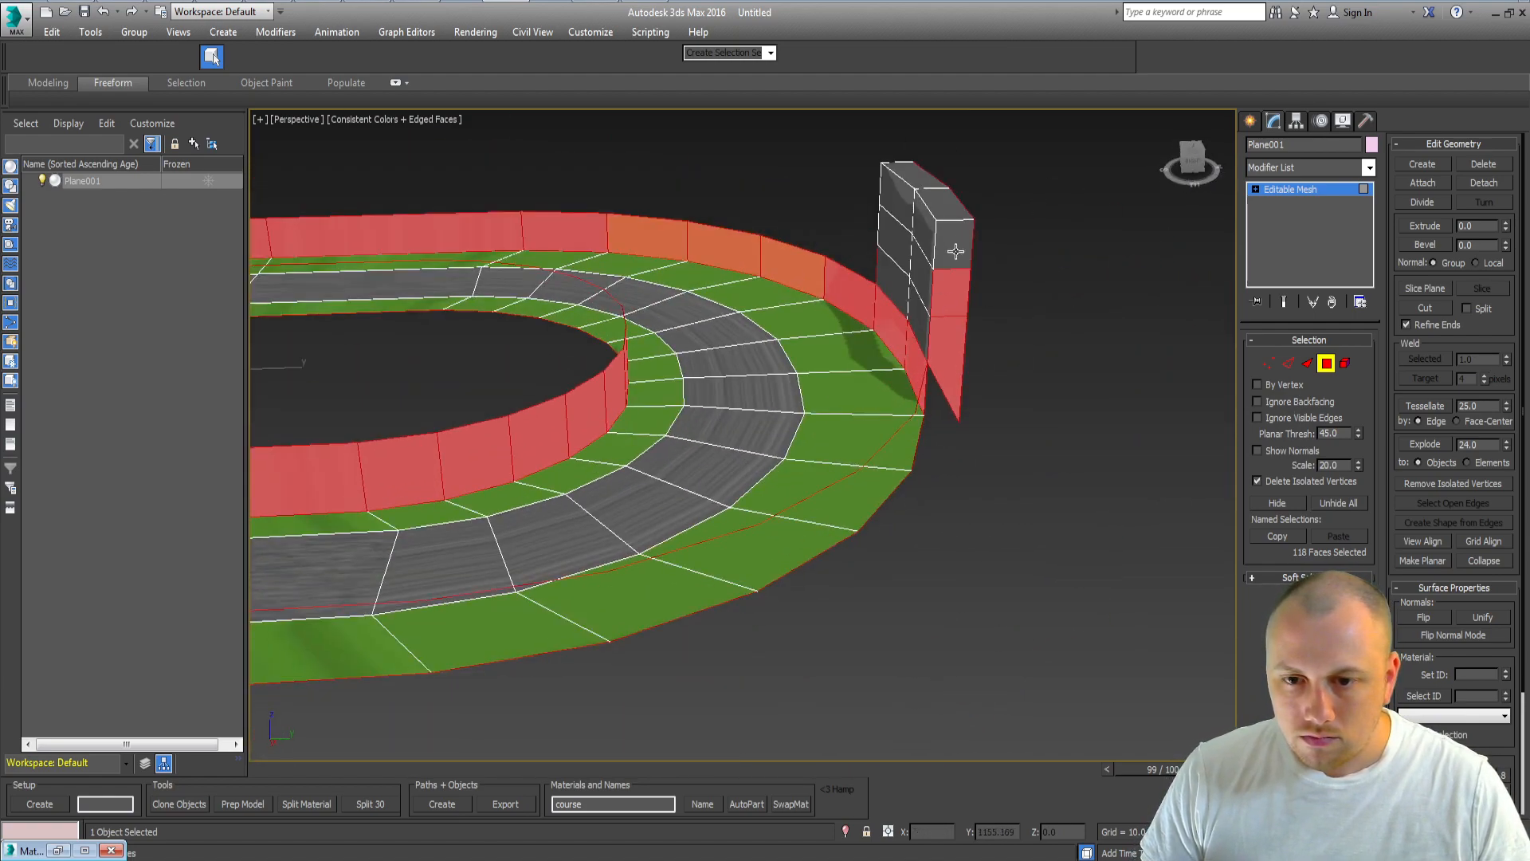
left_click(954, 249, "ctrl")
left_click(940, 204, "ctrl")
left_click(905, 168, "ctrl")
key("z")
middle_click_drag(766, 319, 1022, 323, "alt")
scroll(541, 393, "up", 5)
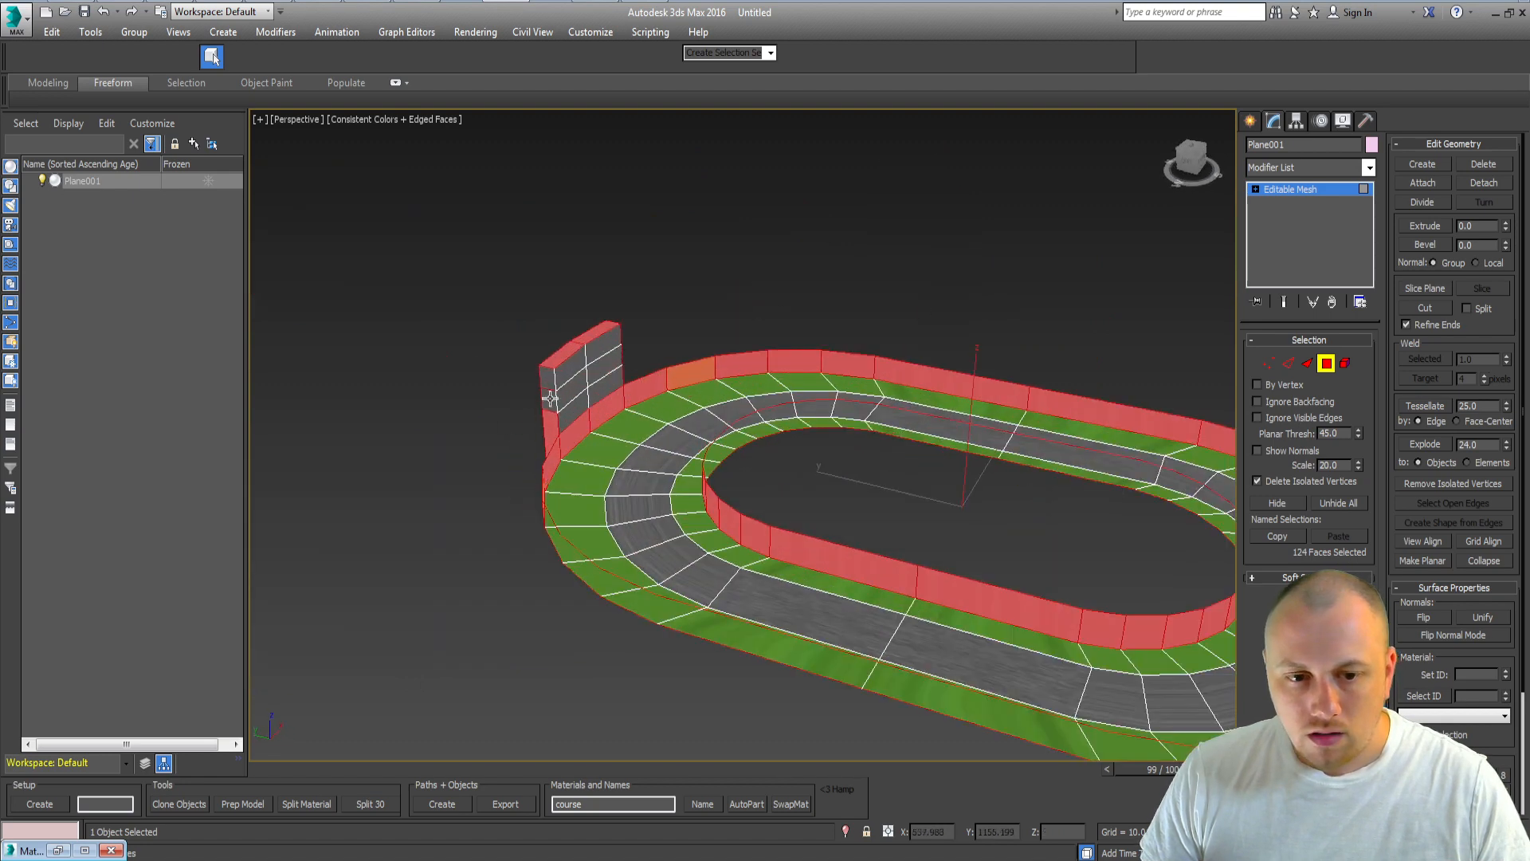
left_click(1476, 676)
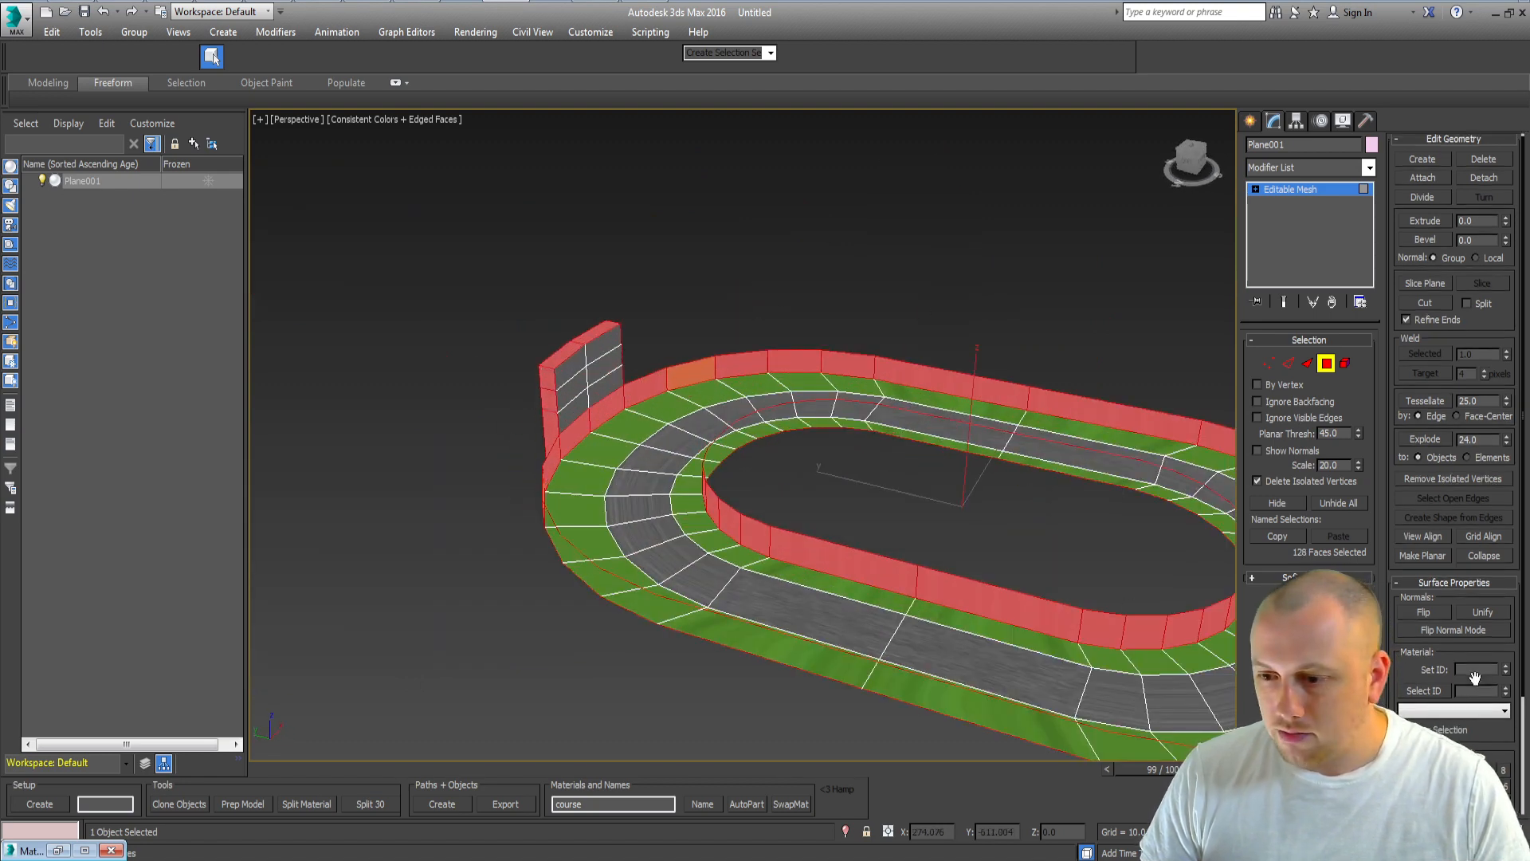
type("3")
key("Return")
Step: Zoom to the billboard and set its middle-left and middle-right panels to material IDs 7 and 8
left_click(570, 371)
key("z")
middle_click_drag(718, 426, 581, 444, "alt")
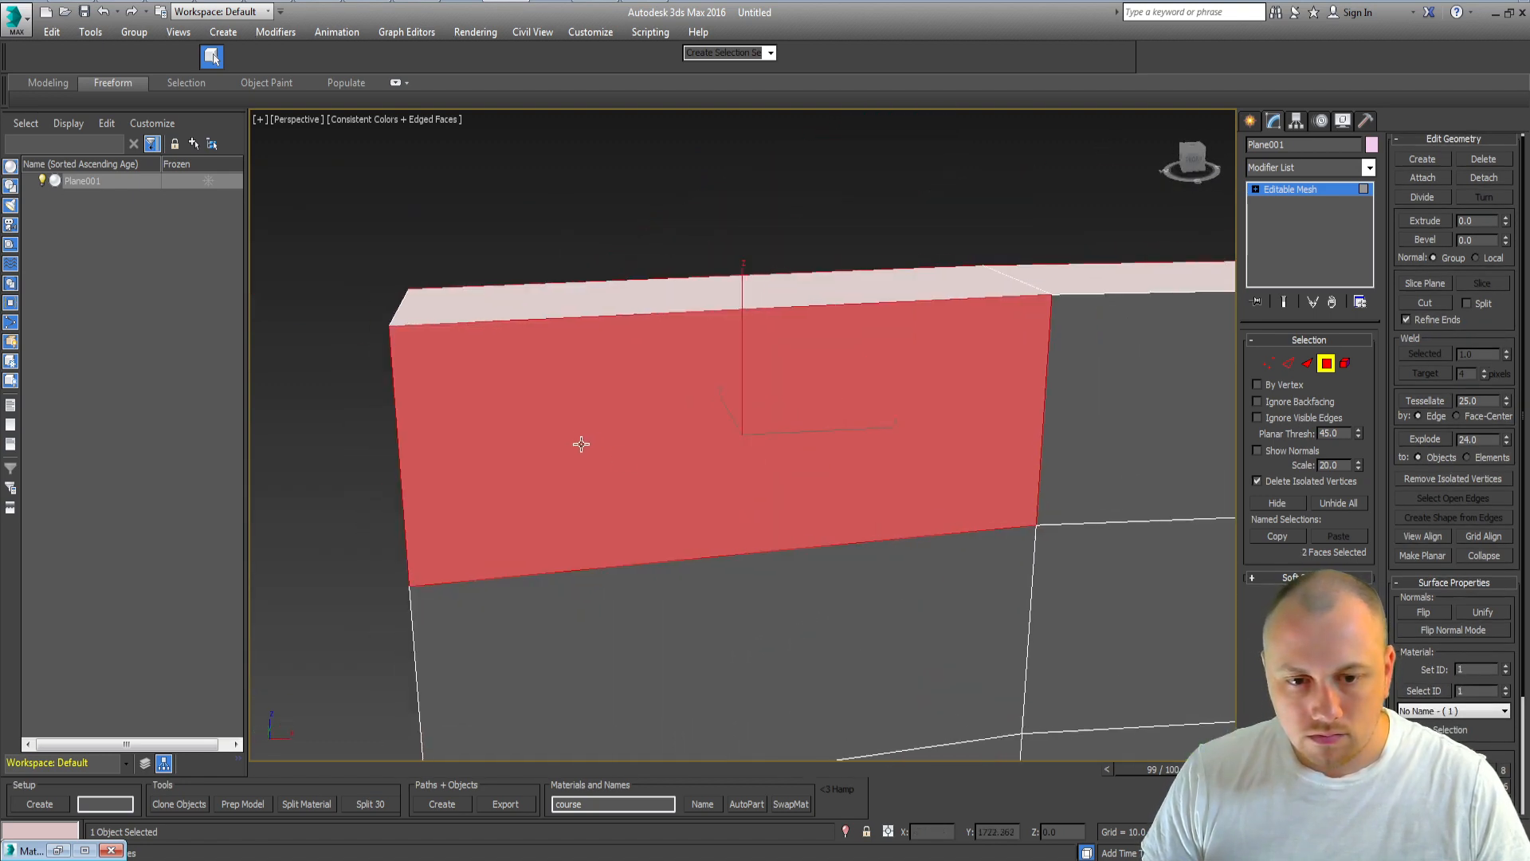
scroll(581, 444, "down", 4)
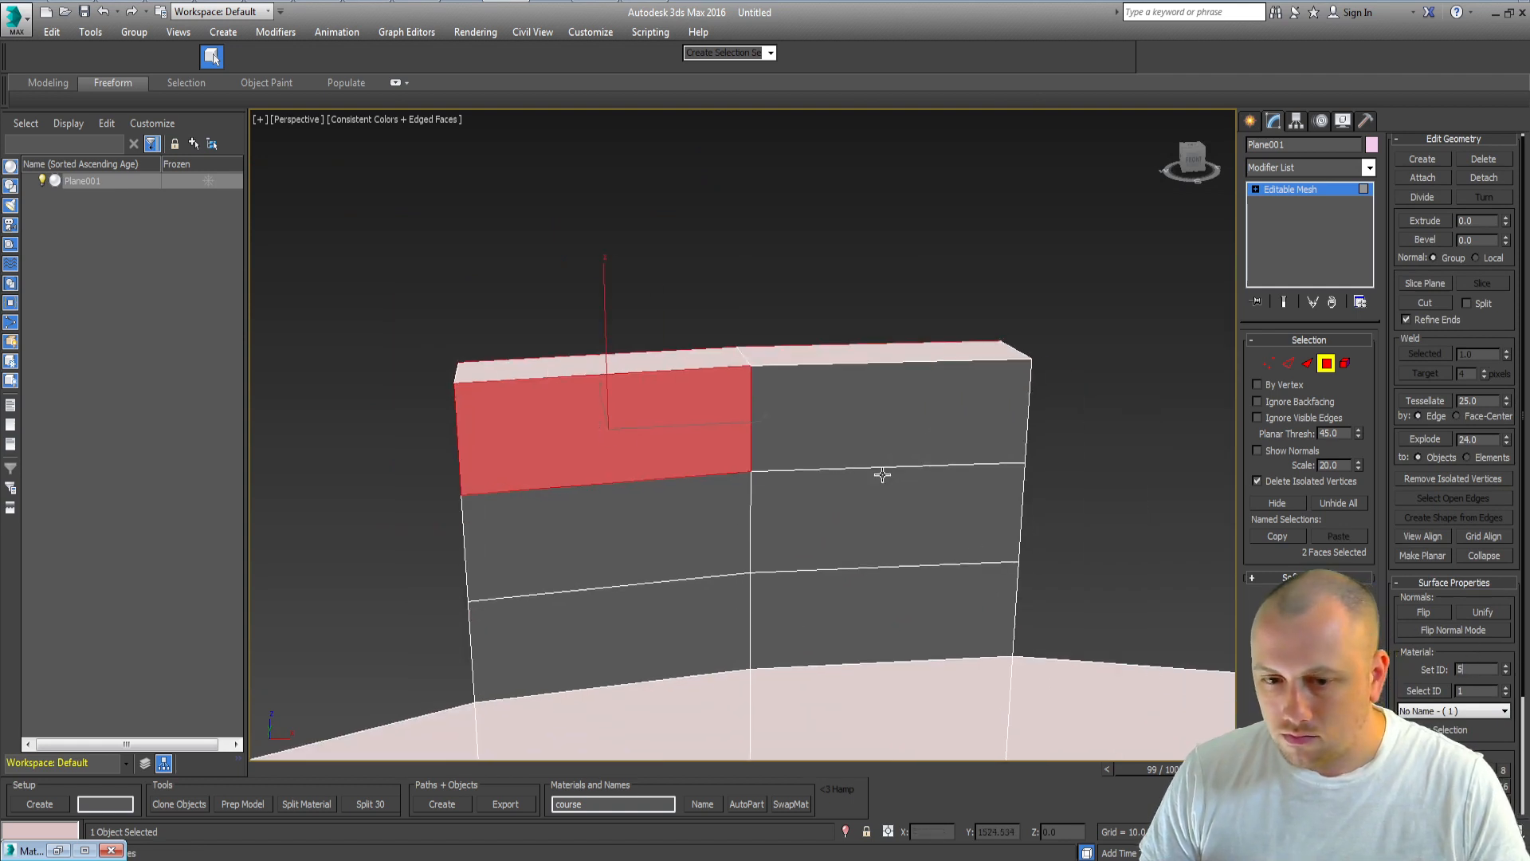
left_click(880, 447)
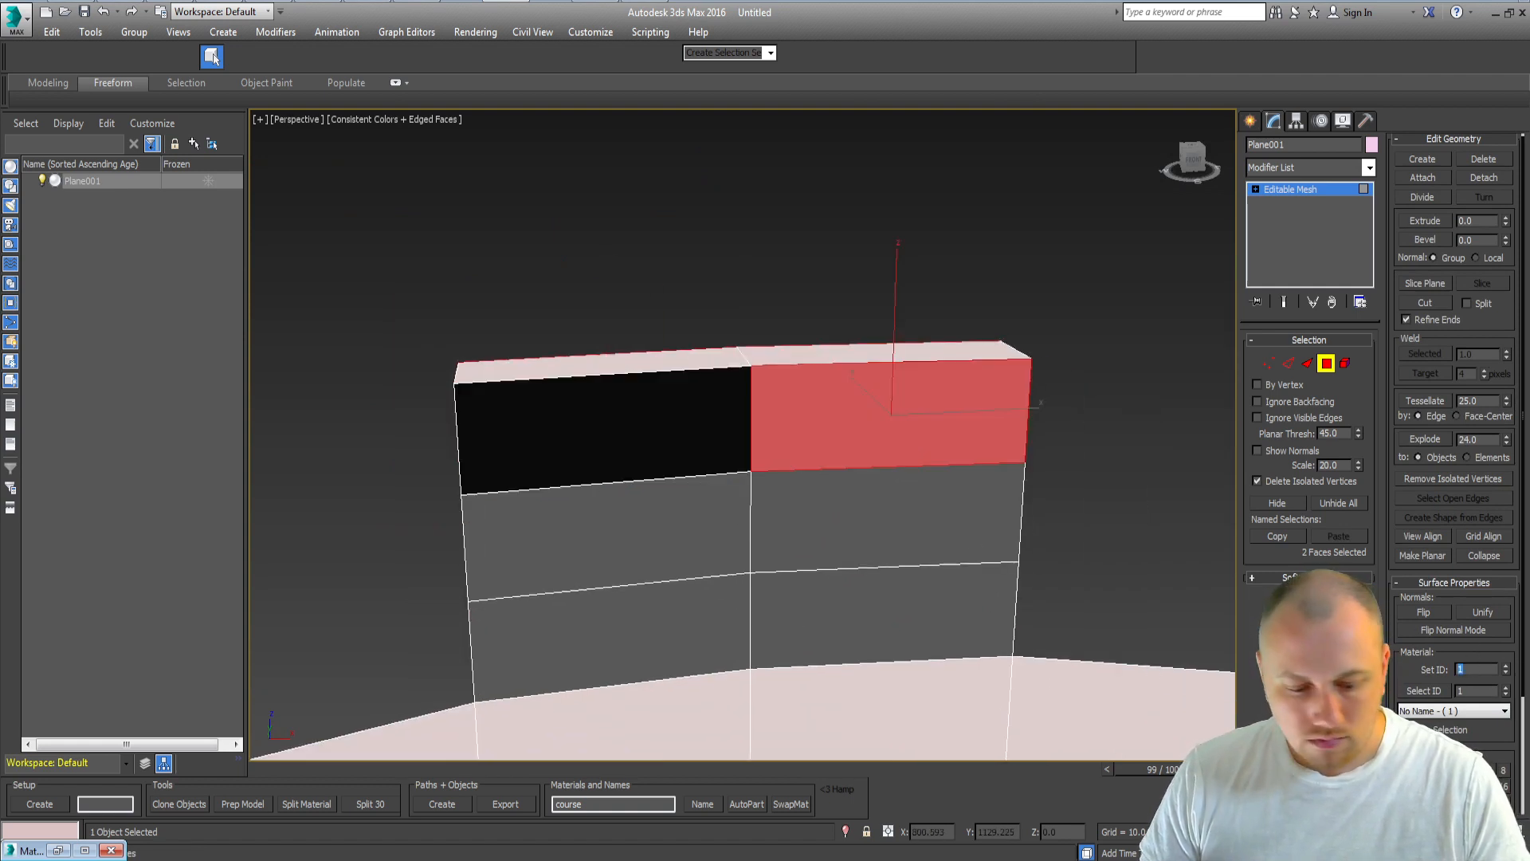
left_click(618, 553)
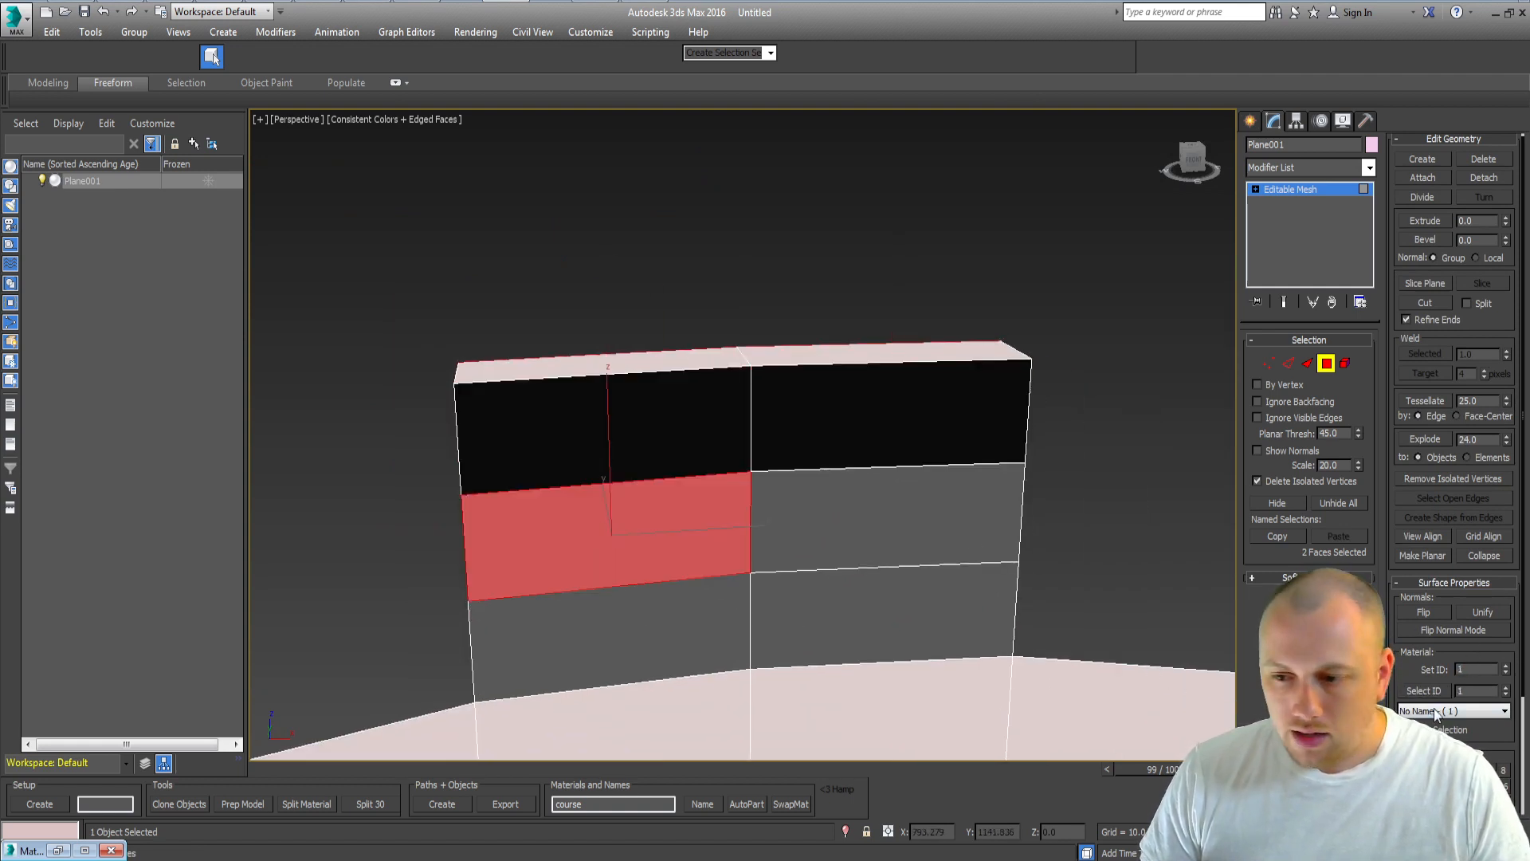
double_click(1463, 670)
type("7")
key("Return")
left_click(847, 550)
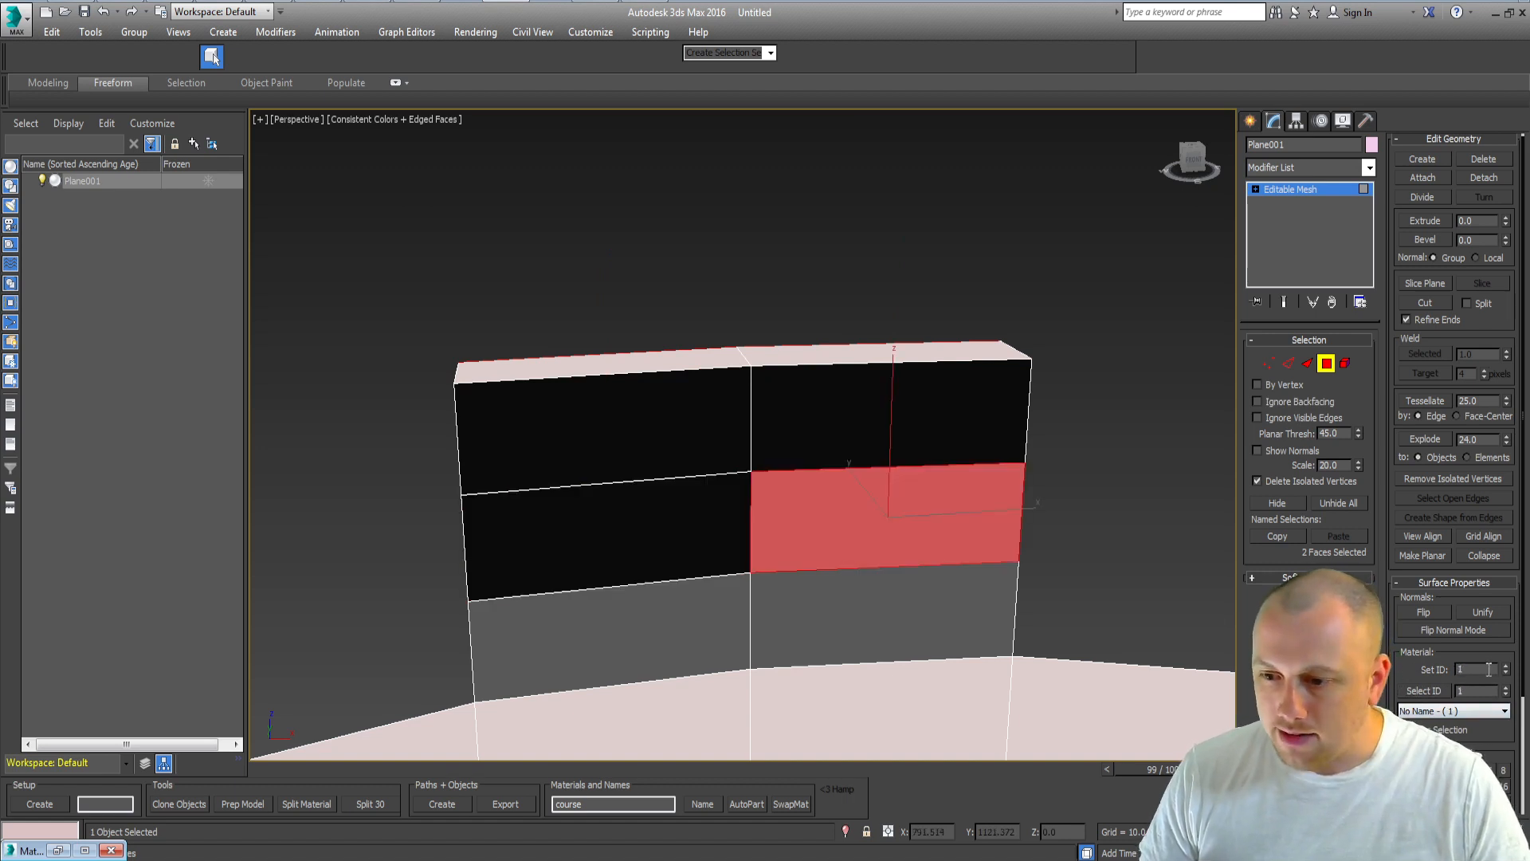
type("8")
key("Return")
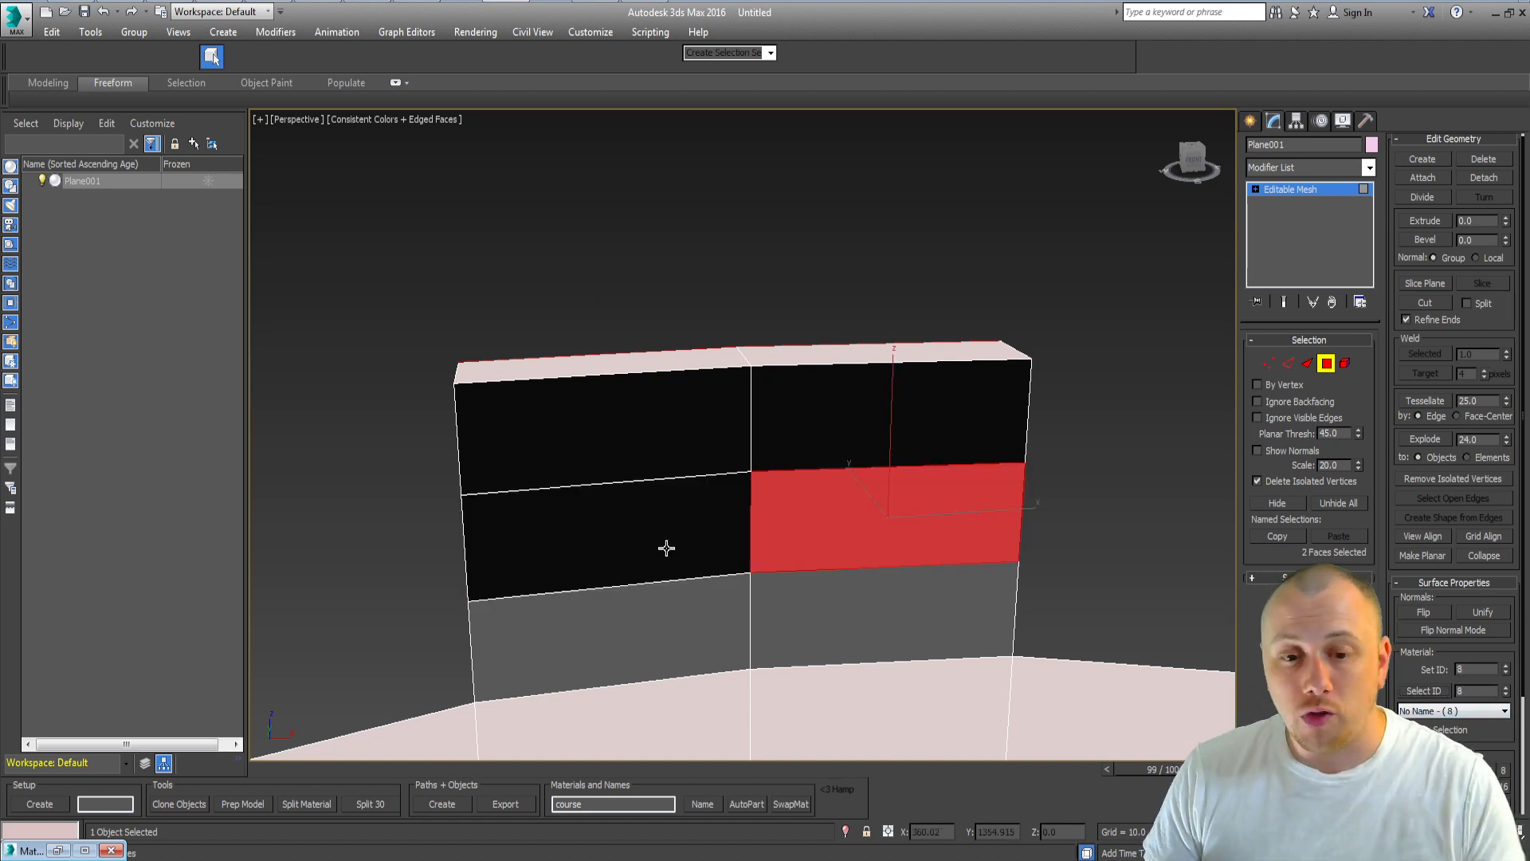
Step: Set the billboard's lower-left and lower-right panels to material IDs 9 and 10
left_click(622, 629)
double_click(1470, 670)
type("9")
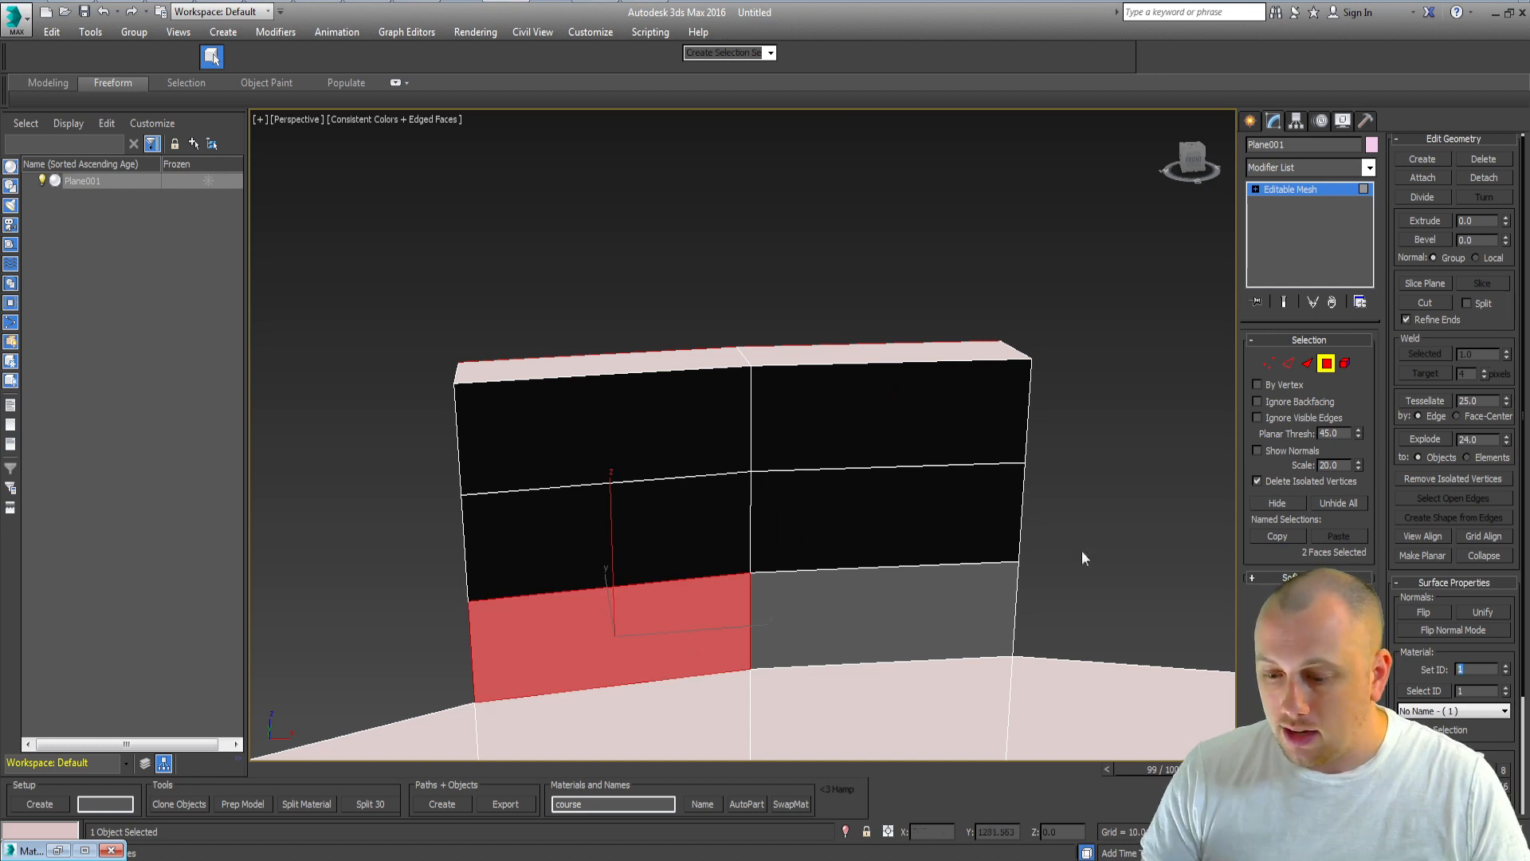
key("Return")
left_click(913, 597)
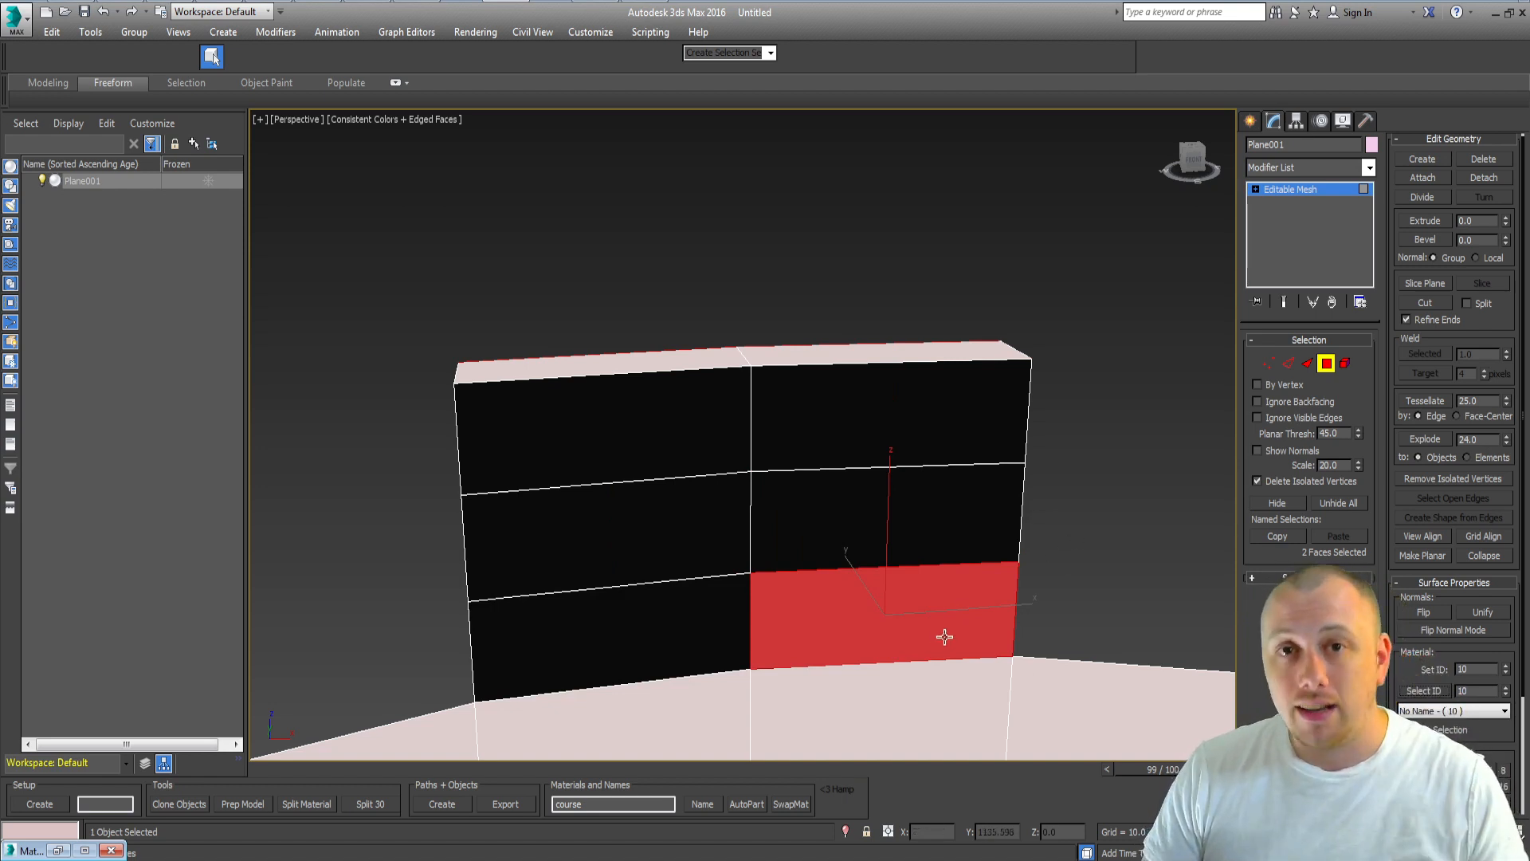
Step: Select all the billboard panel faces, add an Unwrap UVW modifier and delete it again
left_click(714, 619, "ctrl")
left_click(822, 543, "ctrl")
left_click(606, 532, "ctrl")
left_click(906, 392, "ctrl")
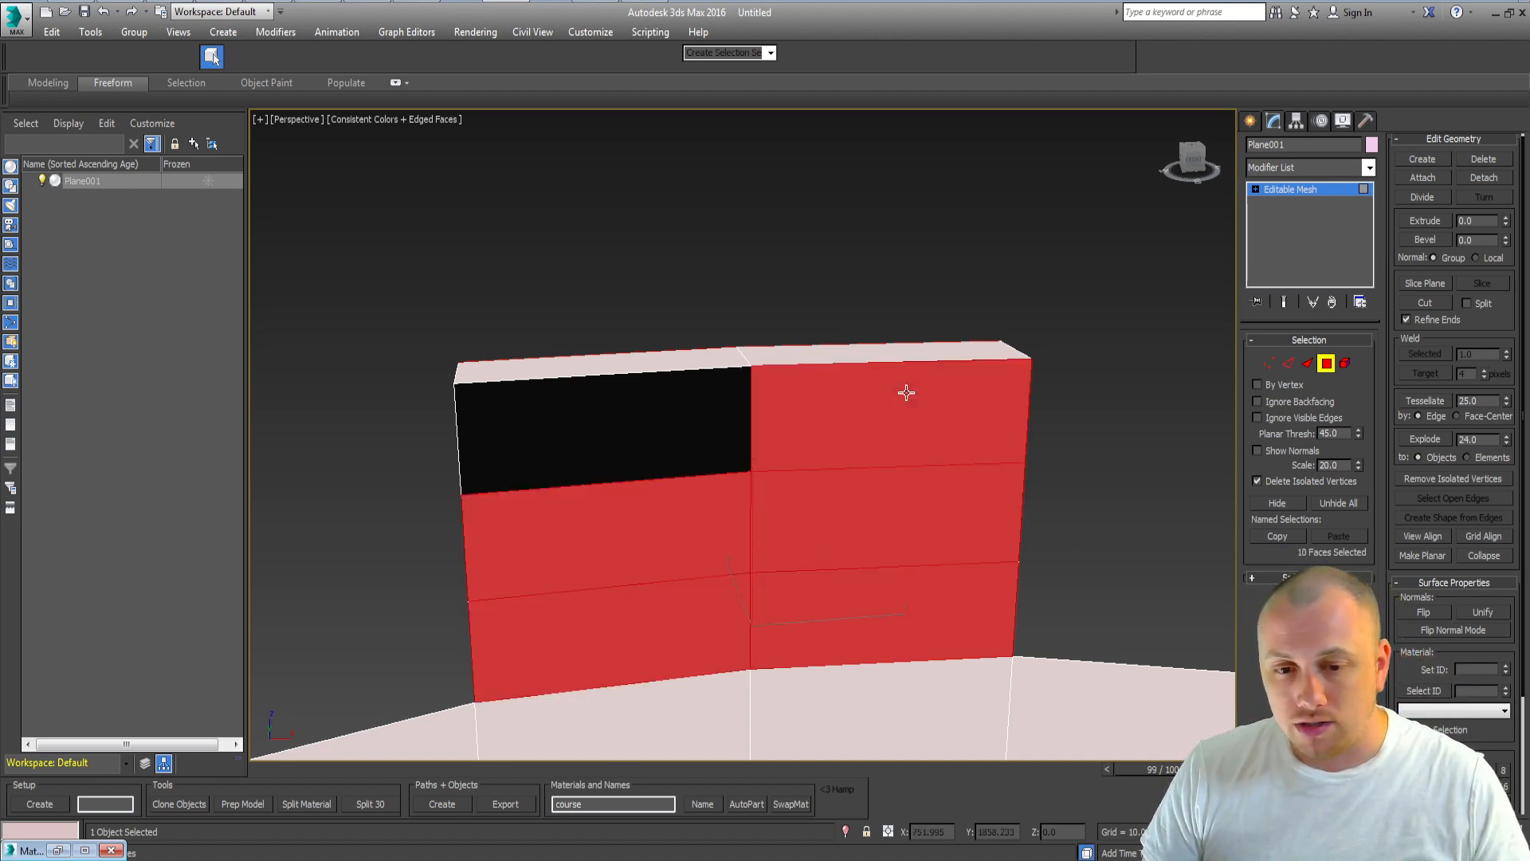
left_click(608, 437, "ctrl")
left_click(1273, 163)
key("u")
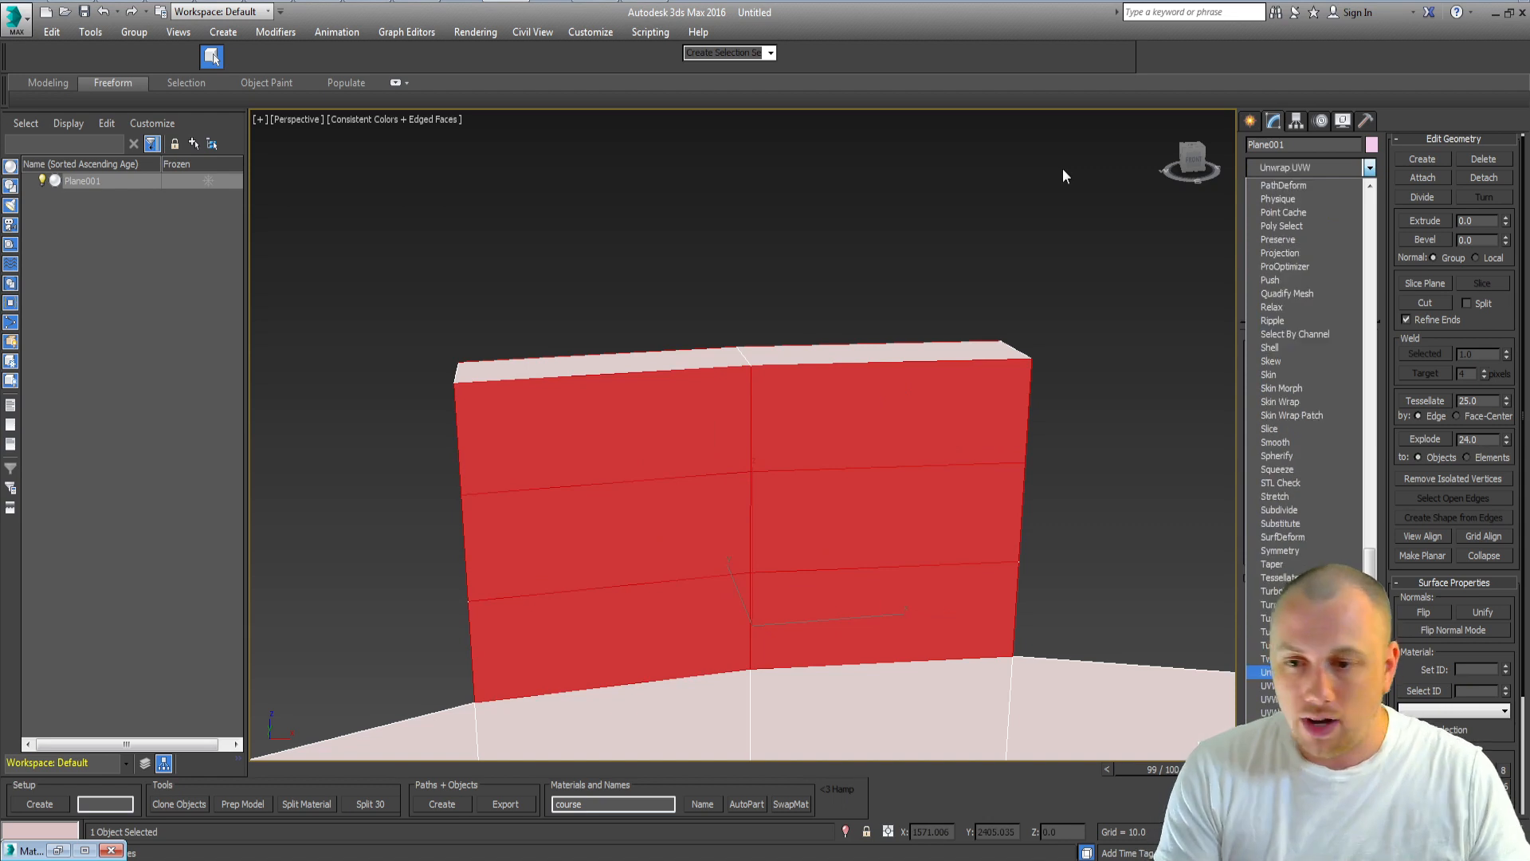
key("Return")
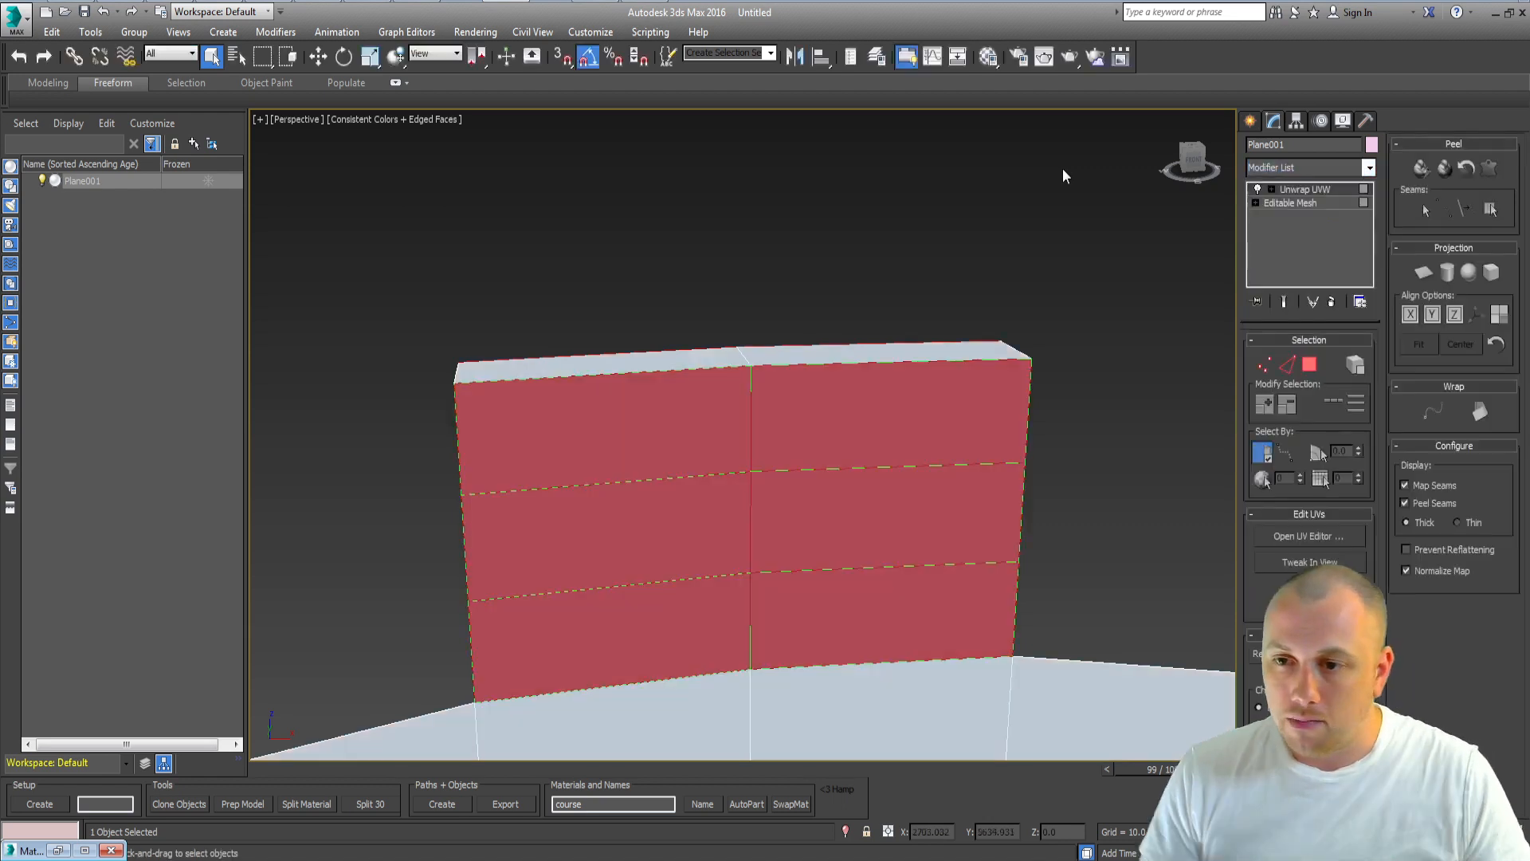
right_click(1313, 190)
left_click(1347, 215)
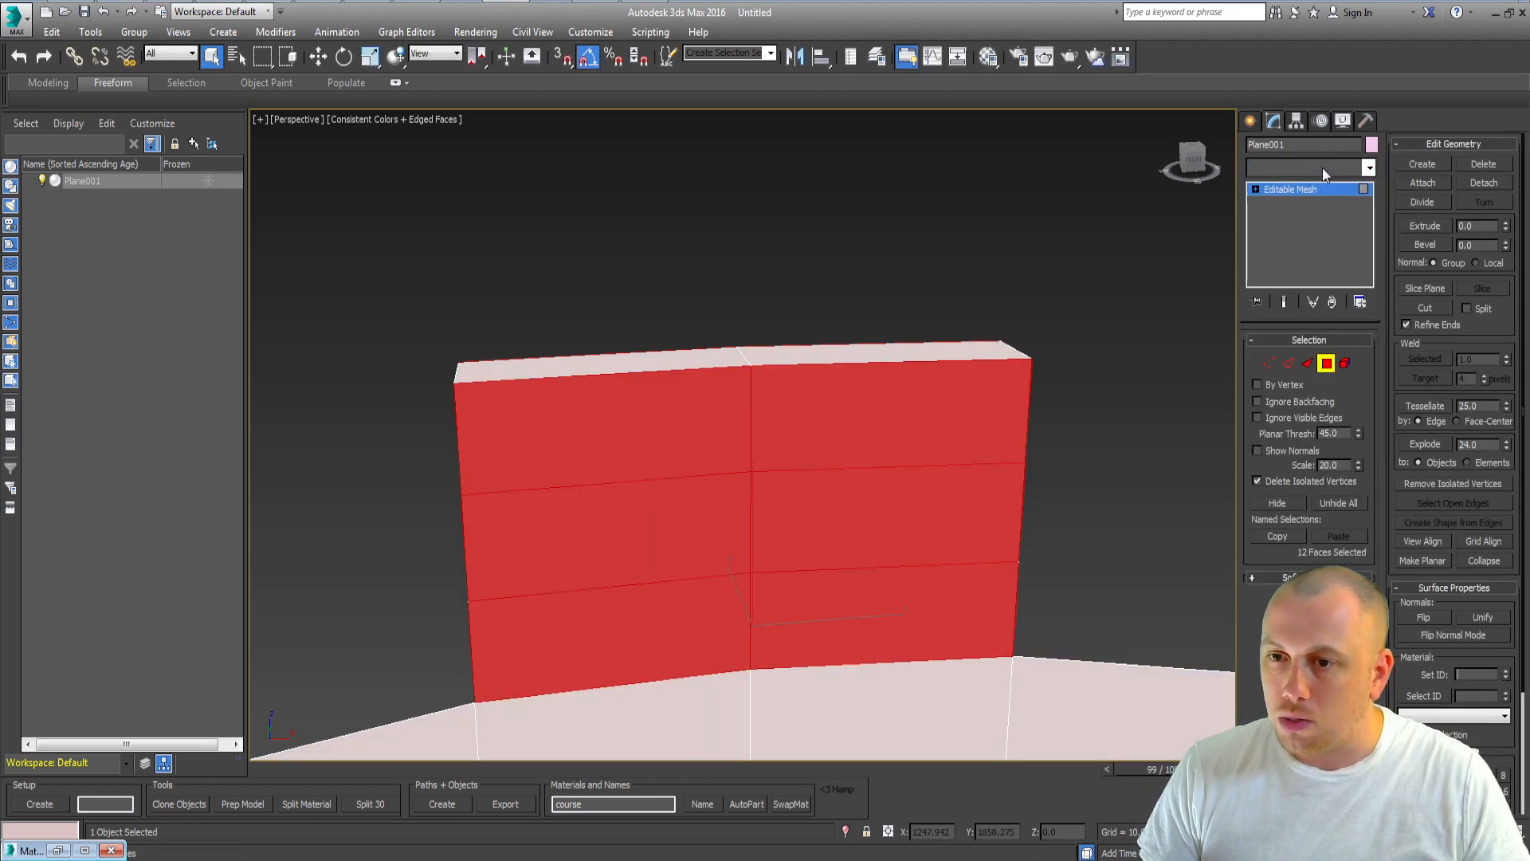
Step: Apply a UVW Map modifier with Face mapping to the billboard faces and collapse it into the editable mesh
left_click(1322, 168)
key("u")
key("Return")
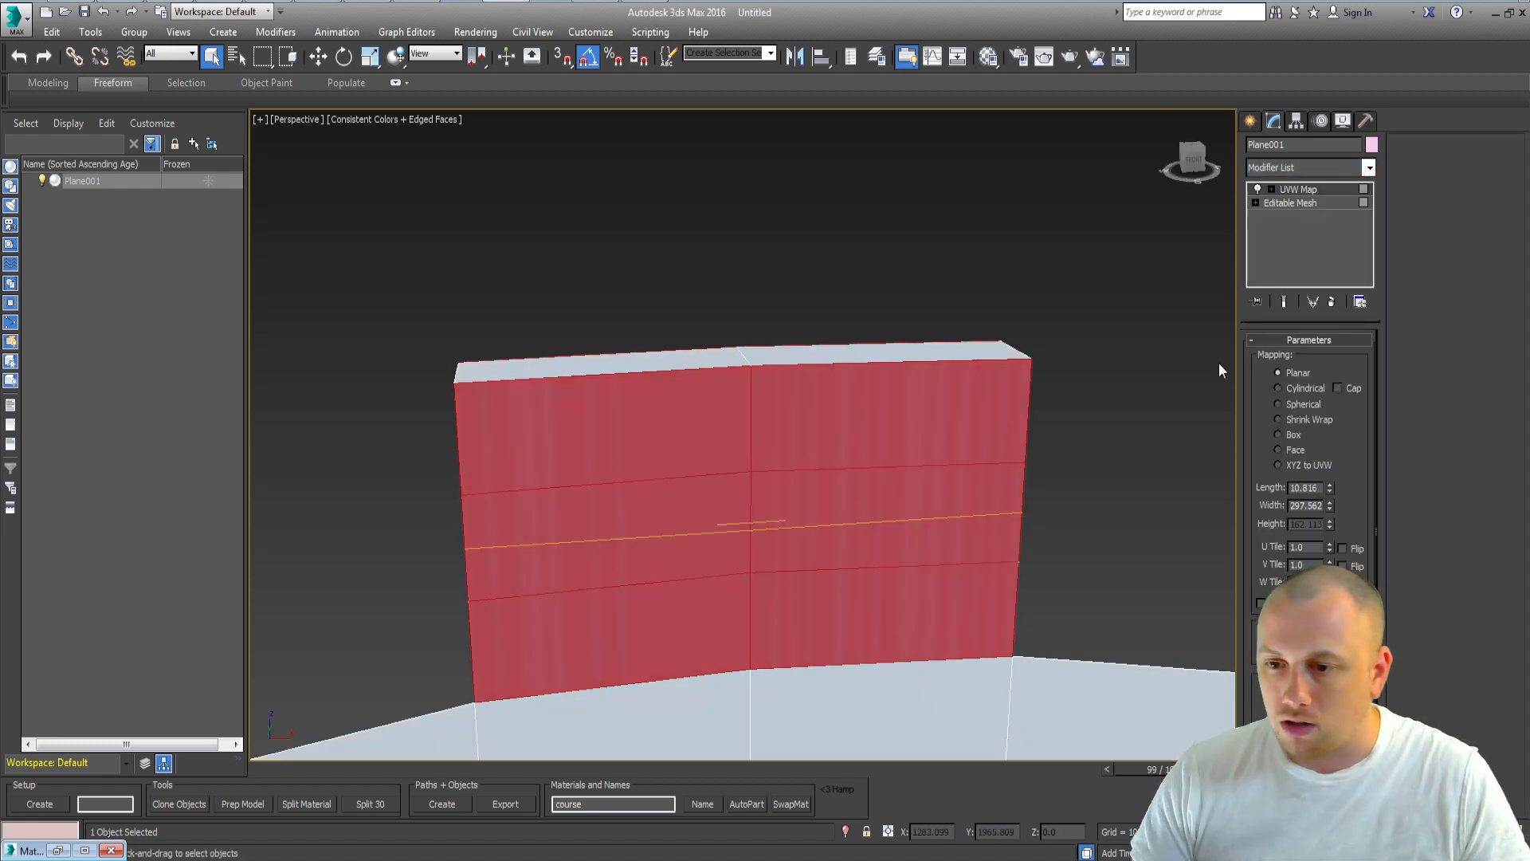
left_click(1297, 432)
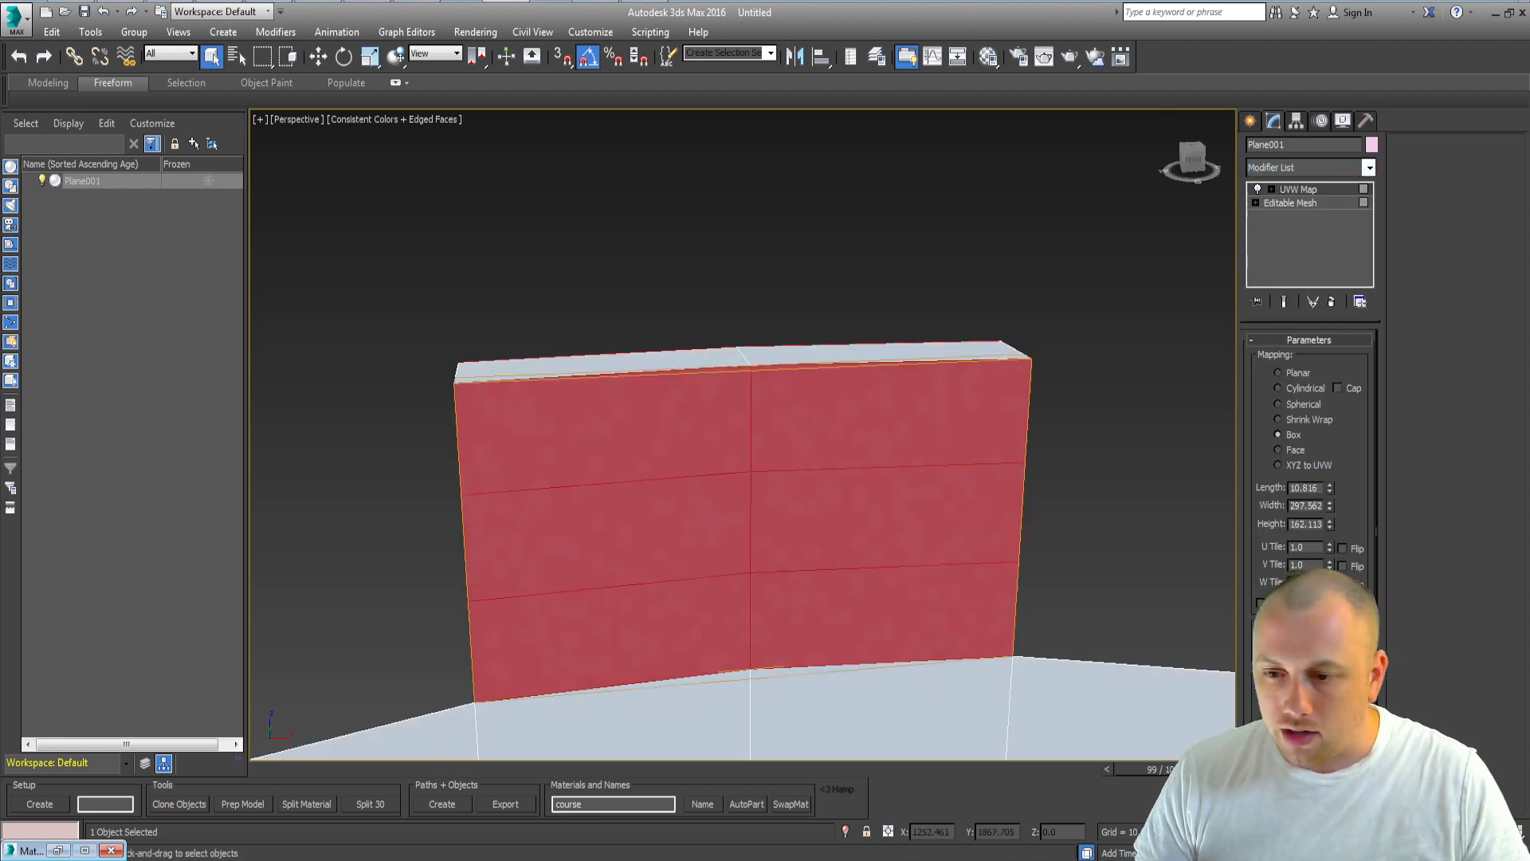
left_click(1304, 451)
right_click(697, 524)
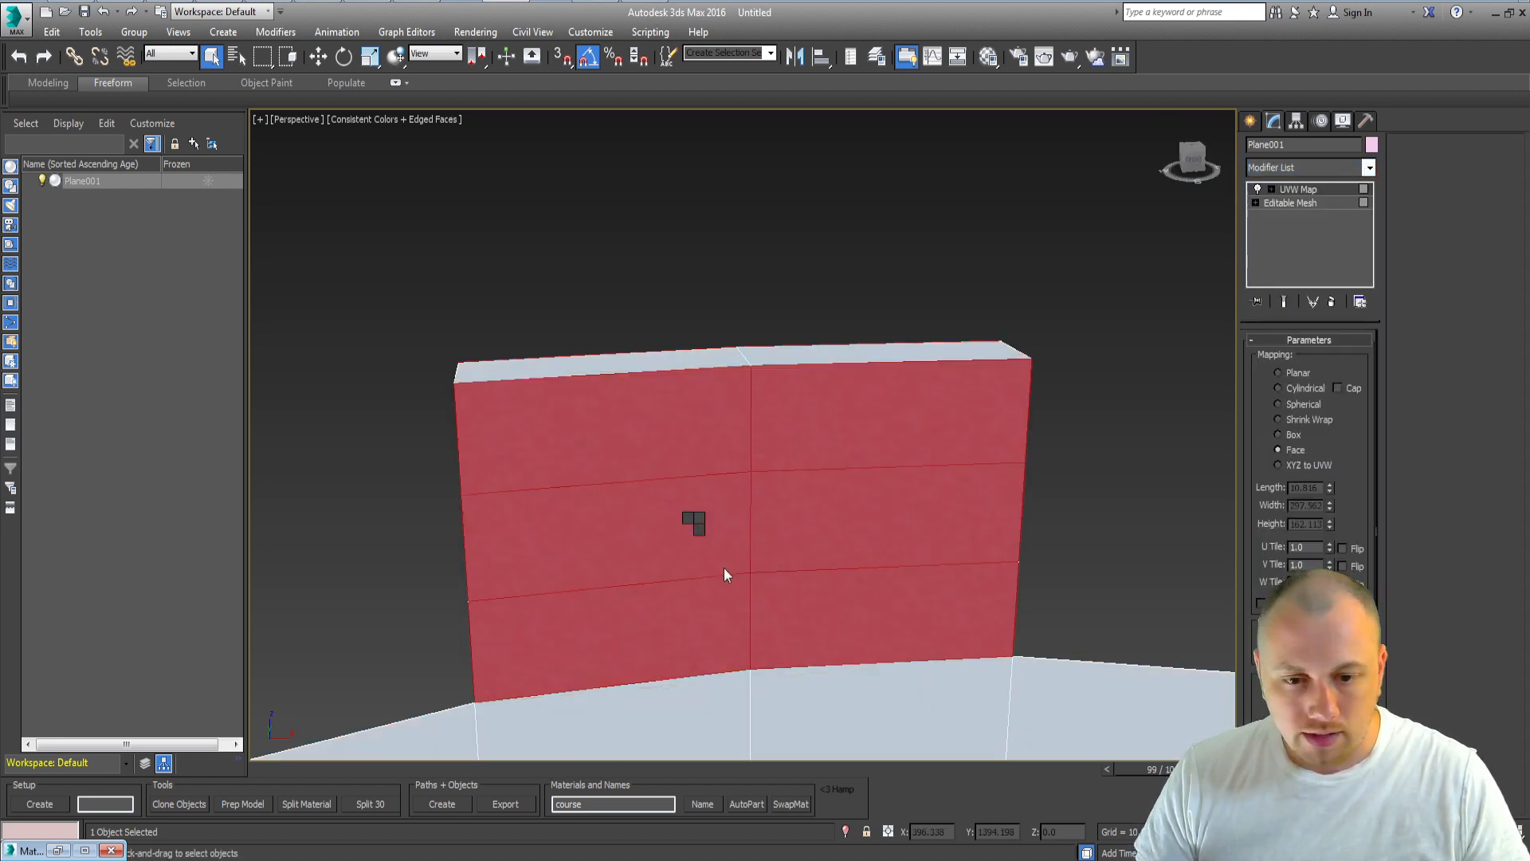
left_click(920, 693)
key("4")
left_click(577, 320)
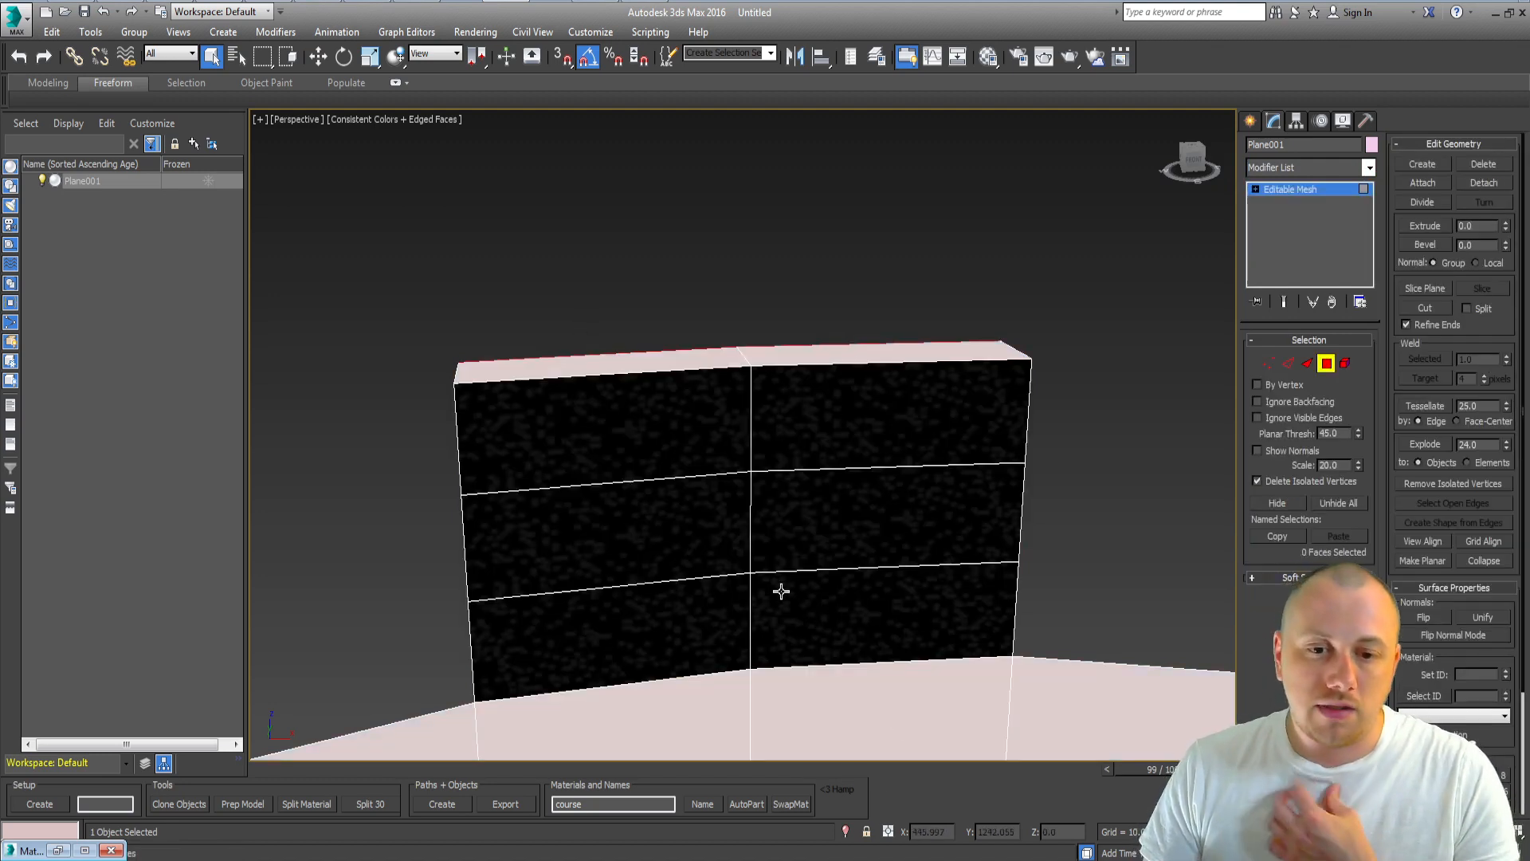
Step: Check the upper-left billboard panel's UV layout in the UV editor through a temporary Unwrap UVW modifier
left_click(537, 423)
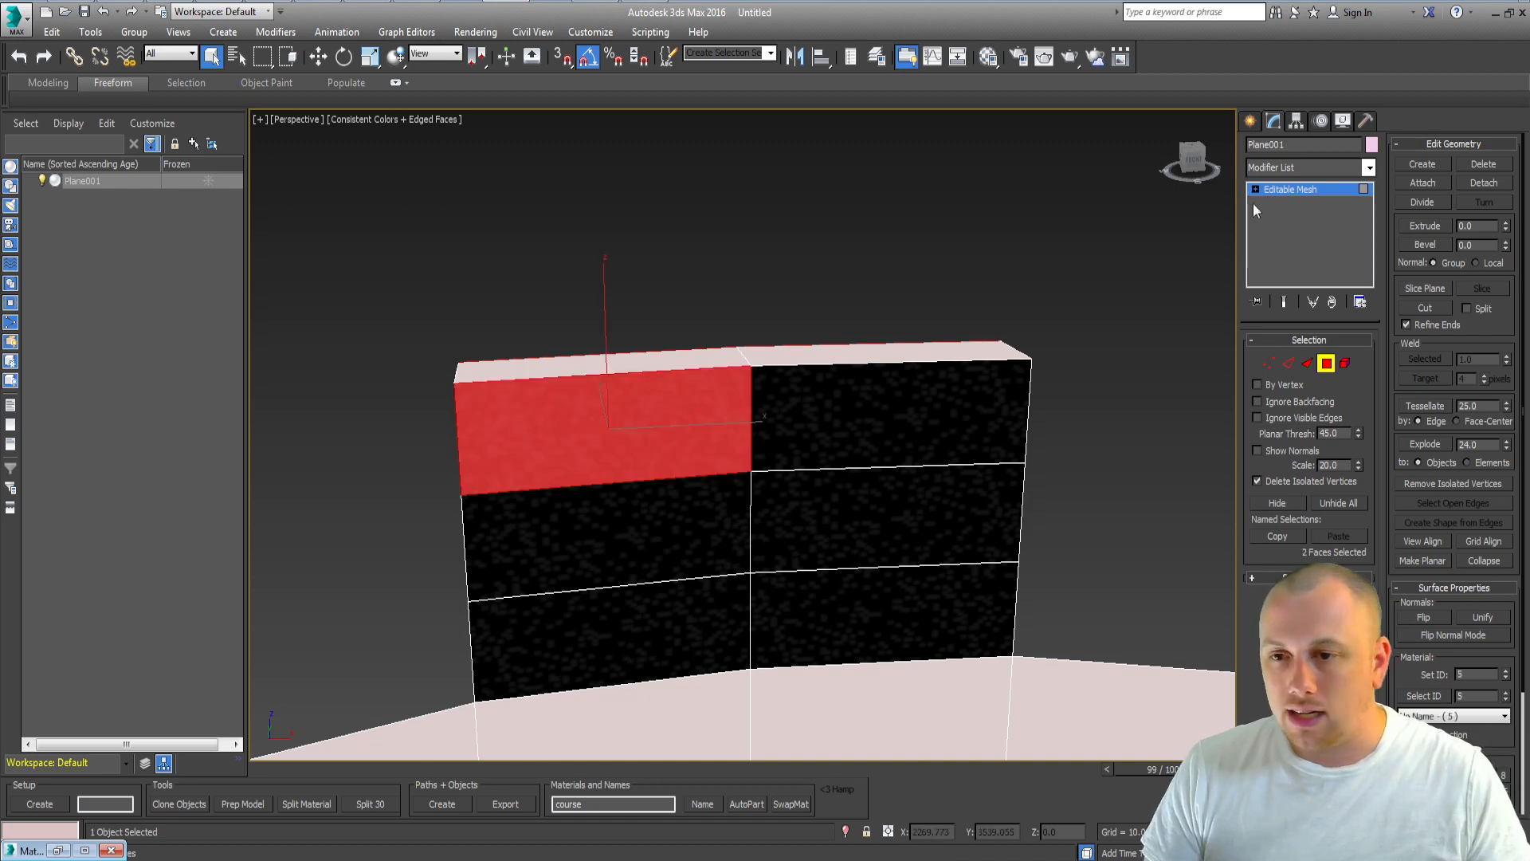
left_click(1326, 167)
key("u")
key("Return")
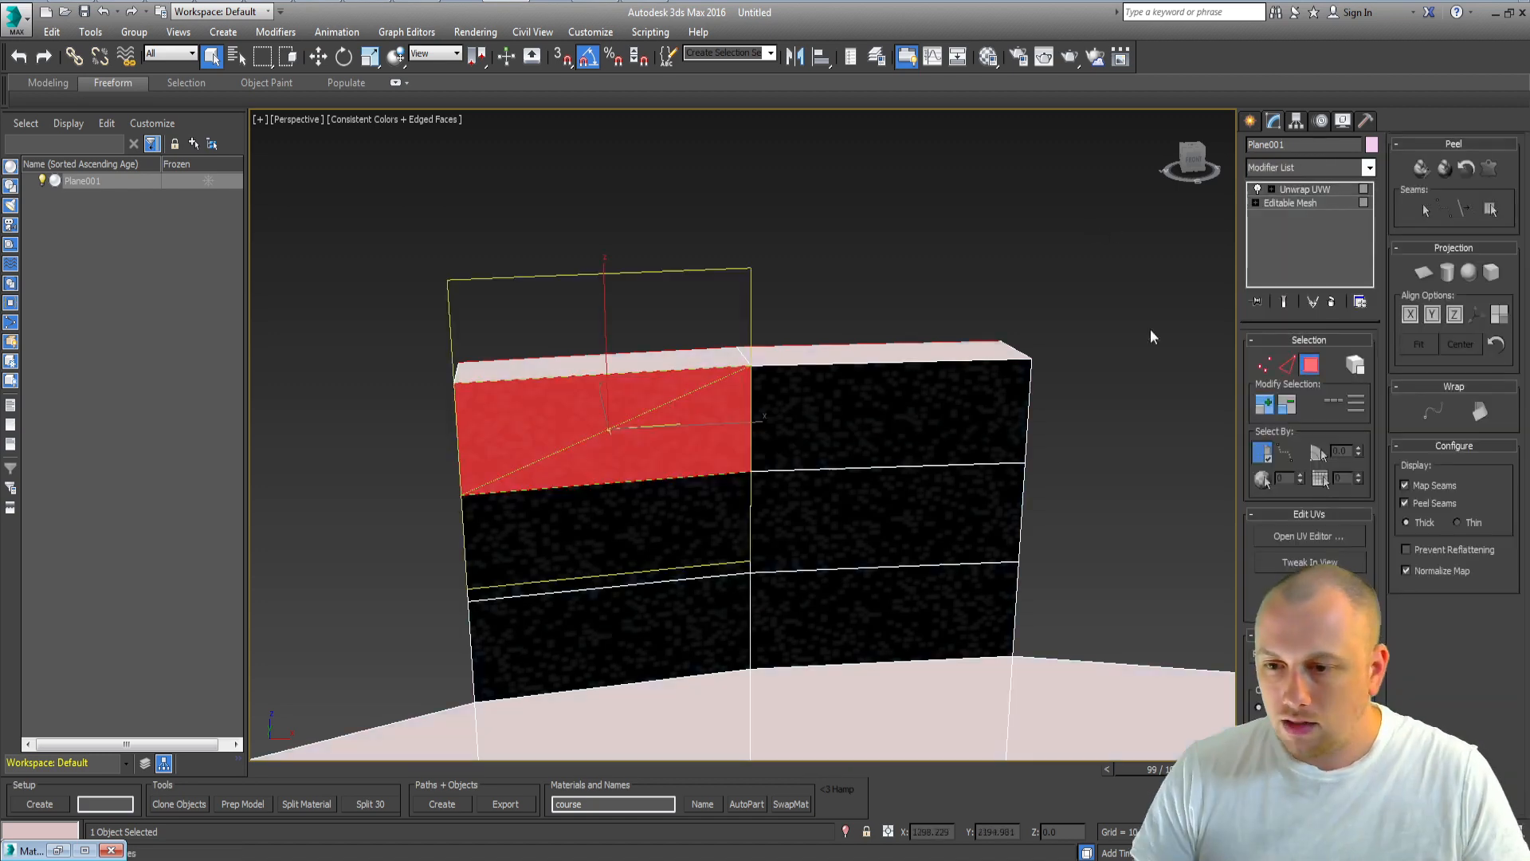
left_click(1288, 538)
scroll(216, 367, "down", 2)
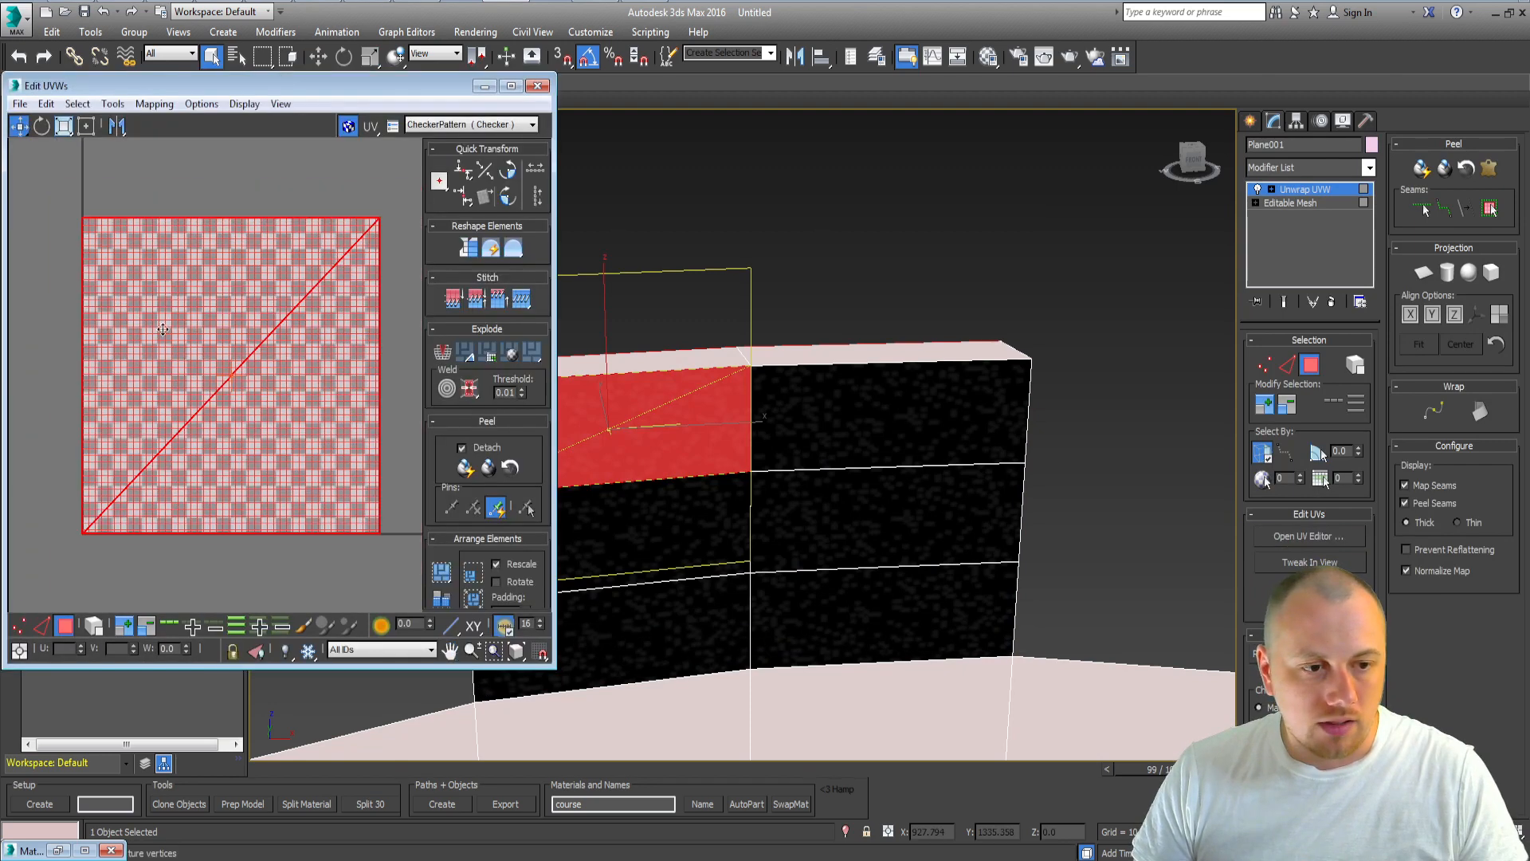
middle_click_drag(163, 336, 149, 326)
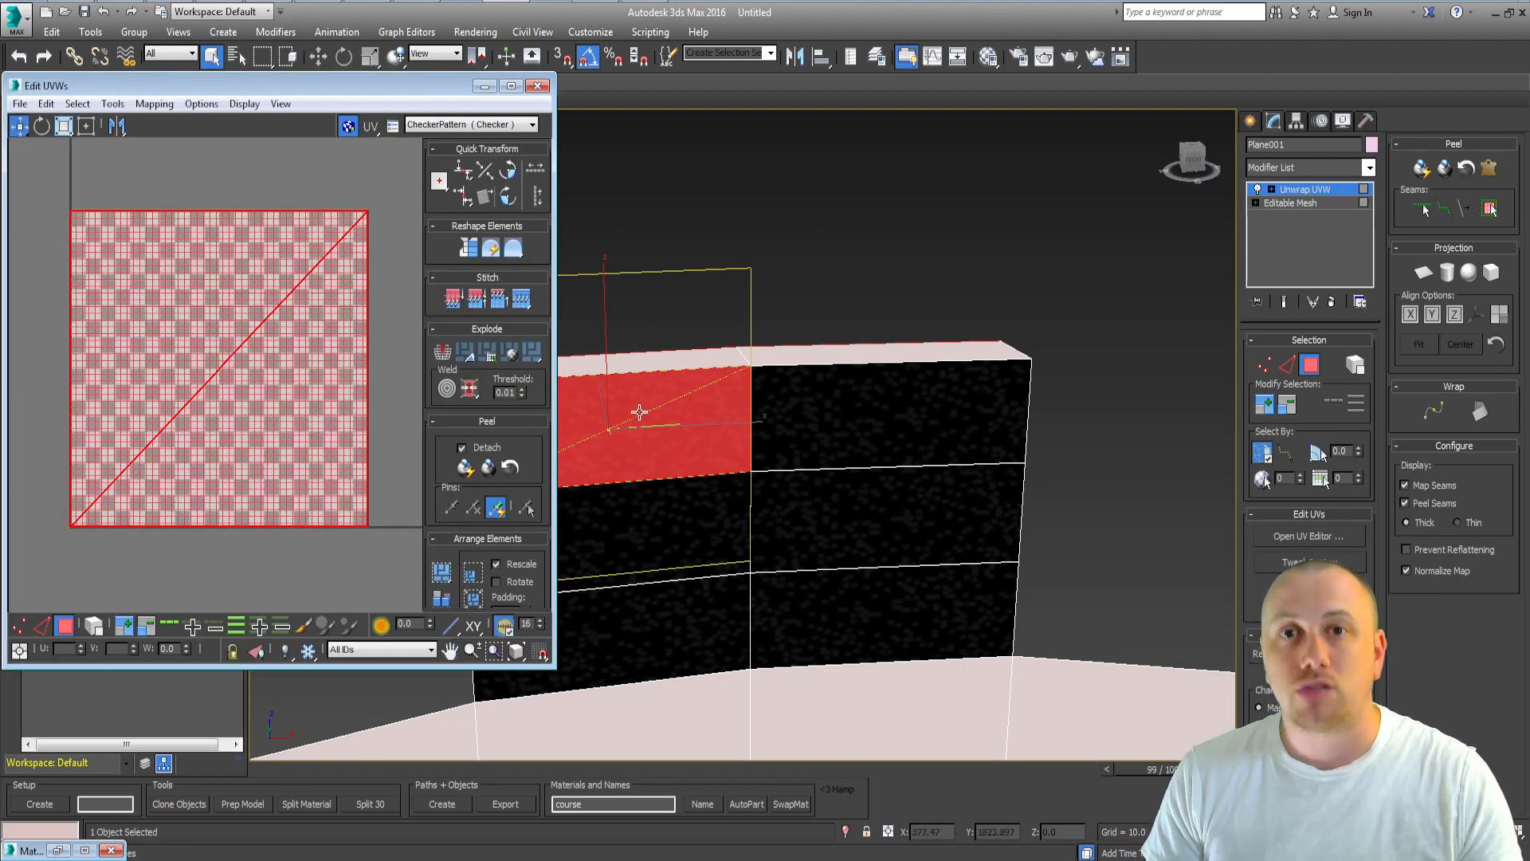
left_click(538, 85)
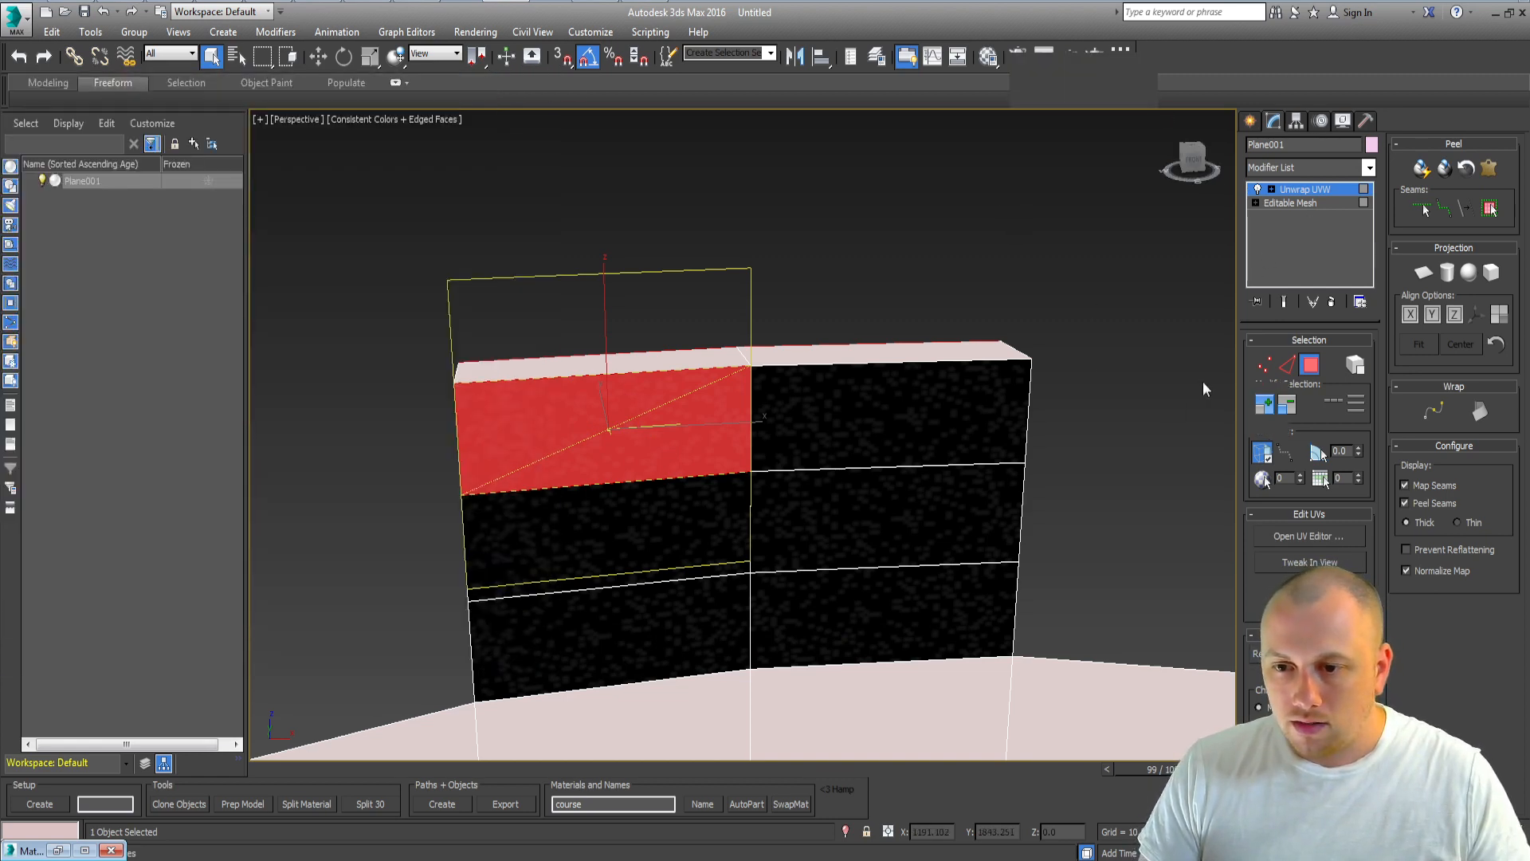
left_click(1305, 190)
right_click(1307, 189)
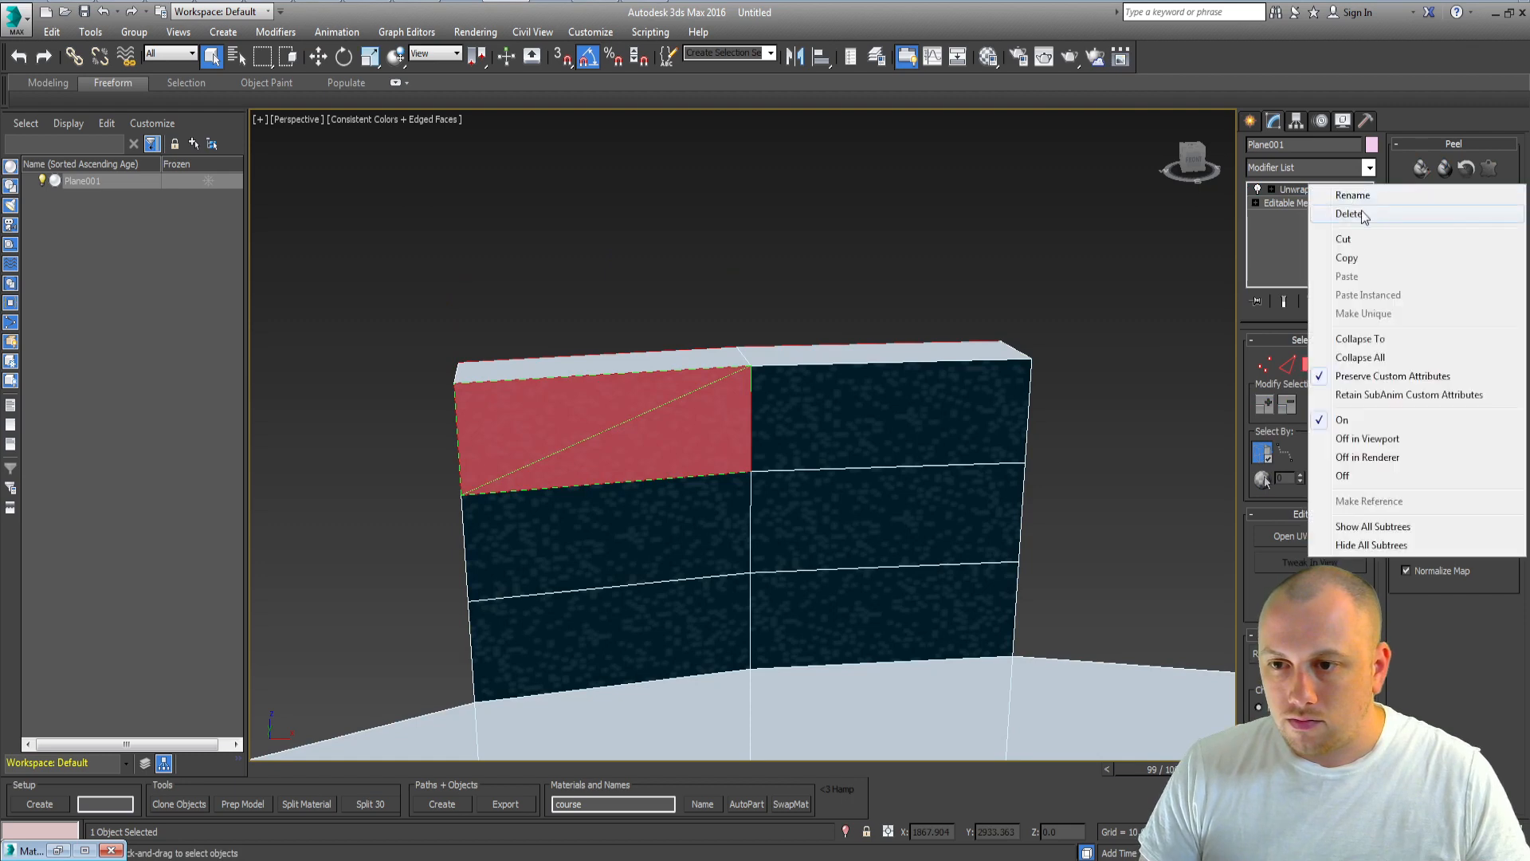
left_click(1362, 214)
Step: Select the wall faces by material ID 3, apply a 45 × 45 × 45 Box UVW Map and collapse the stack
left_click(1072, 727)
left_click(1423, 695)
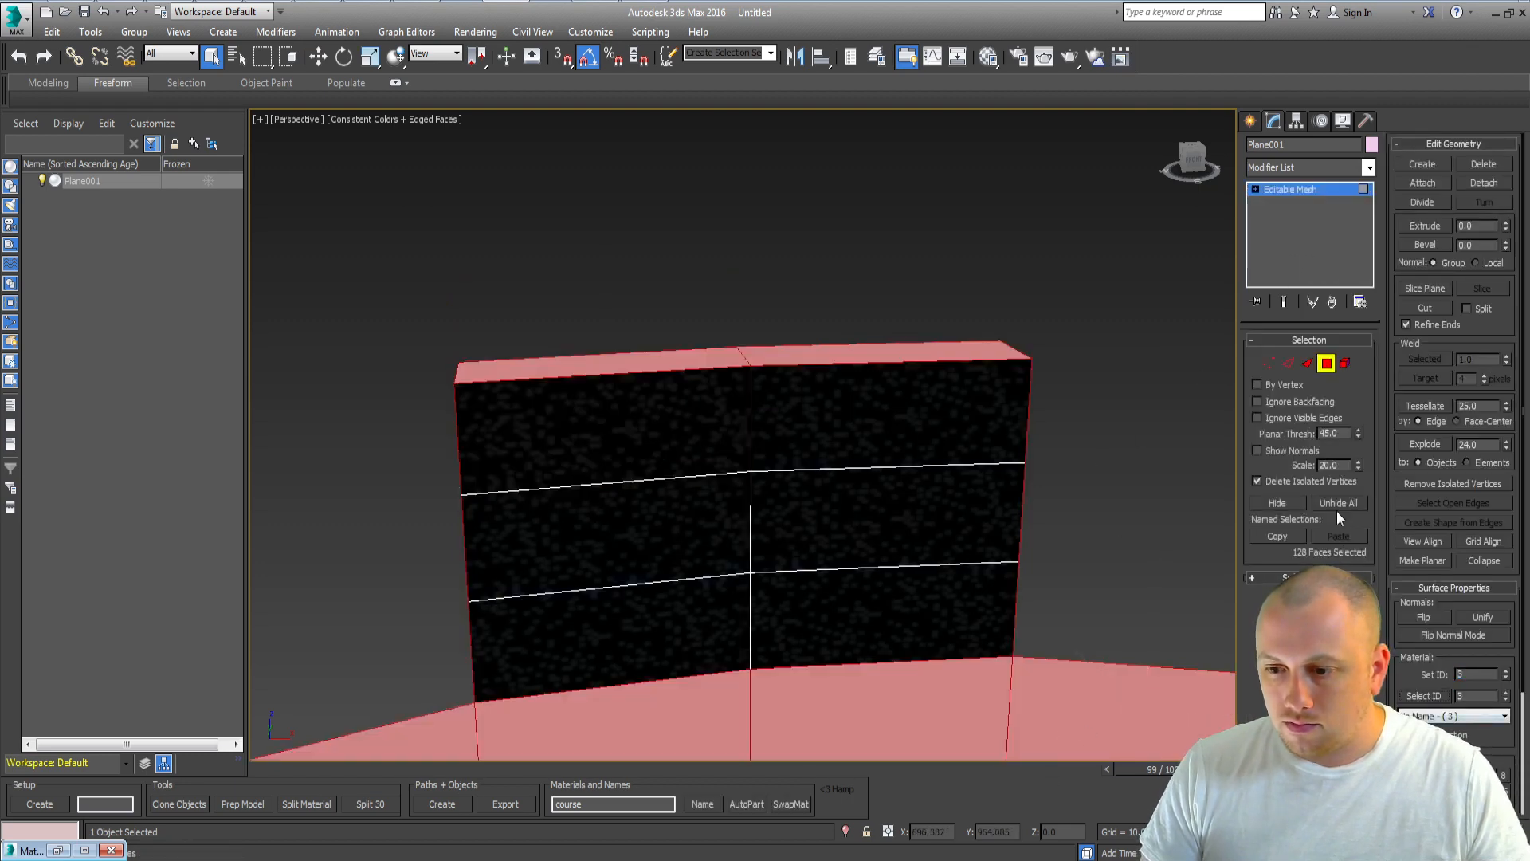
left_click(1320, 169)
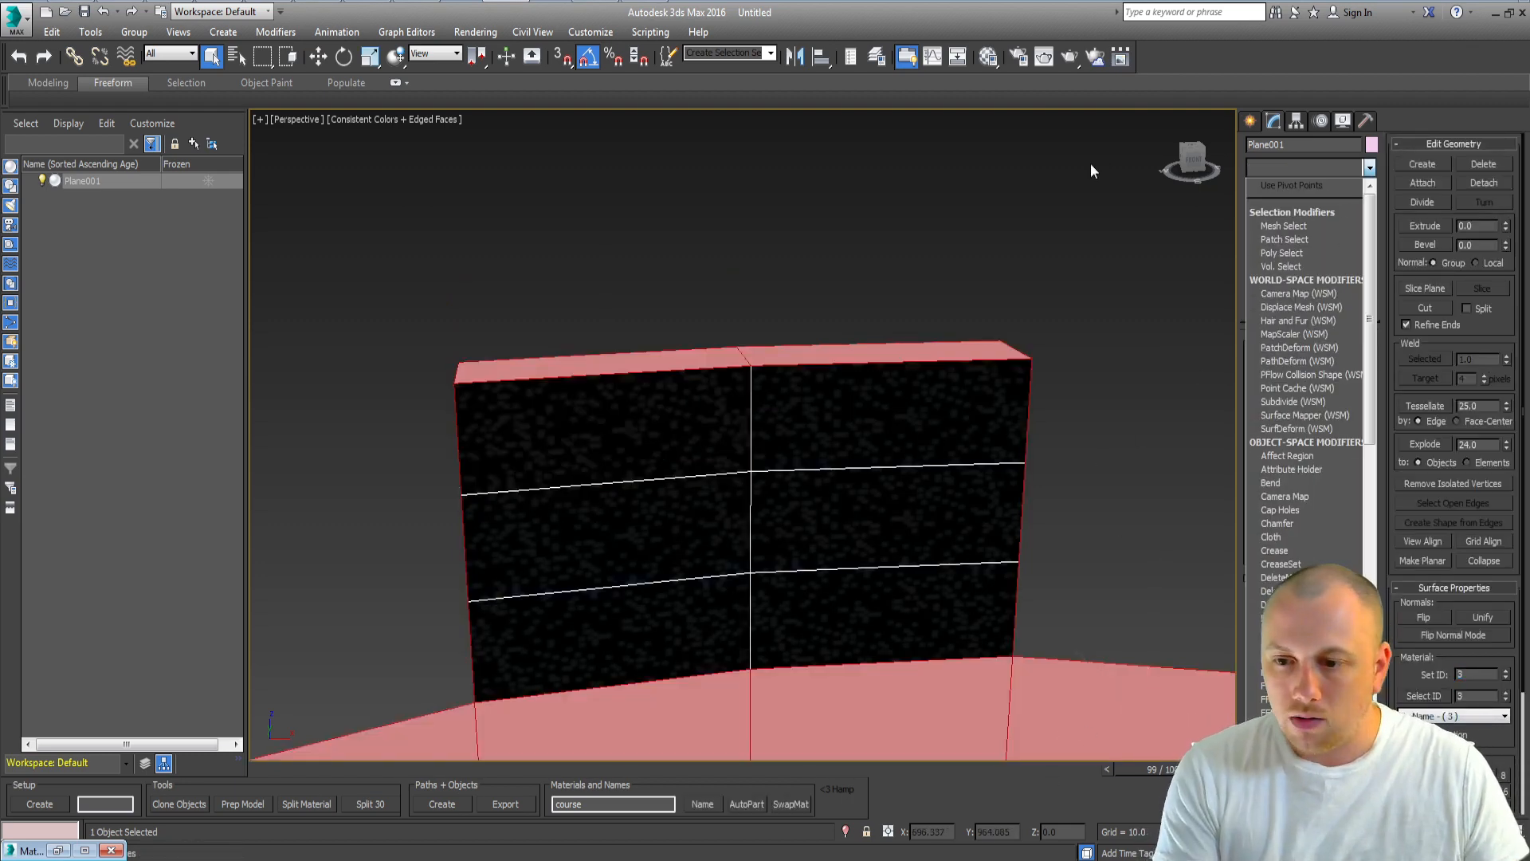
left_click(1319, 168)
left_click(1311, 169)
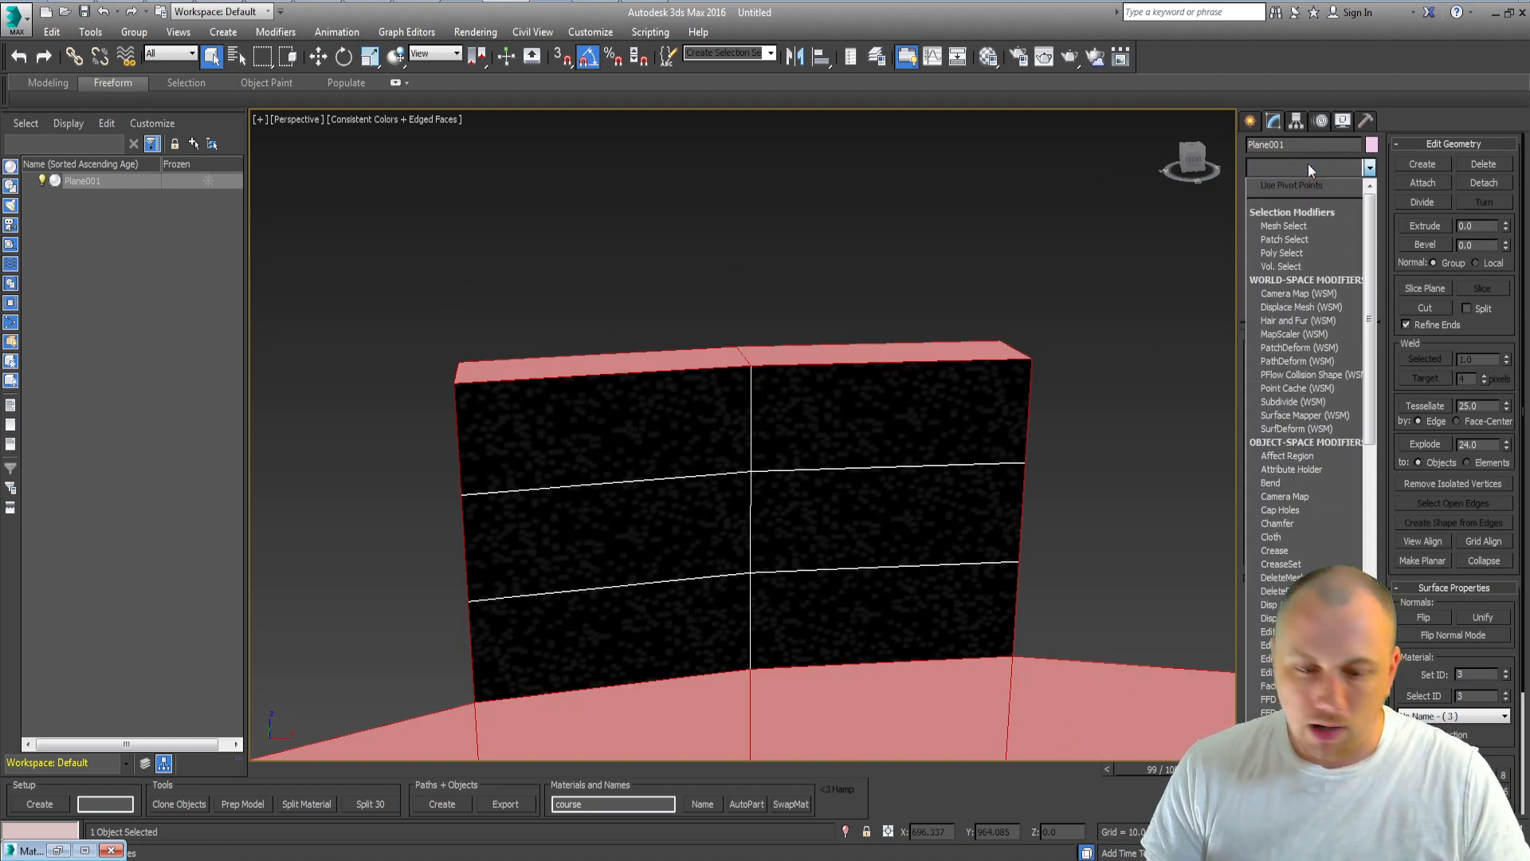
type("uvw")
key("Return")
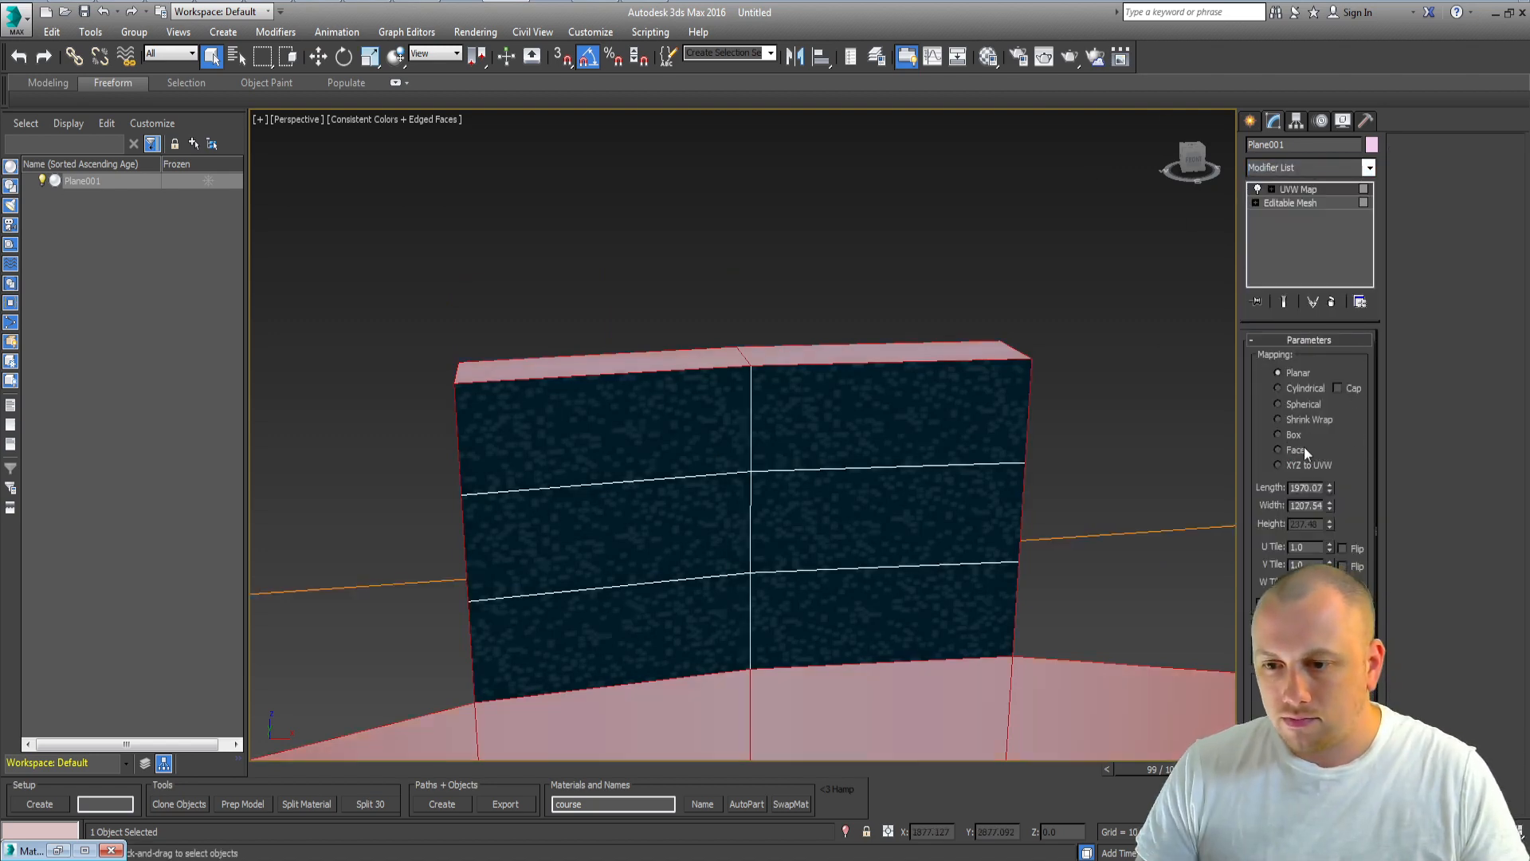
double_click(1305, 491)
type("45")
key("Tab")
type("45")
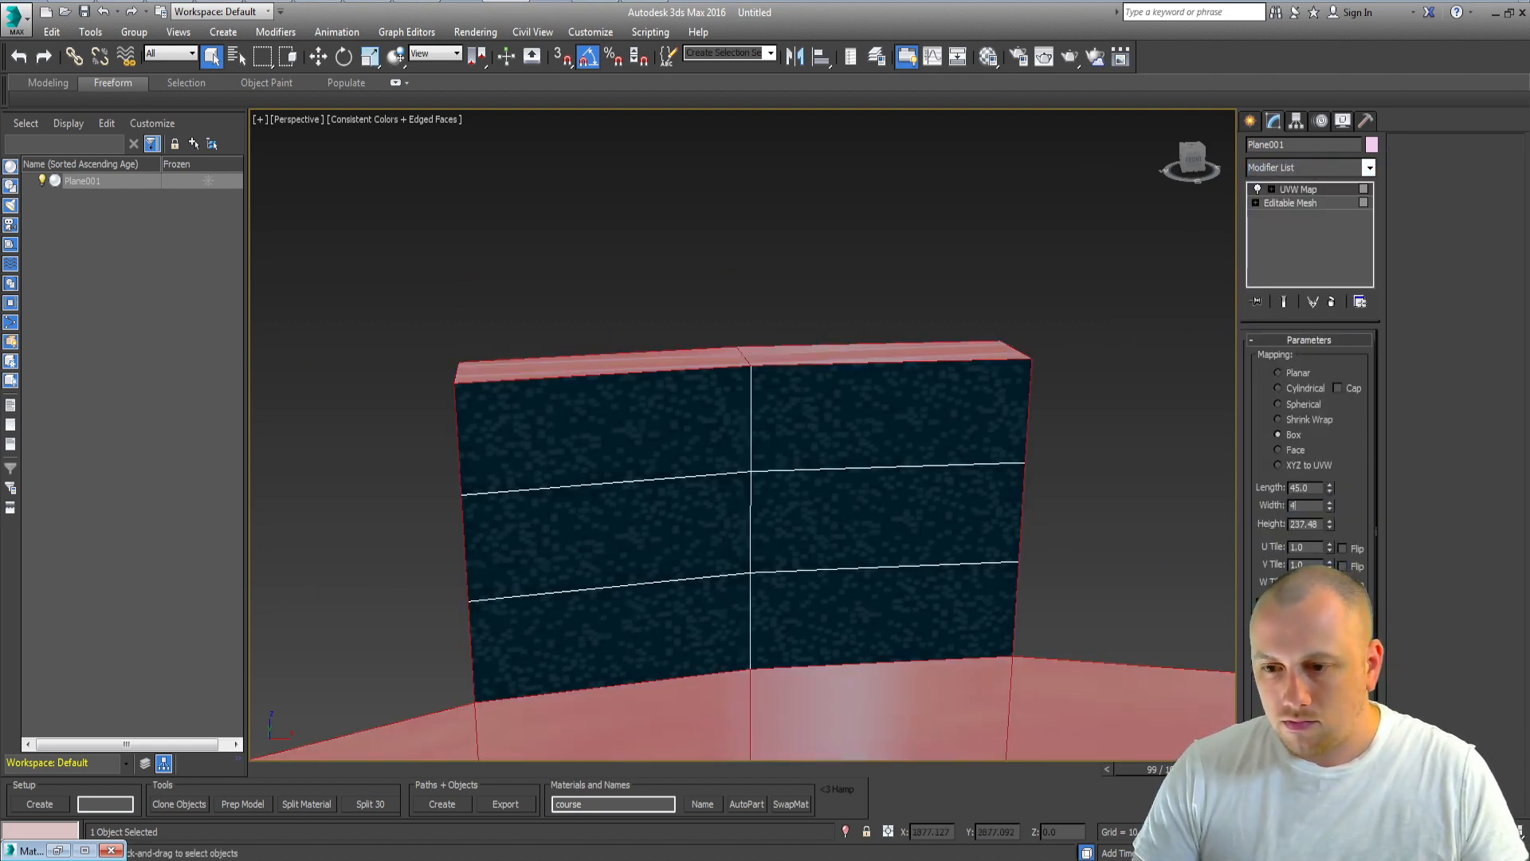
key("Tab")
type("45")
key("Tab")
middle_click_drag(917, 630, 751, 452)
scroll(750, 452, "down", 3)
right_click(669, 429)
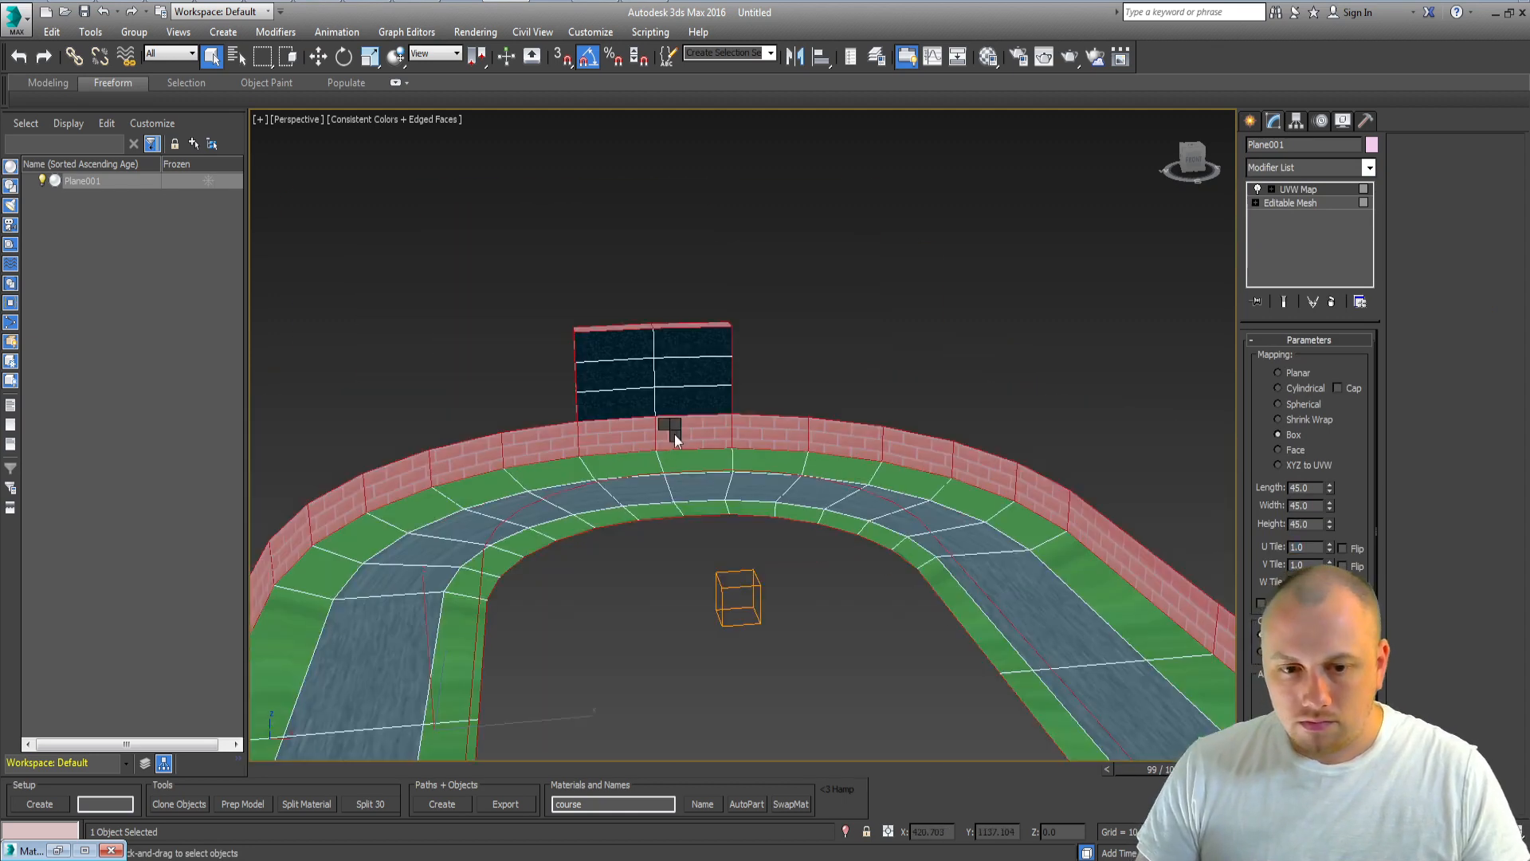
left_click(913, 607)
key("4")
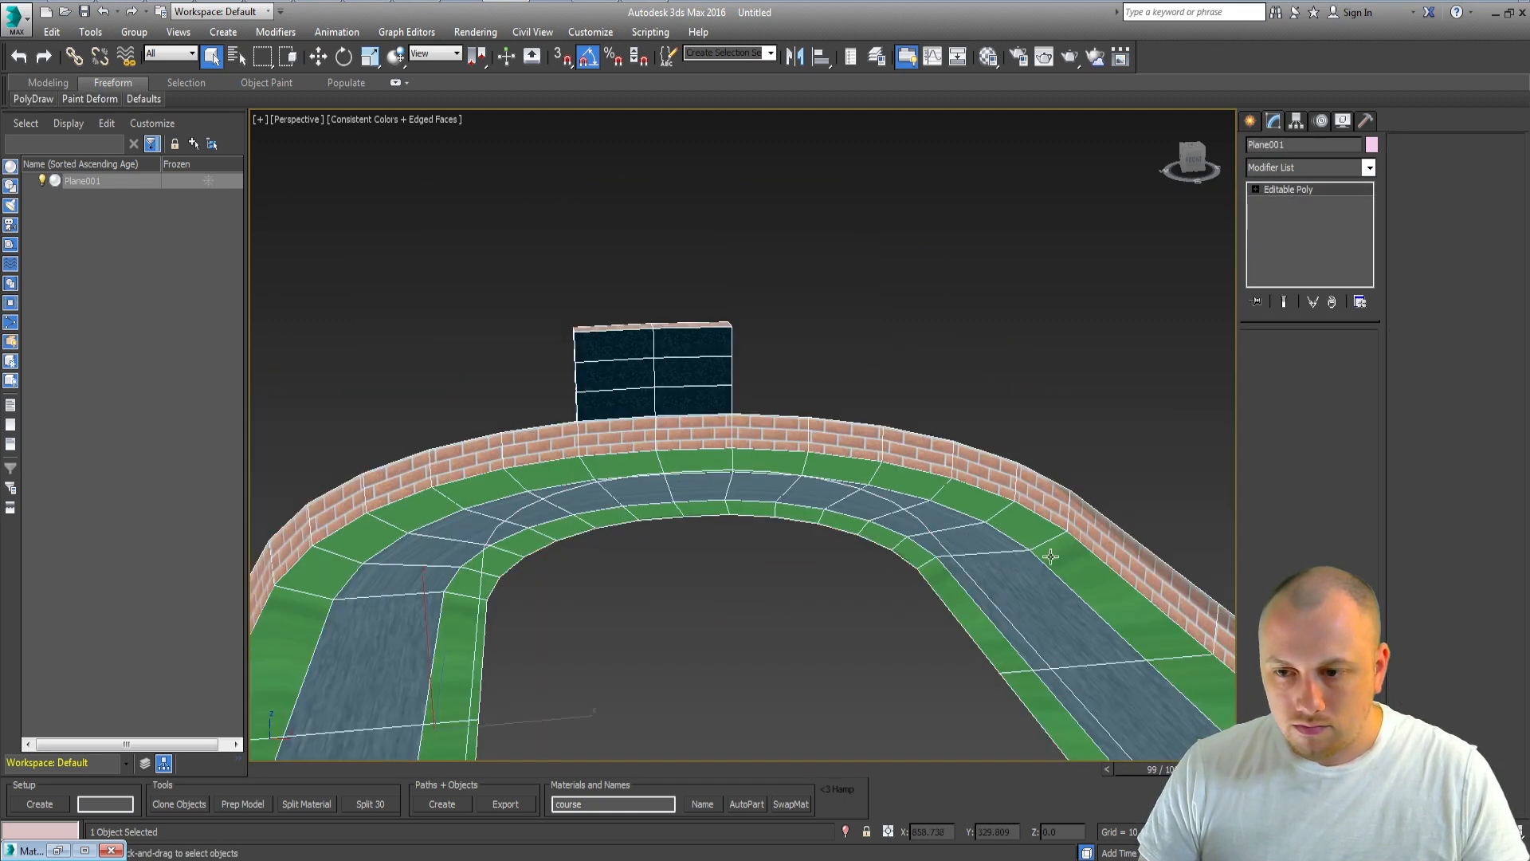
Step: Select all polygons and convert the track back to an editable mesh in face mode
key("ctrl+a")
right_click(1019, 514)
left_click(1185, 694)
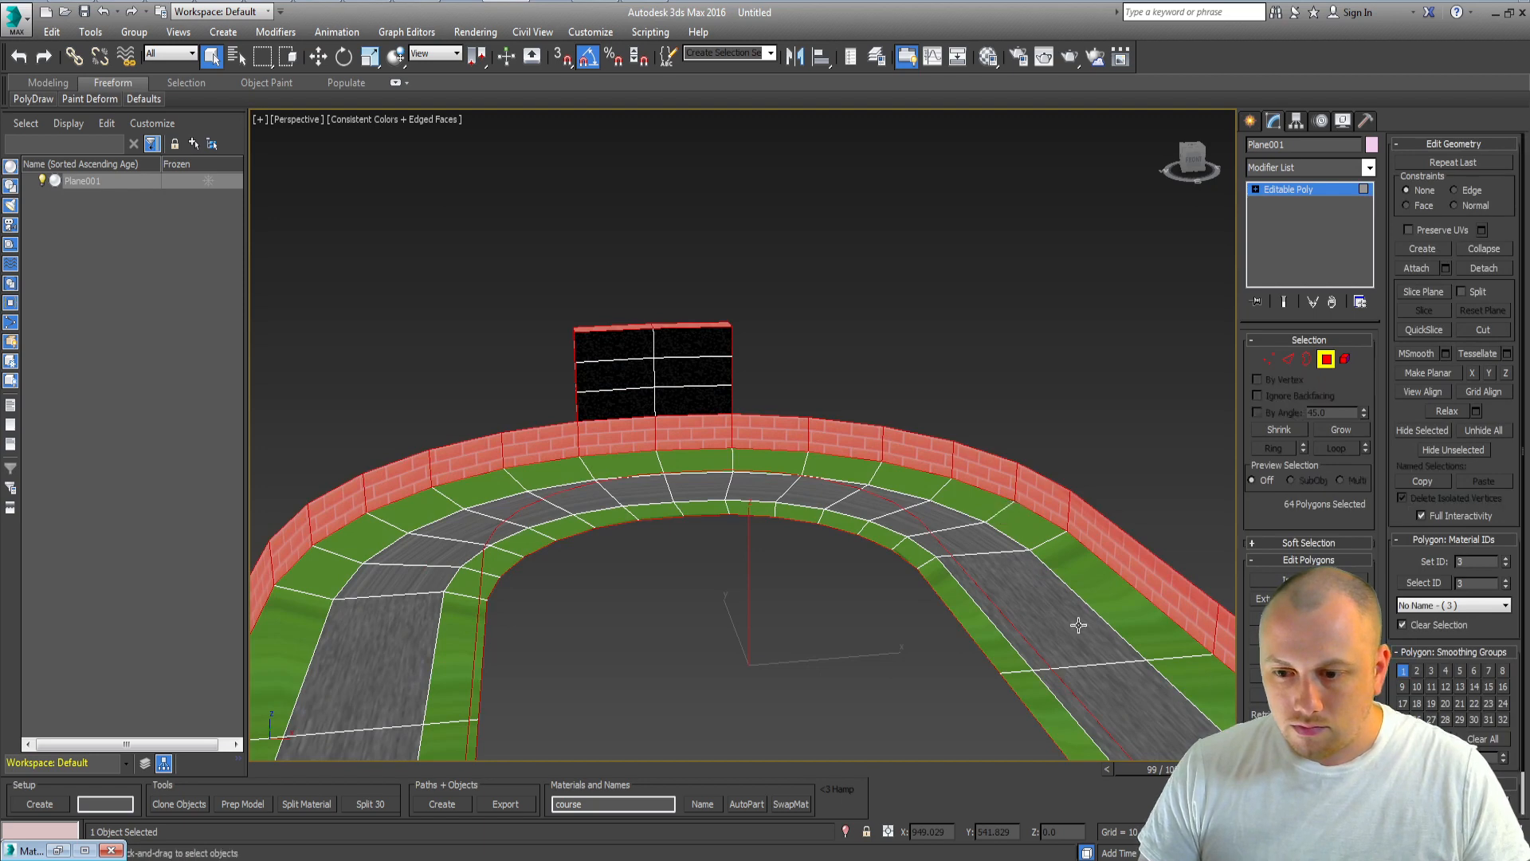
key("4")
left_click(1016, 584)
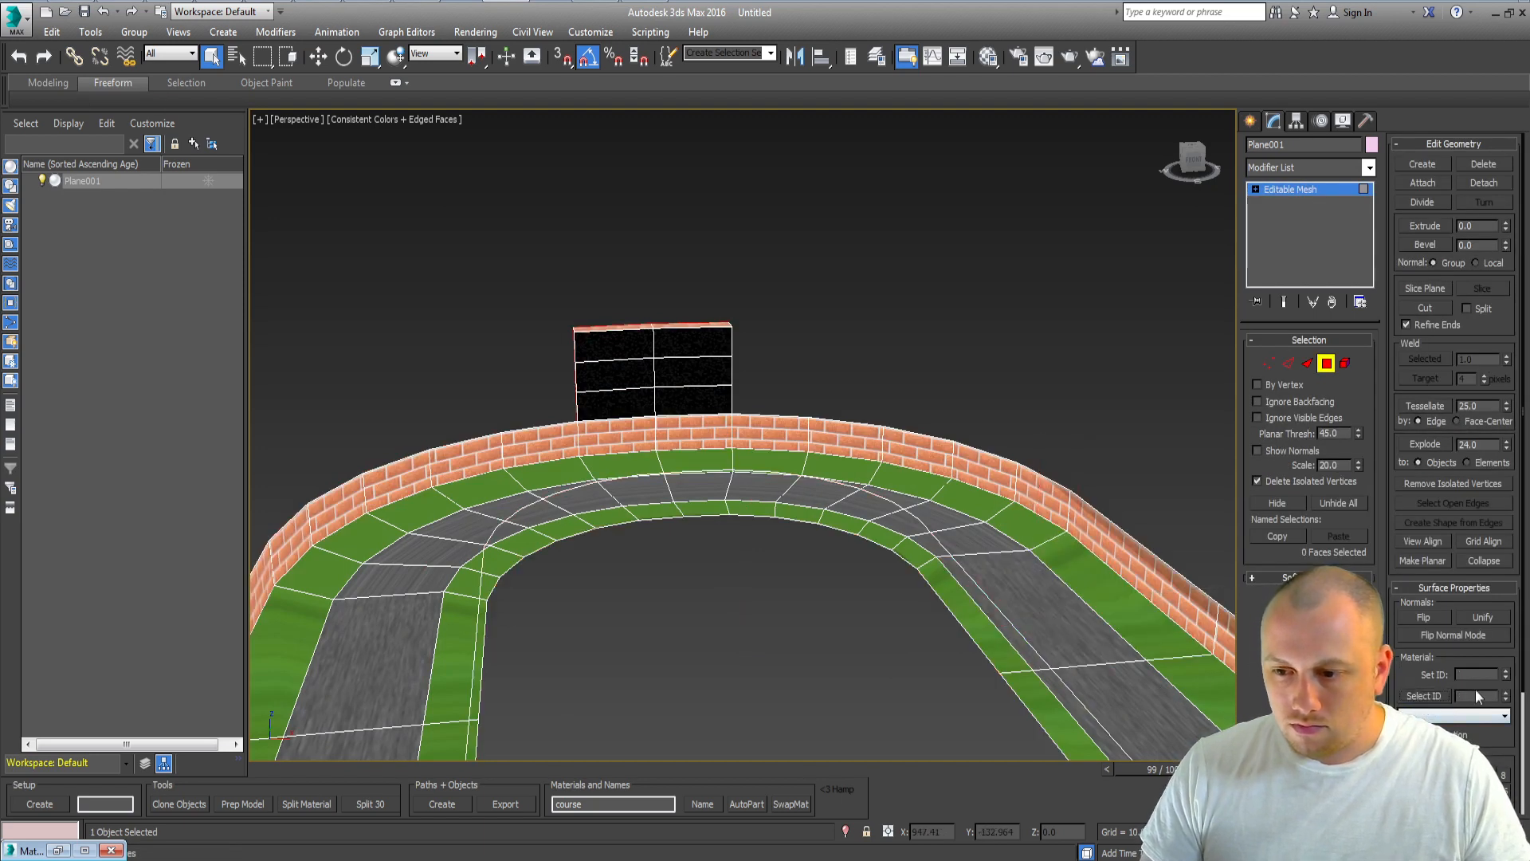
Step: Select the road faces by material ID and apply a Box UVW Map sized 65 × 65 × 65
left_click(1424, 696)
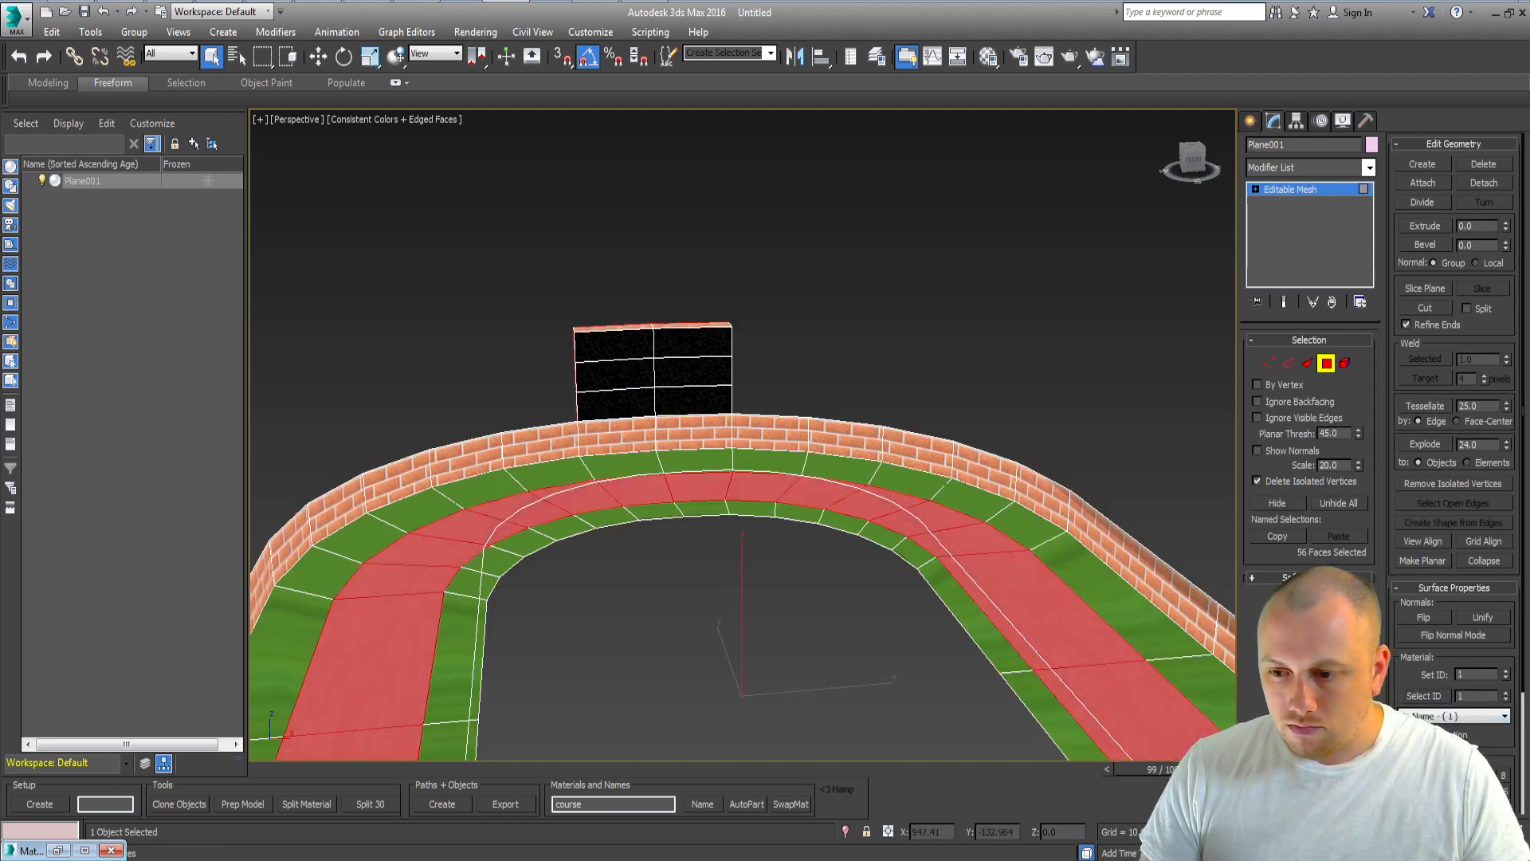
left_click(1402, 695)
left_click(1279, 168)
type("uvw")
key("Return")
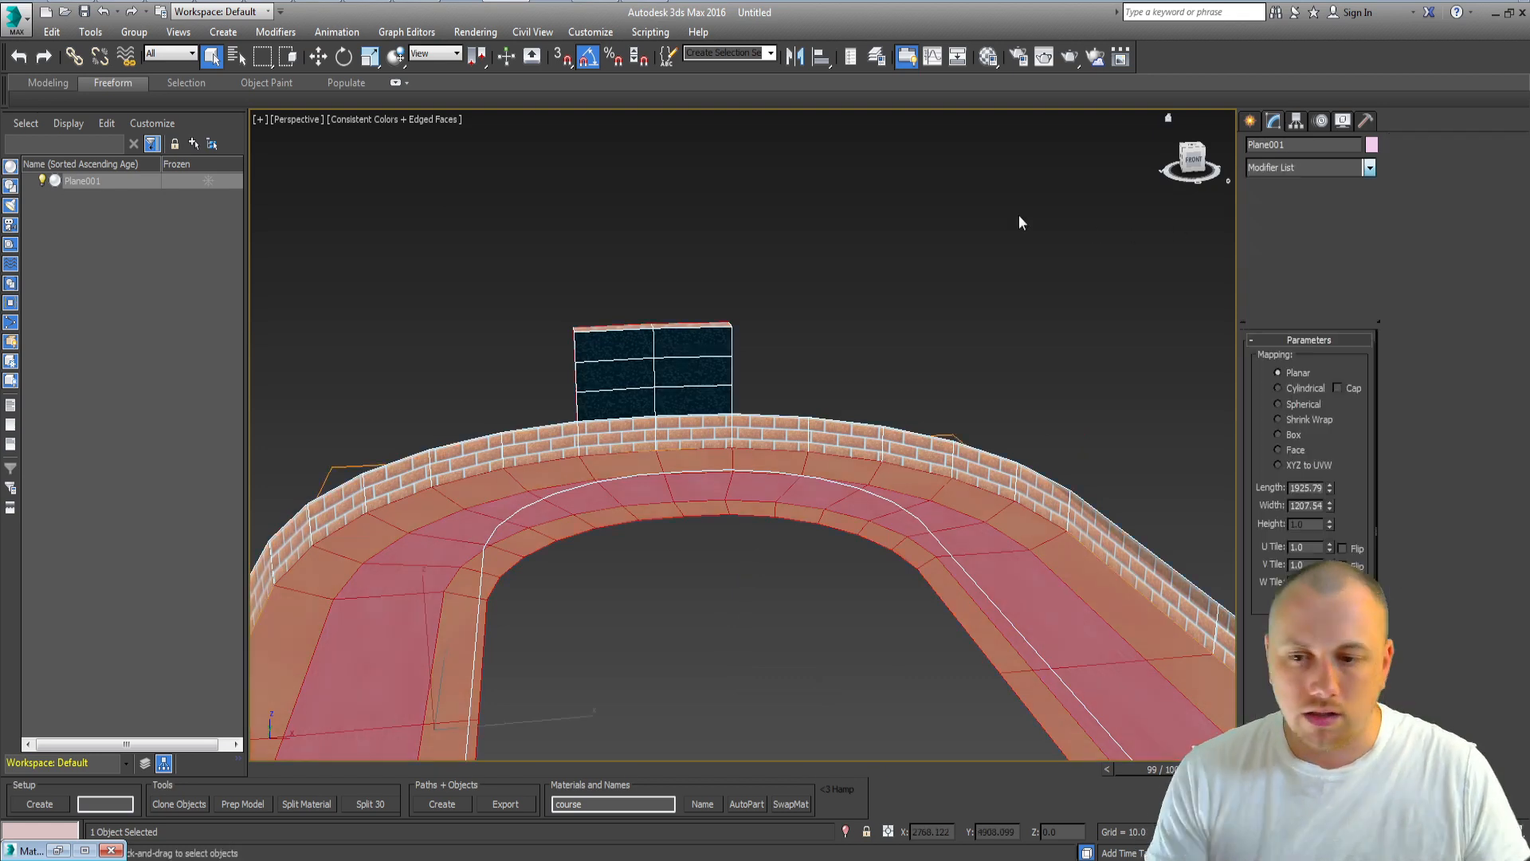
left_click(1292, 435)
double_click(1301, 487)
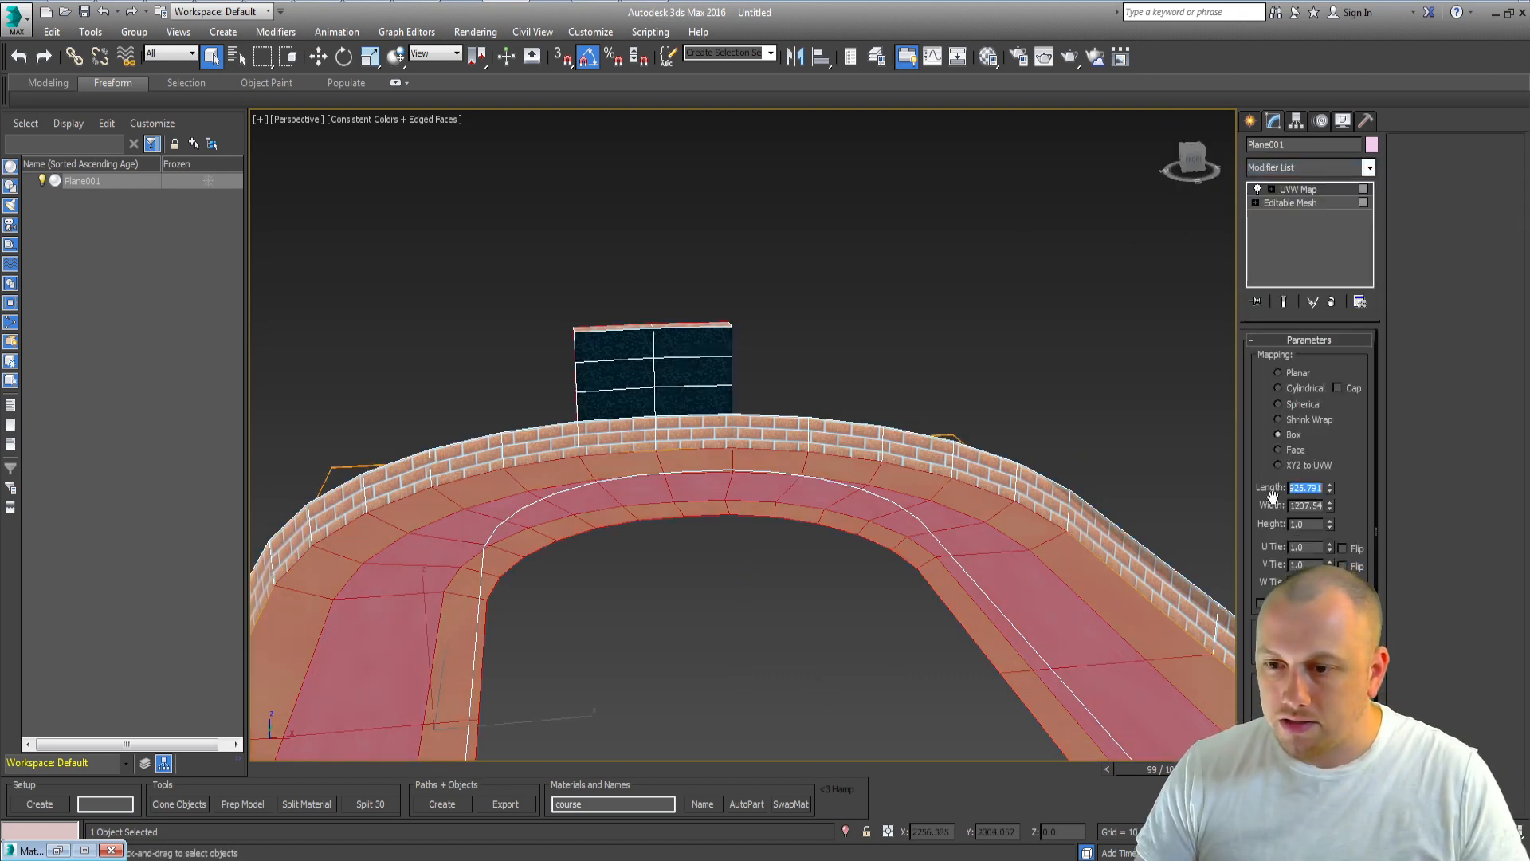
type("65")
key("Tab")
type("65")
key("Tab")
type("65")
key("Tab")
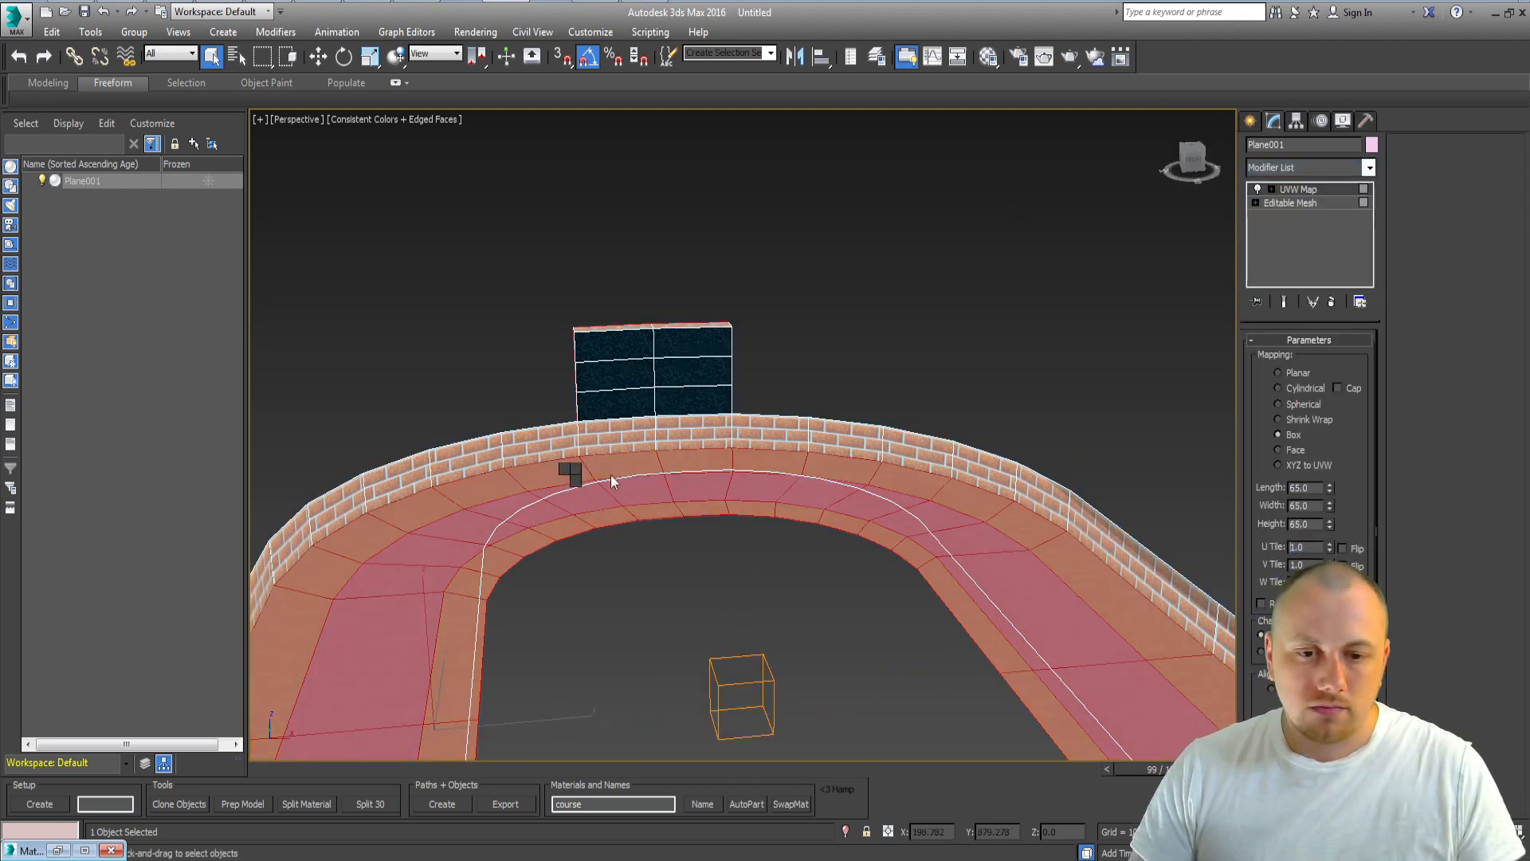
Step: Collapse the UVW Map into the mesh and select the single wall section polygon beside the billboard
left_click(807, 664)
key("4")
scroll(529, 557, "up", 1)
left_click(485, 506)
key("z")
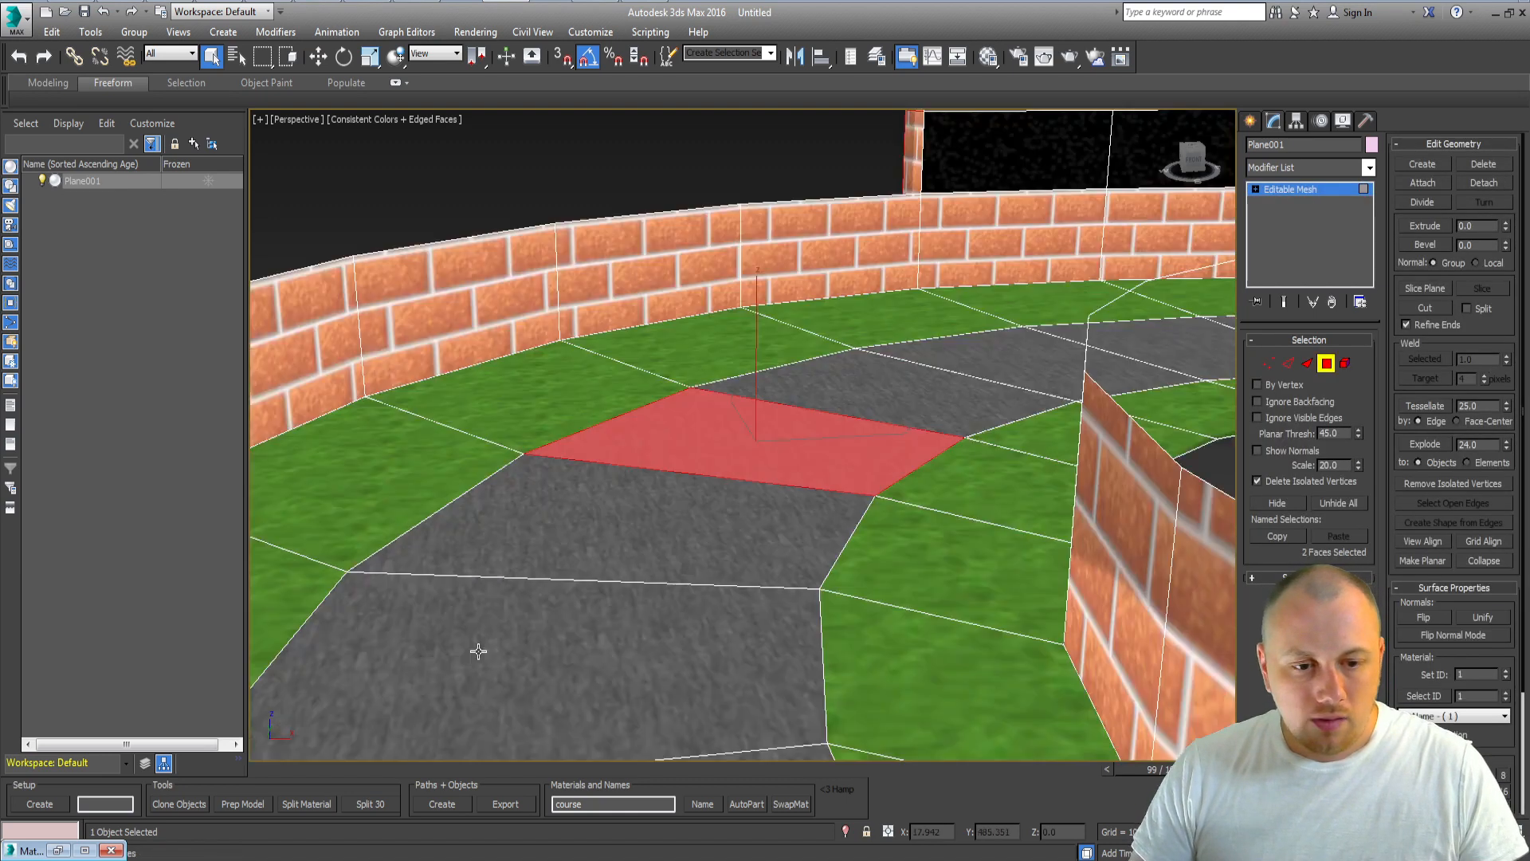
middle_click_drag(478, 652, 535, 644, "alt")
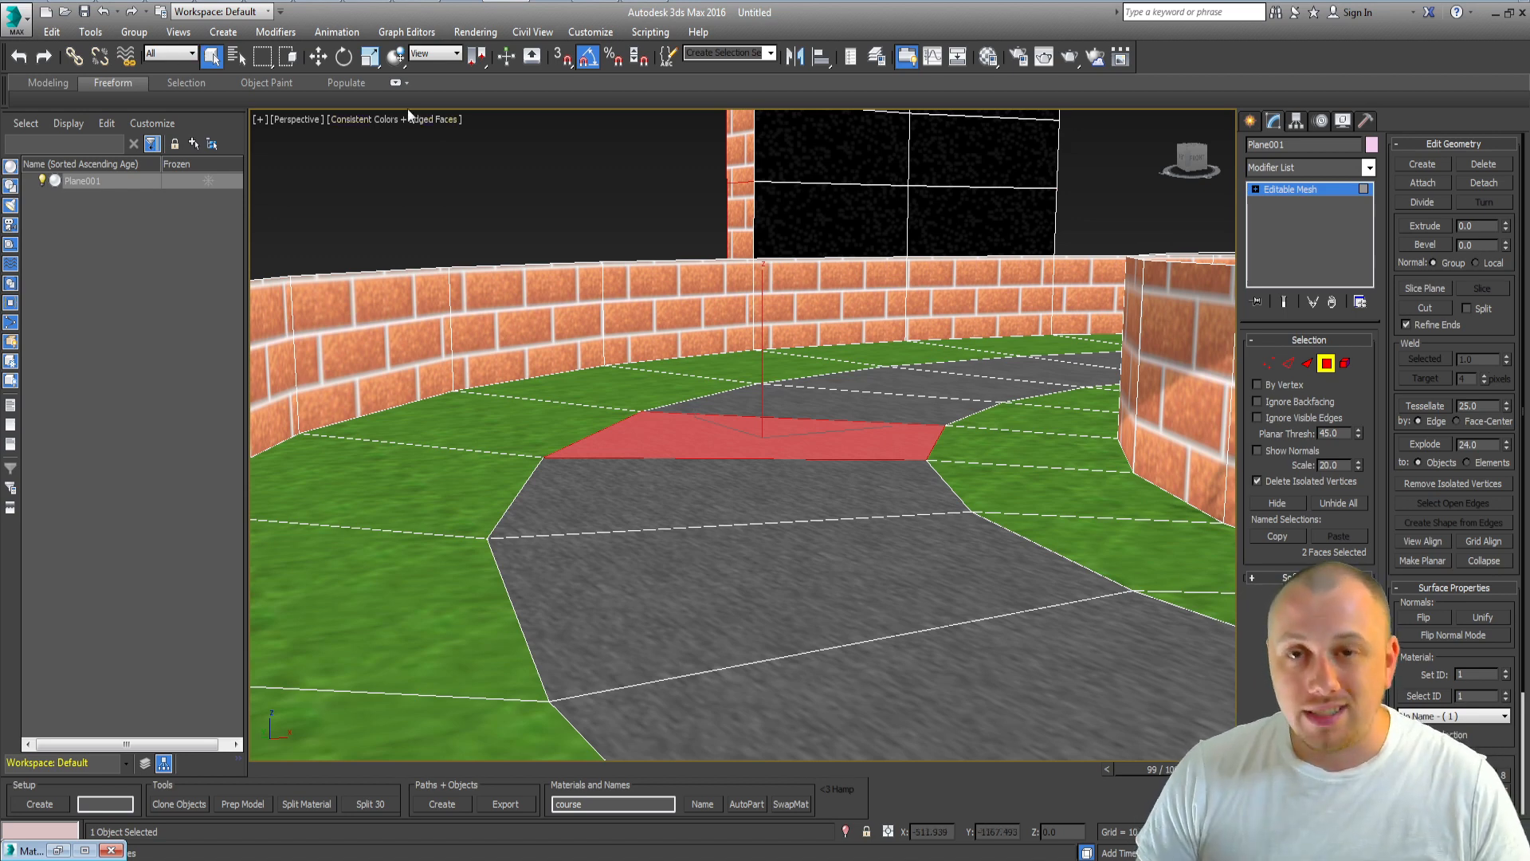
left_click(530, 268)
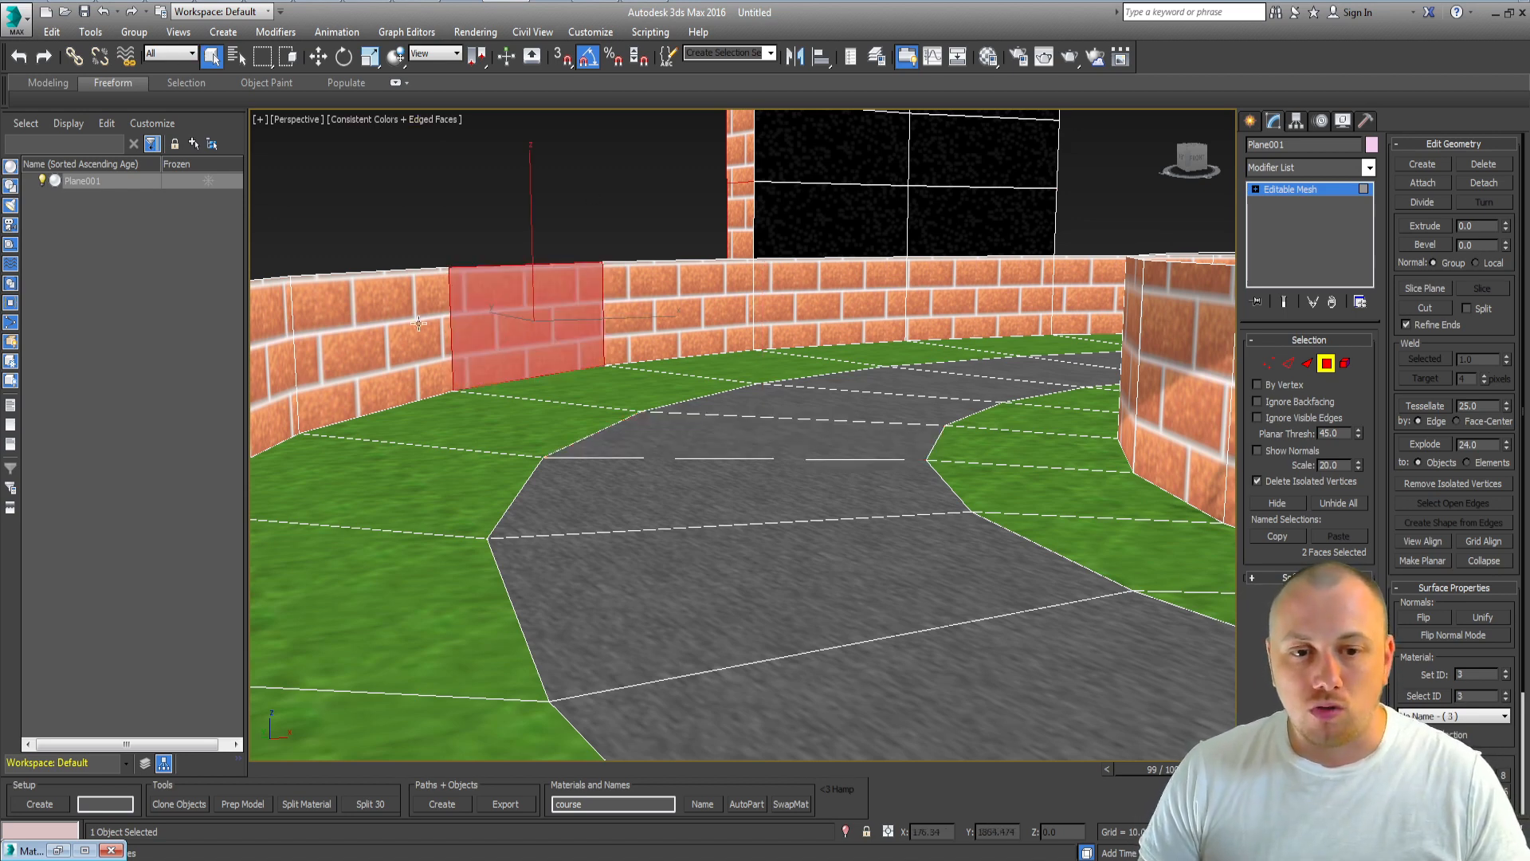
Step: Apply a Box UVW Map to the wall section, fit it, and set its U and V tiling to 15
left_click(1307, 164)
left_click(1293, 441)
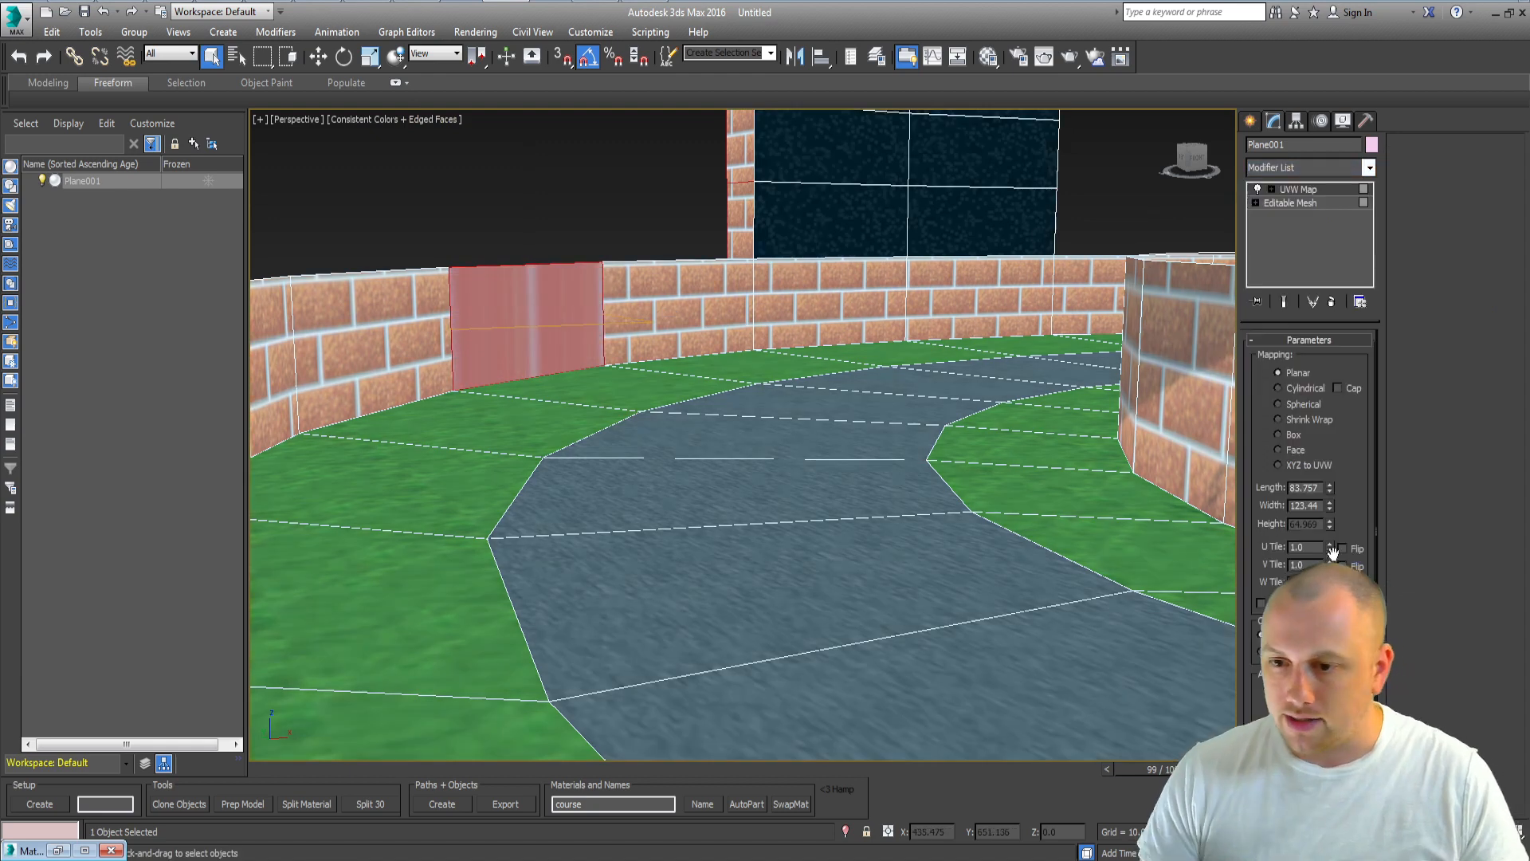
left_click(1291, 436)
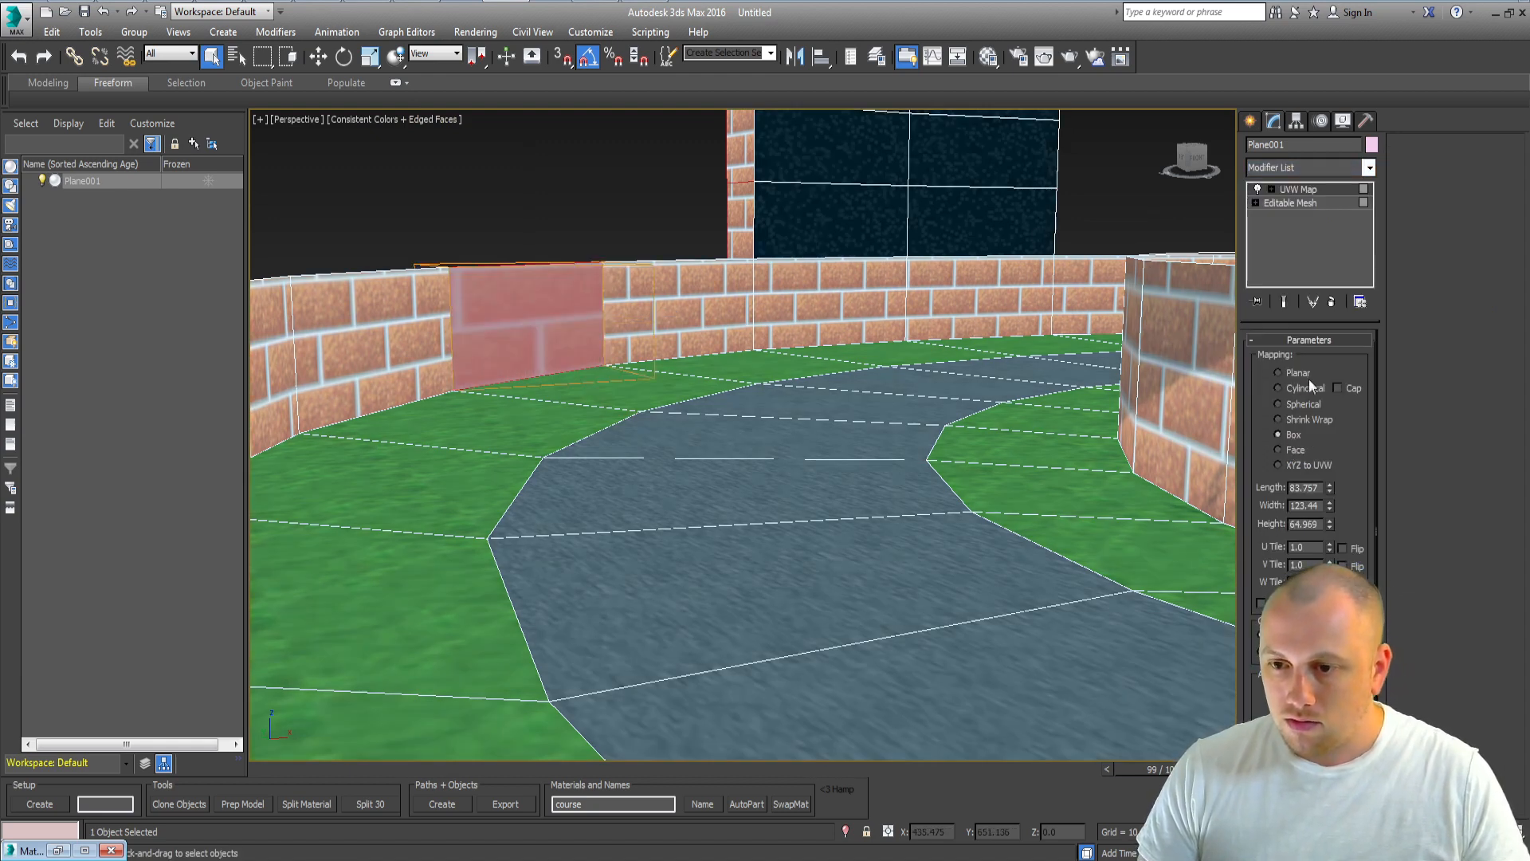
left_click(1279, 372)
left_click(1339, 739)
left_click(554, 328)
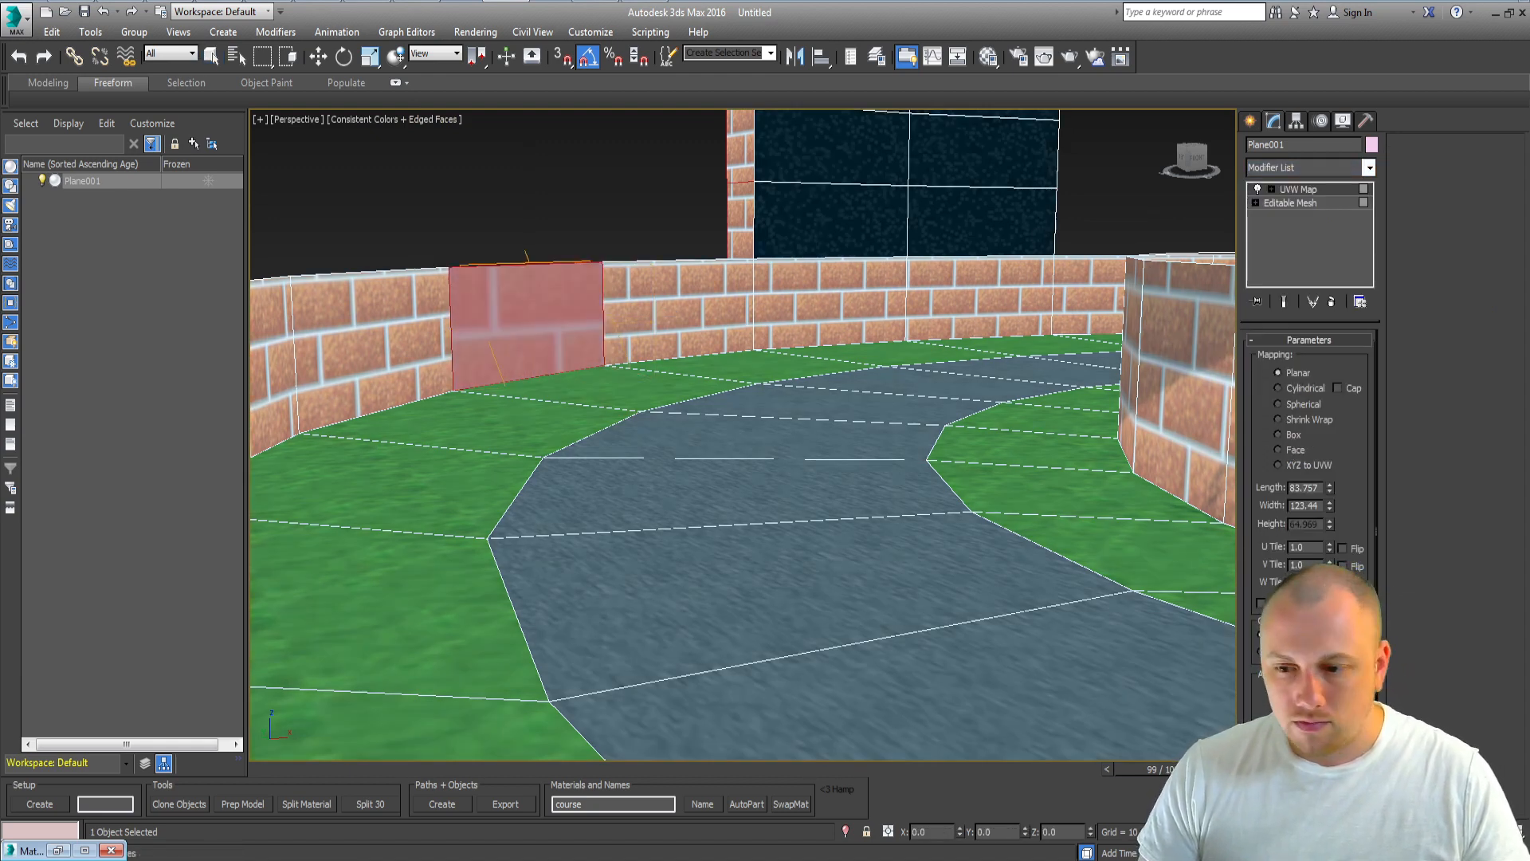
left_click(1281, 722)
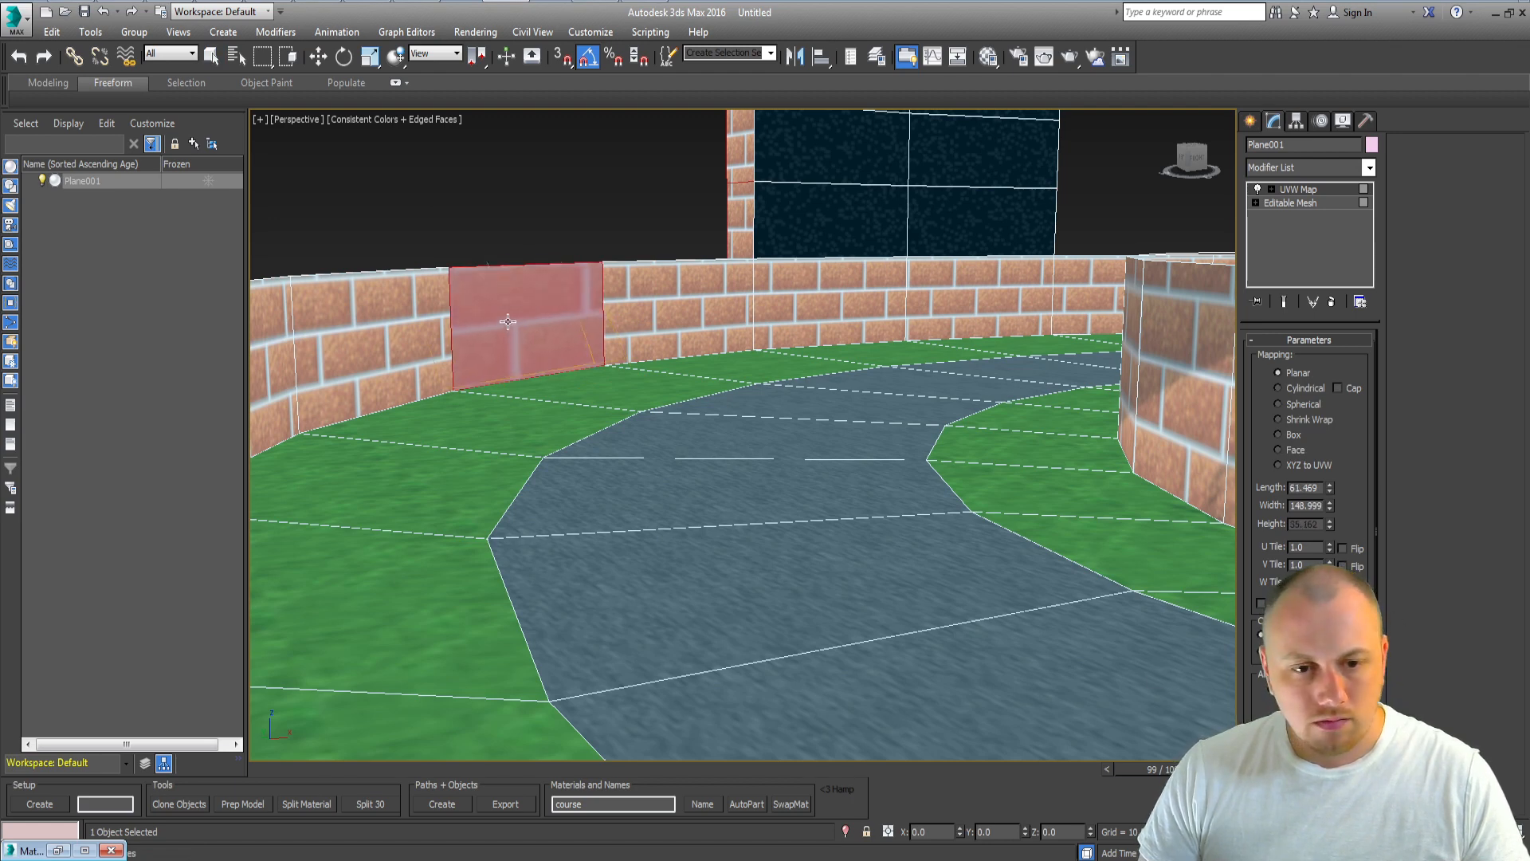
left_click(1280, 435)
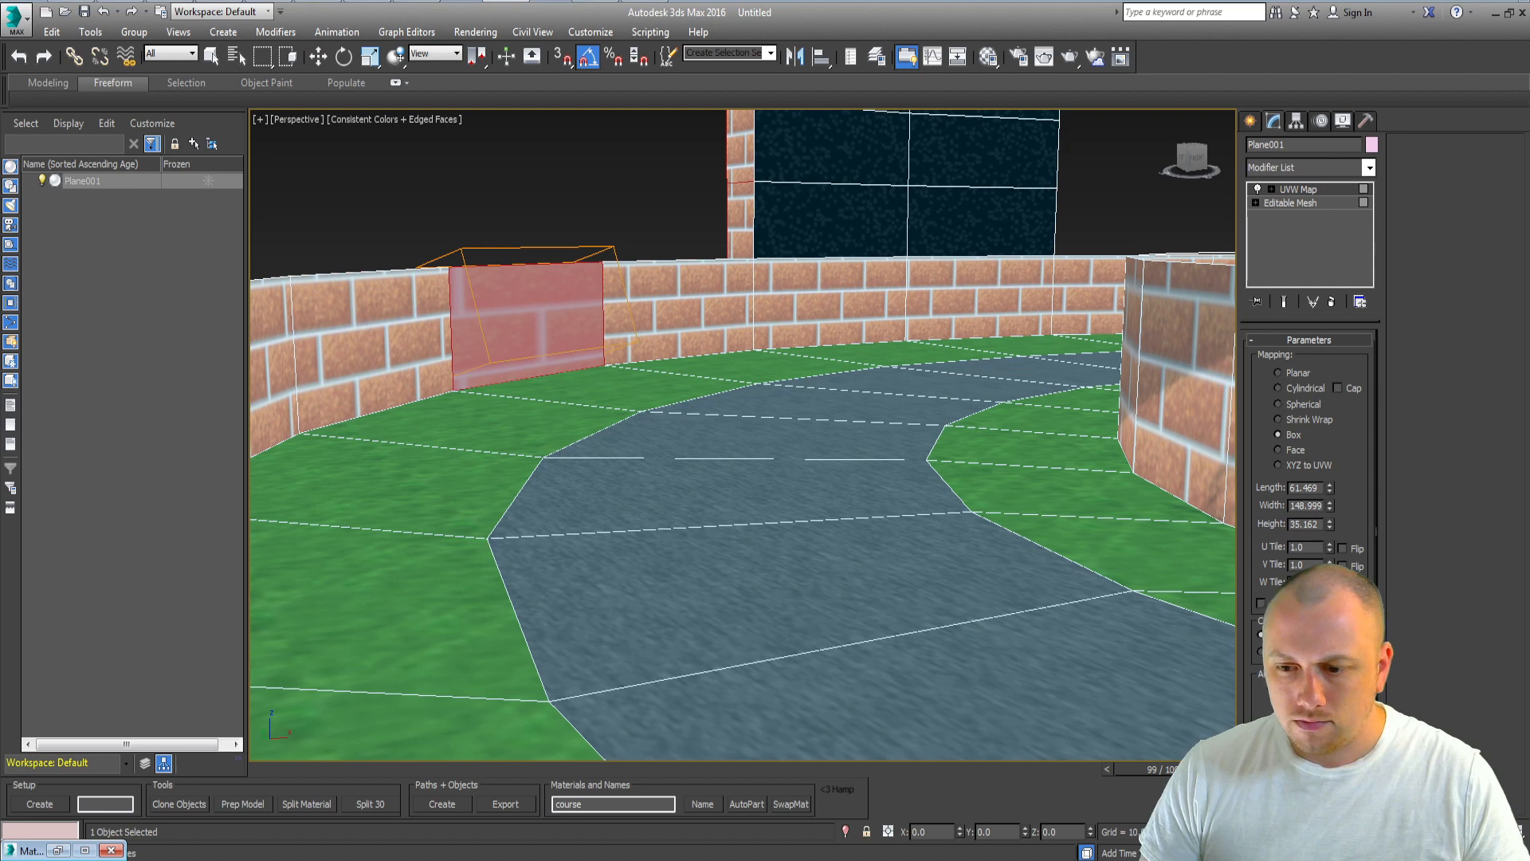
left_click(1272, 707)
left_click(1338, 727)
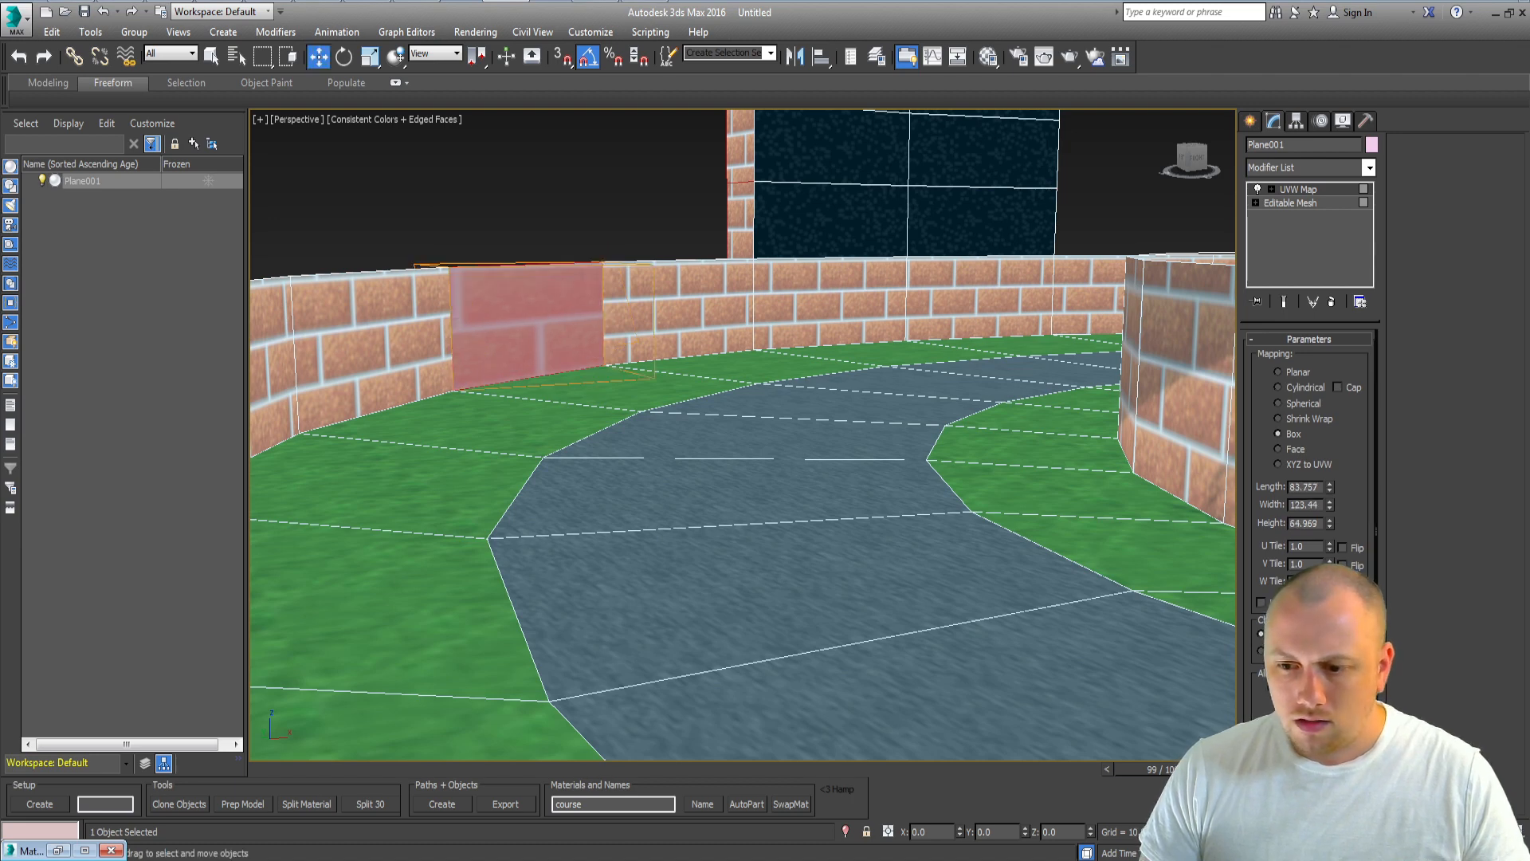
left_click(1339, 727)
left_click_drag(545, 334, 536, 343)
left_click(1275, 709)
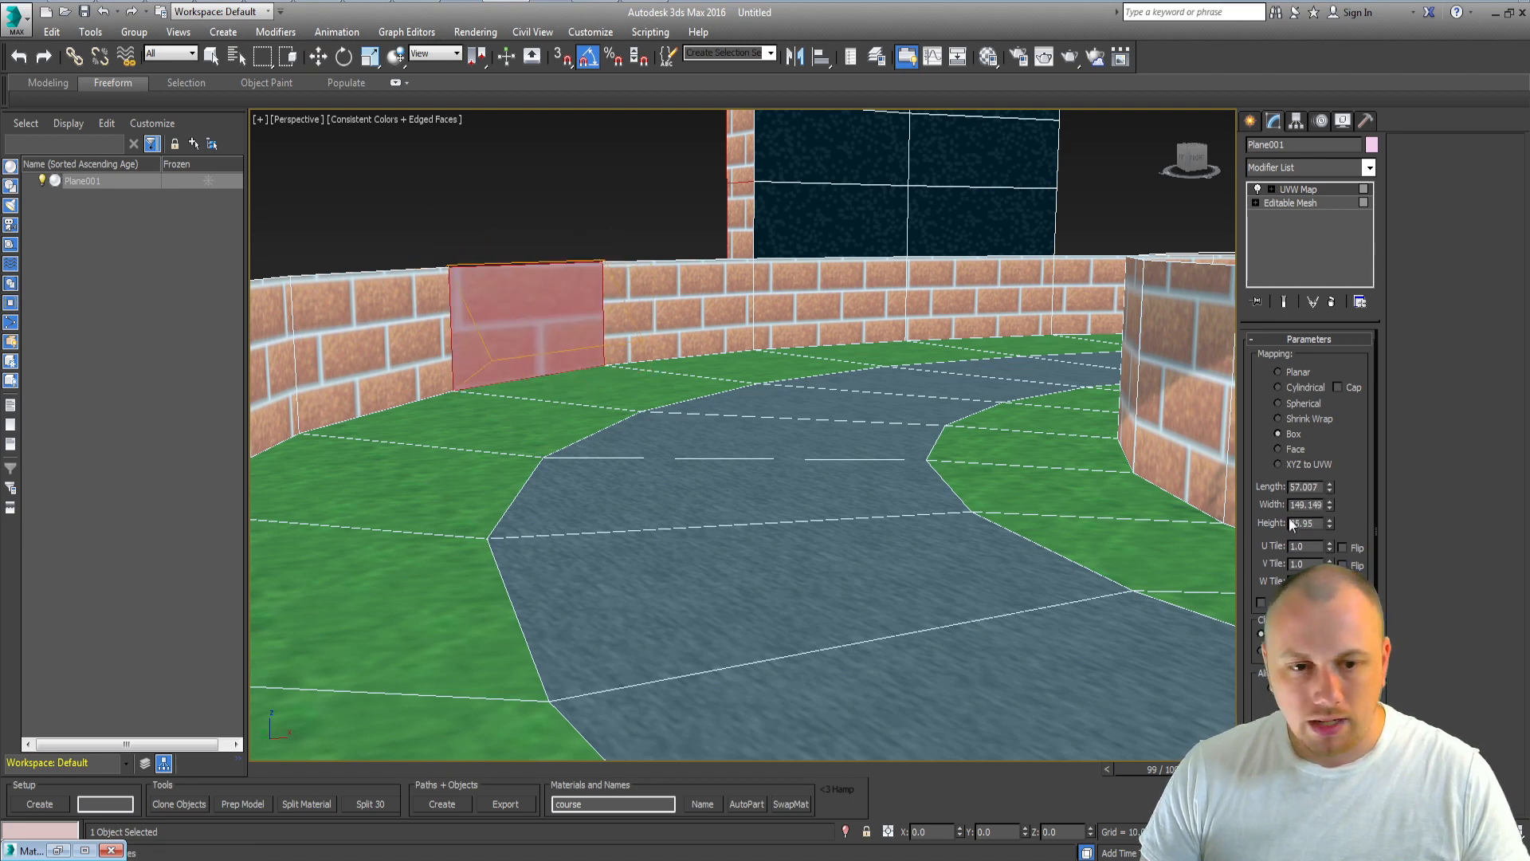
type("15")
key("Return")
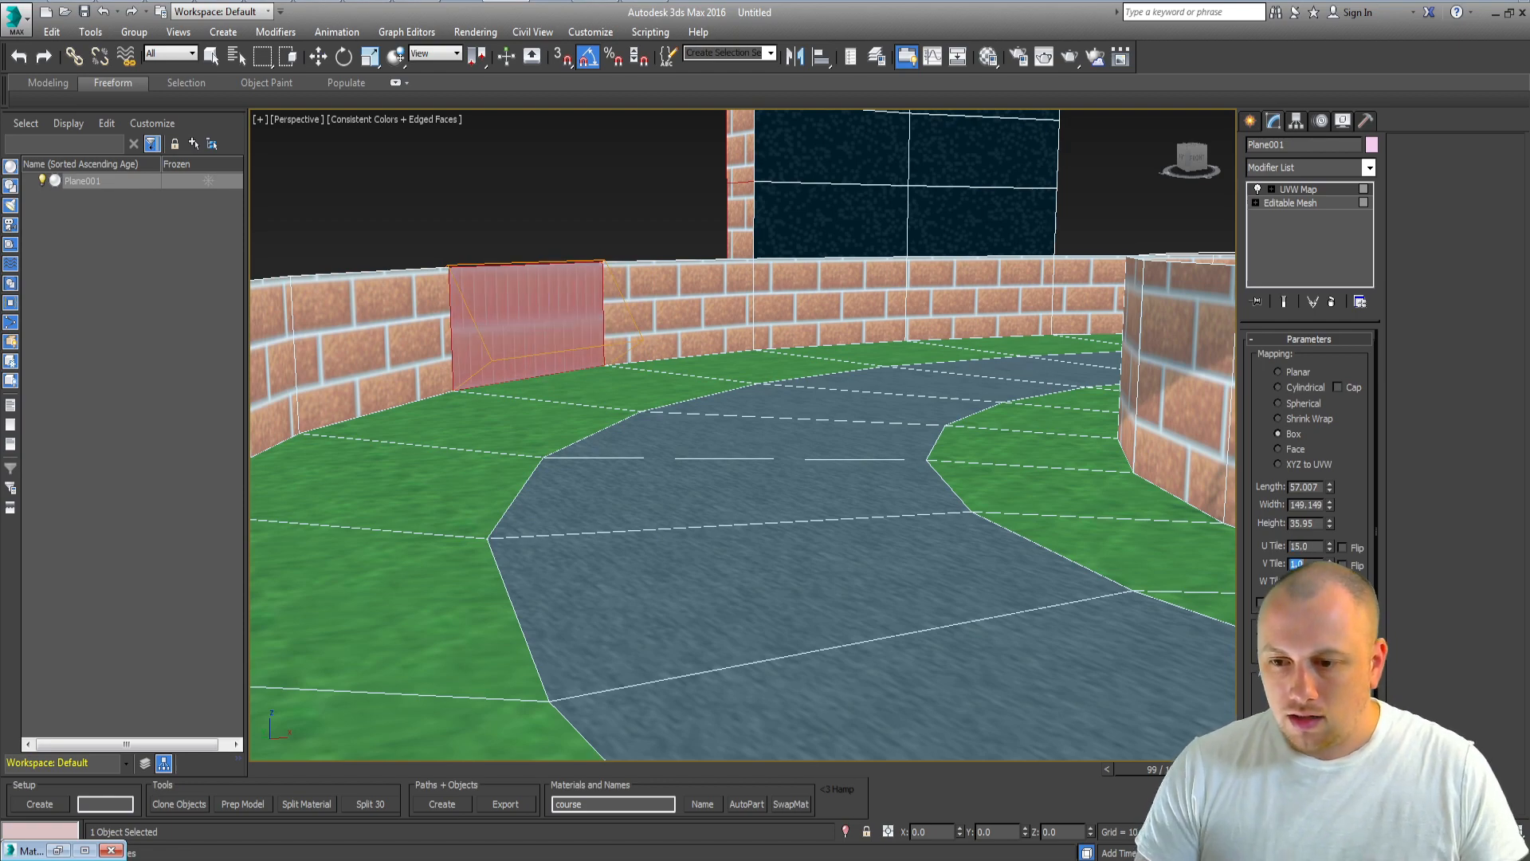
type("15")
key("Return")
Step: Delete the UVW Map modifier from the wall section
scroll(594, 473, "up", 5)
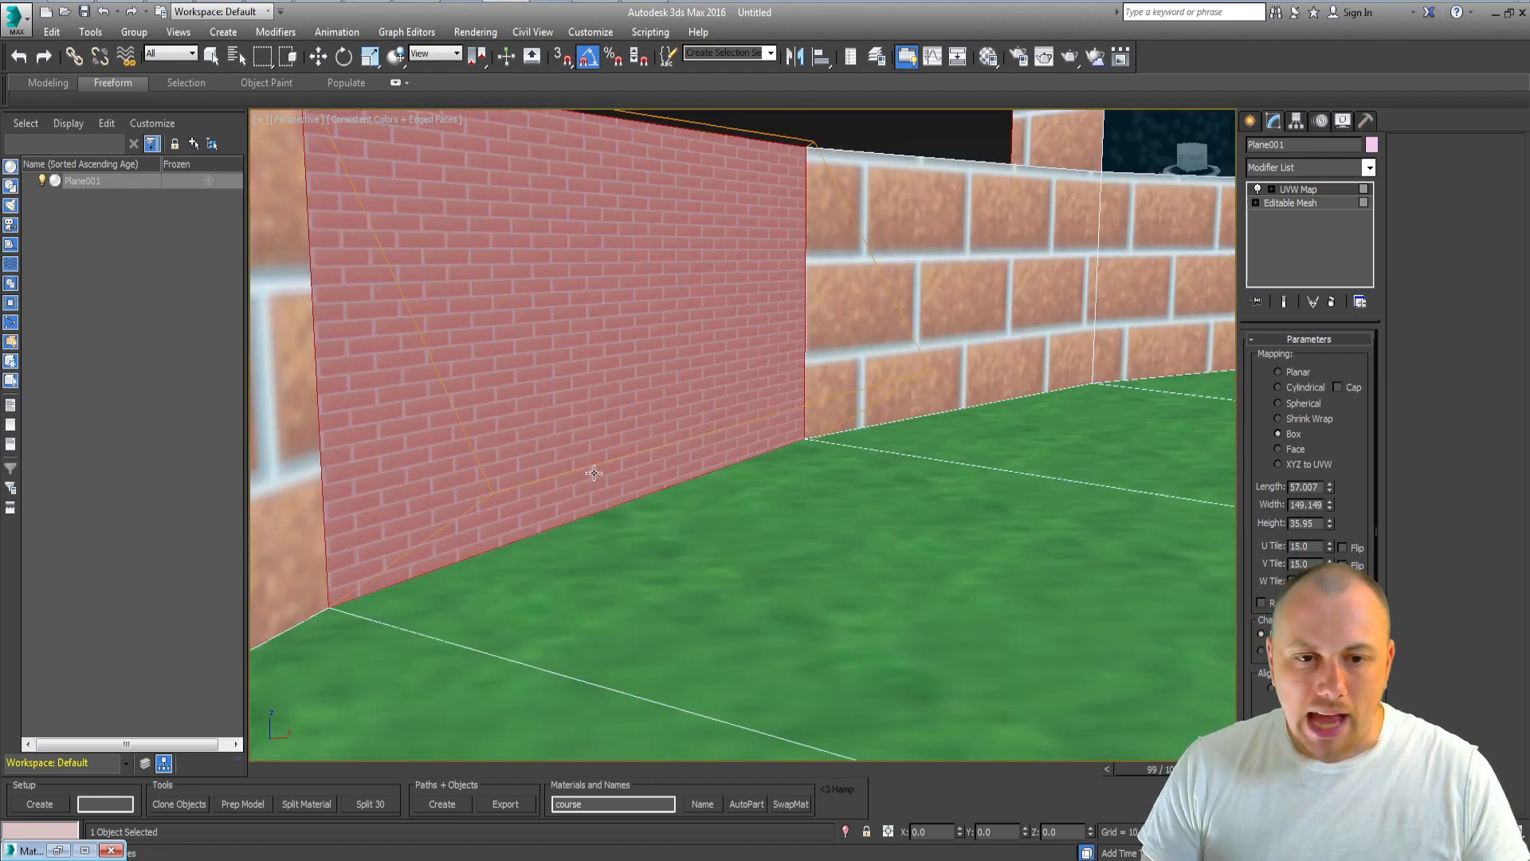
scroll(729, 341, "down", 5)
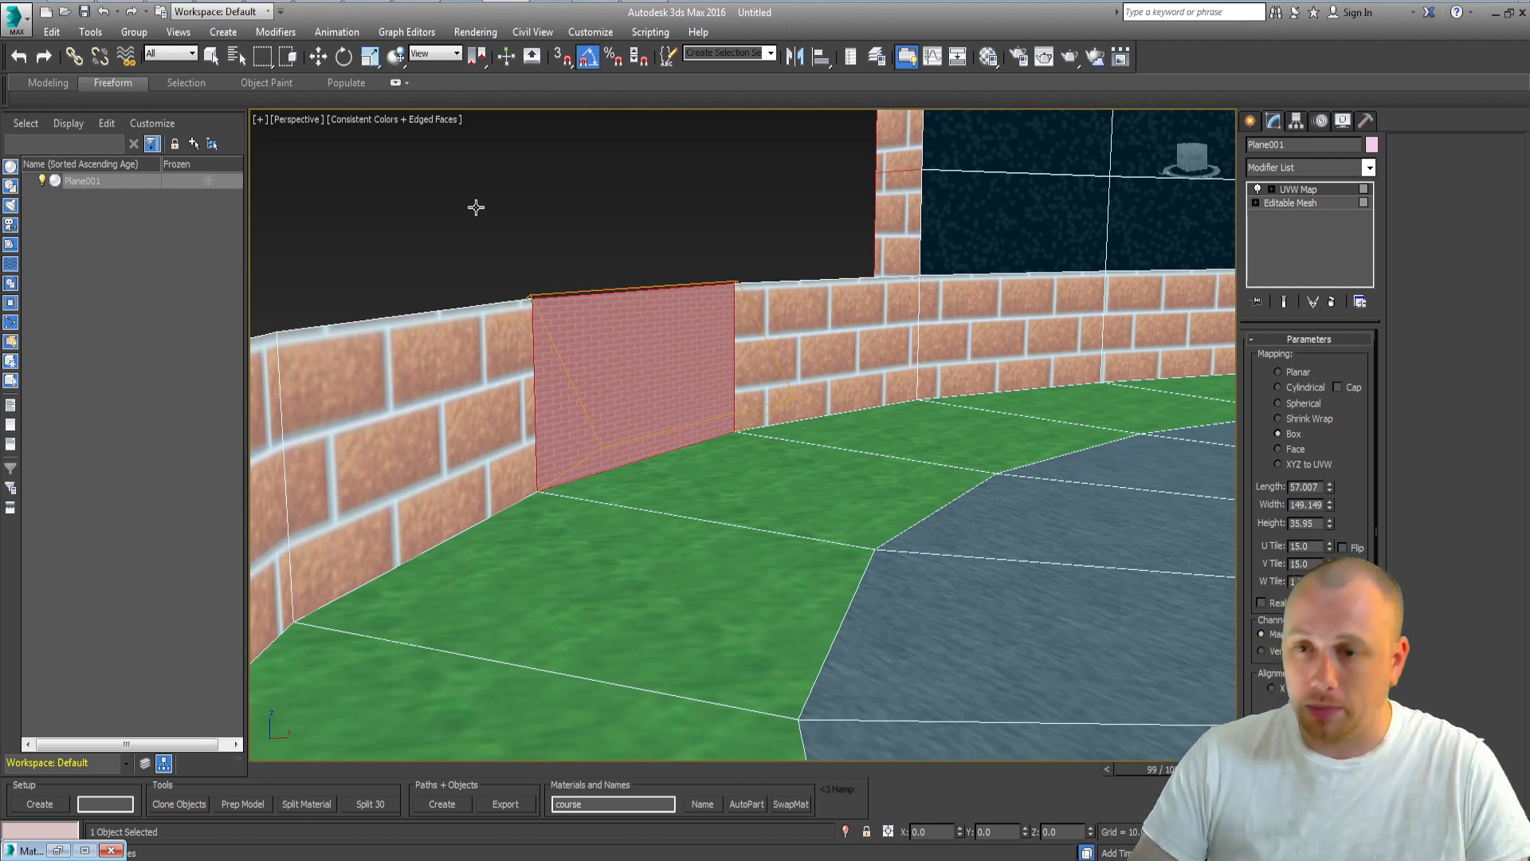
right_click(1327, 172)
right_click(1315, 190)
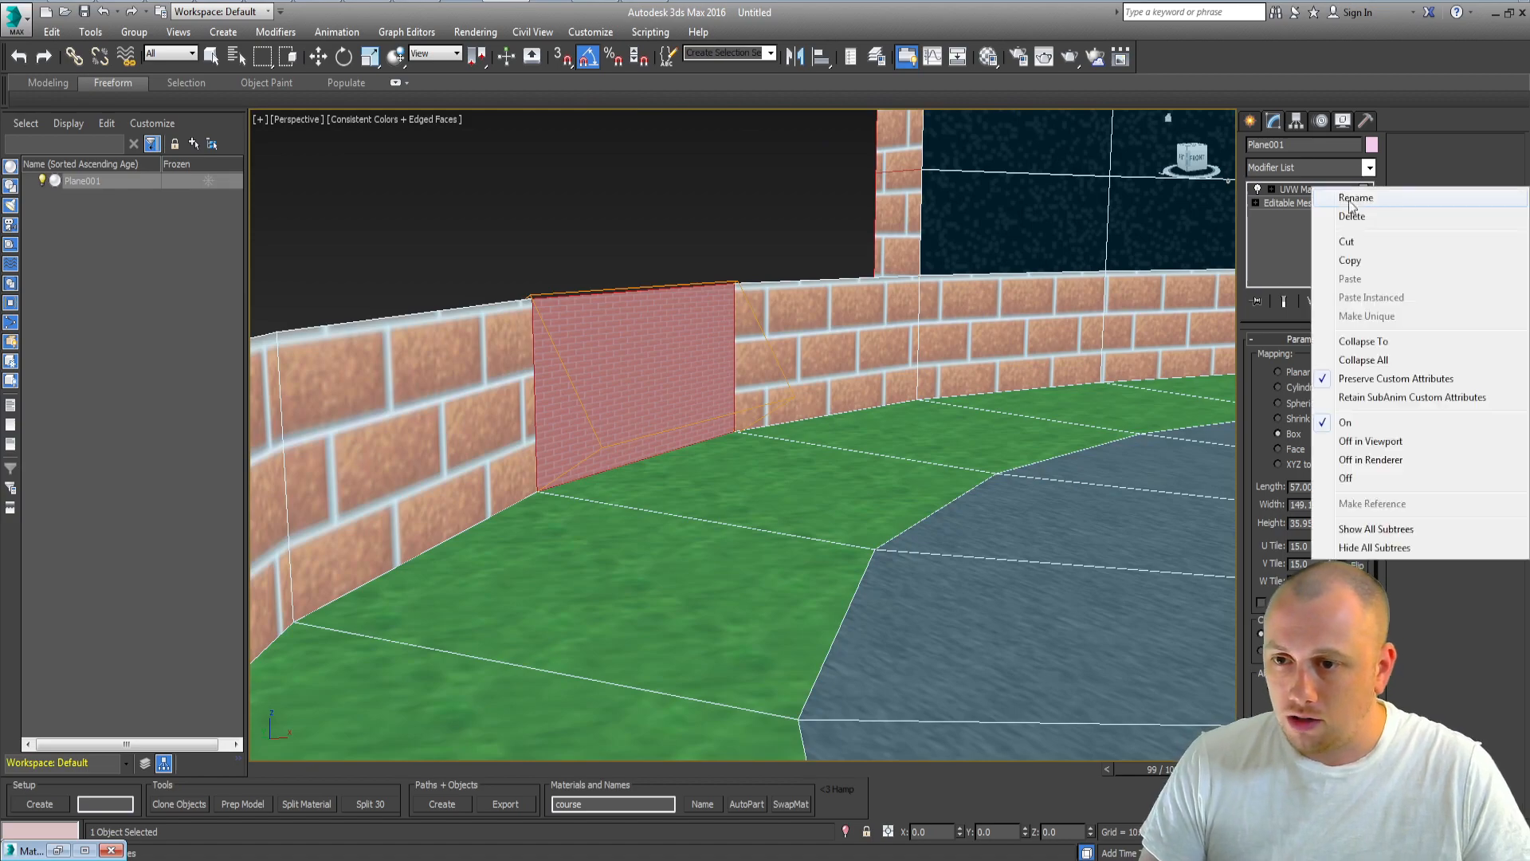
left_click(1352, 216)
Step: Select the vertices around the right-hand curve of the track and give them a grey vertex color
middle_click_drag(989, 414, 878, 420)
scroll(873, 419, "down", 3)
left_click(609, 239)
key("q")
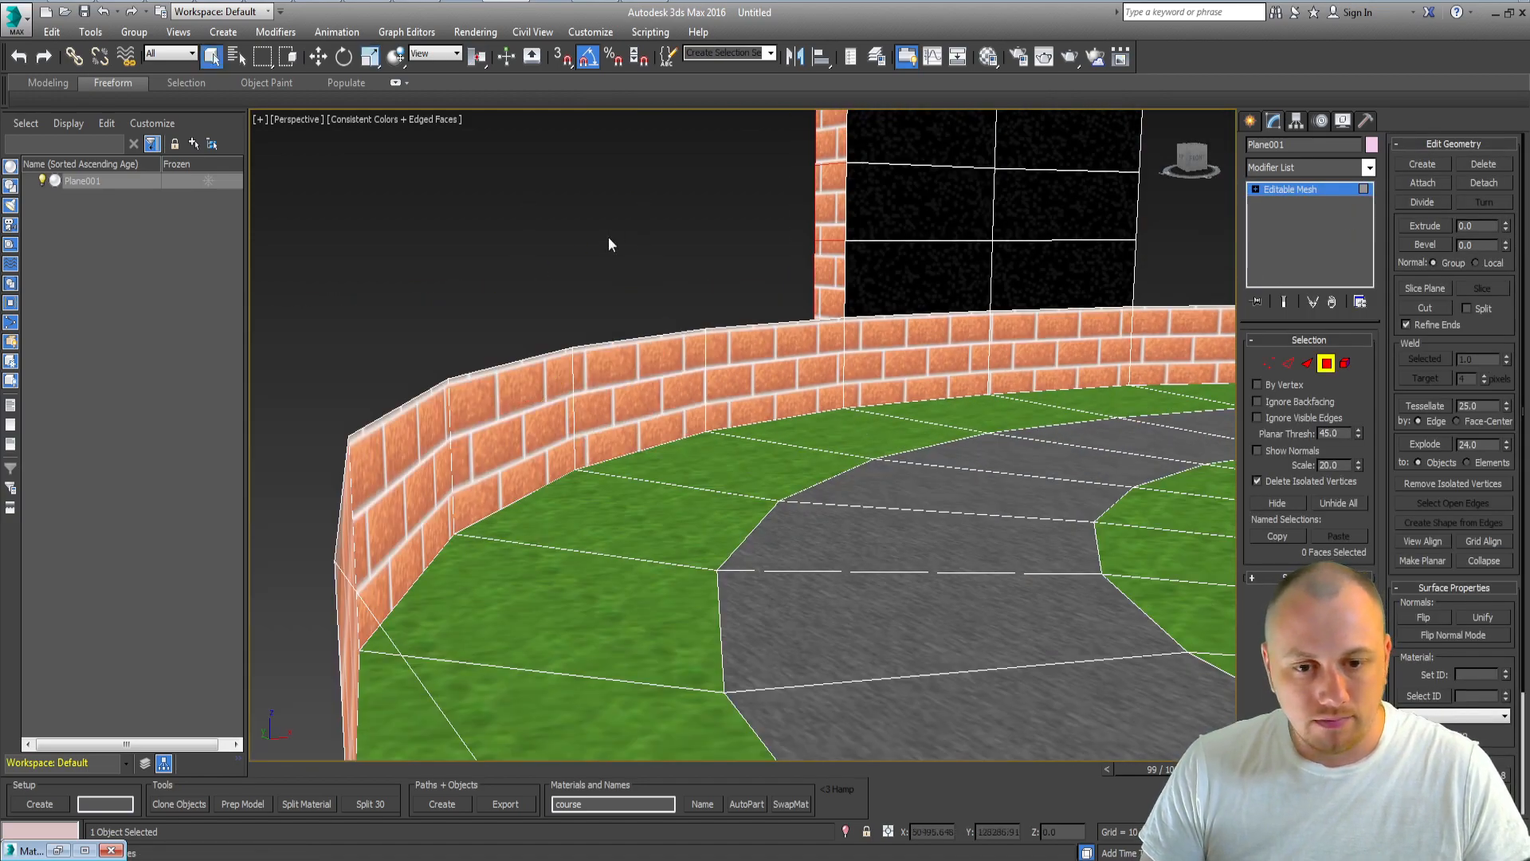
scroll(732, 422, "down", 8)
middle_click_drag(732, 424, 1168, 569, "alt")
middle_click_drag(896, 566, 810, 413)
scroll(808, 427, "down", 3)
key("1")
key("ctrl+a")
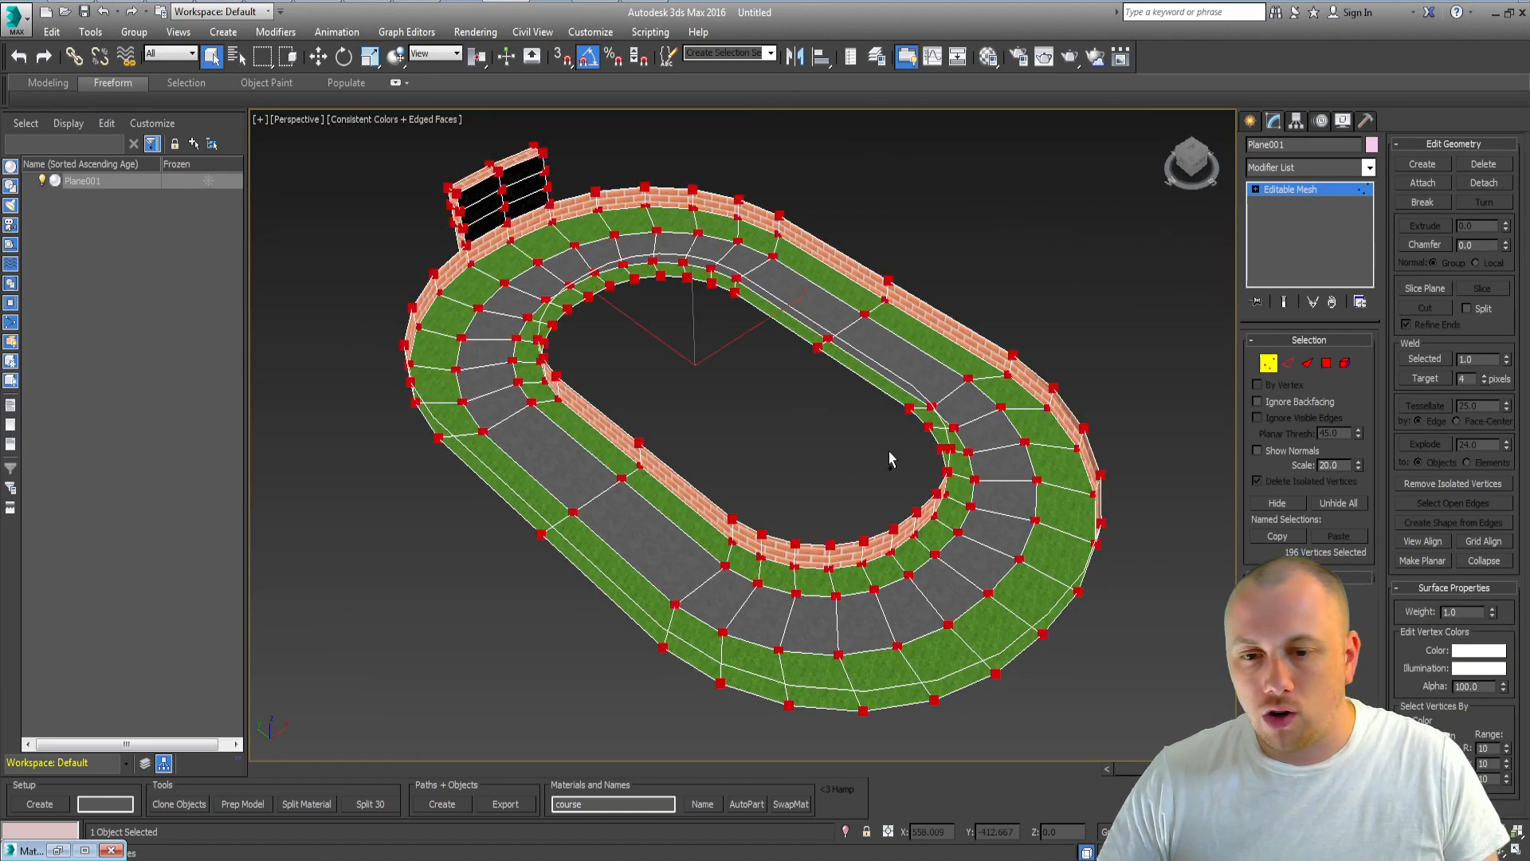
middle_click_drag(888, 453, 787, 516)
left_click_drag(788, 516, 1080, 318)
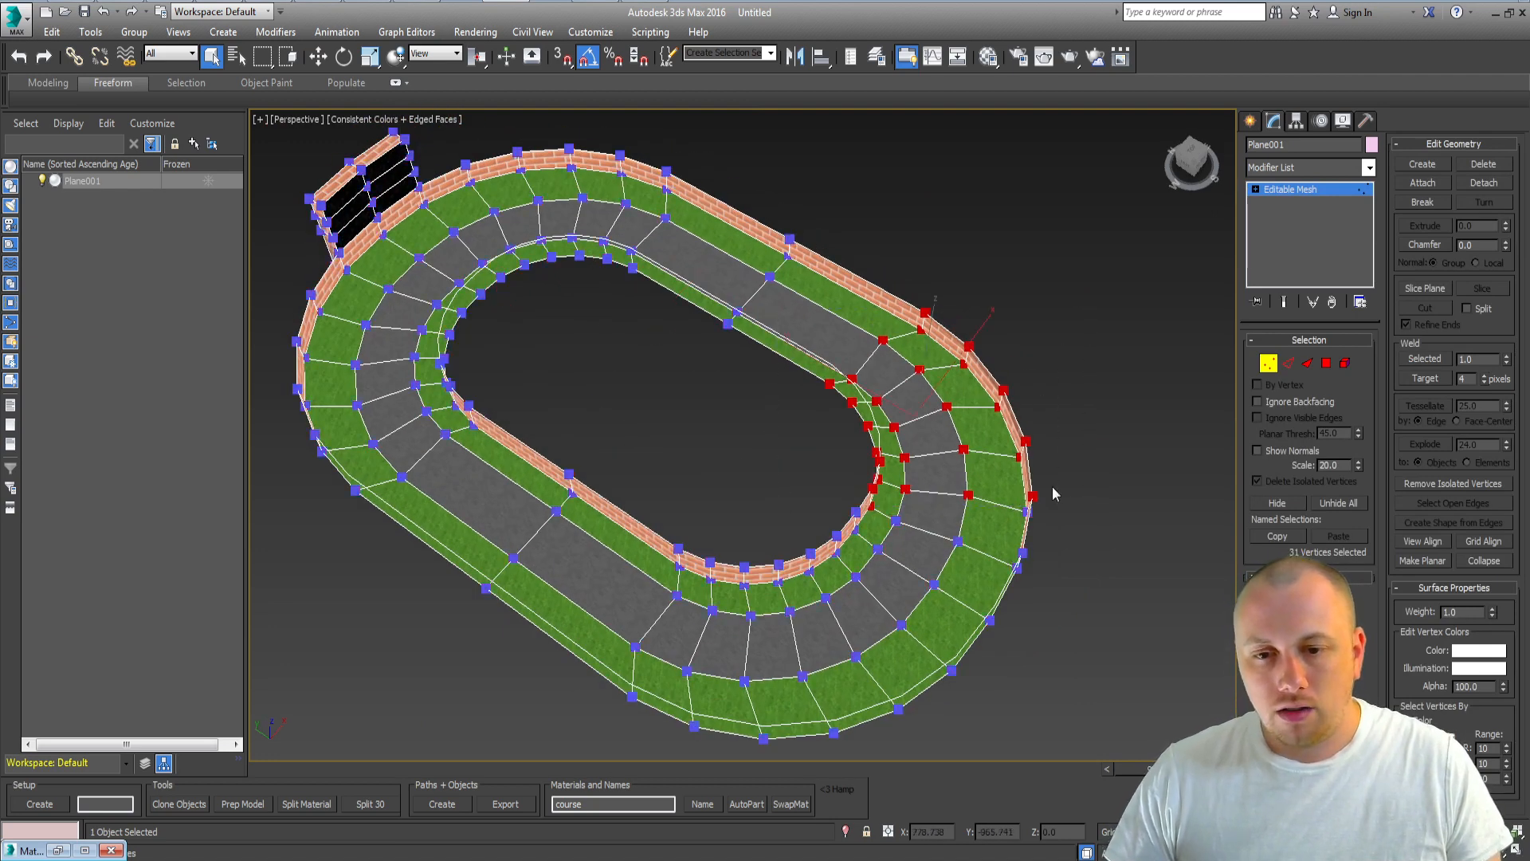
left_click_drag(876, 558, 1068, 483, "ctrl")
middle_click_drag(866, 602, 934, 457)
left_click_drag(890, 599, 1097, 462, "ctrl")
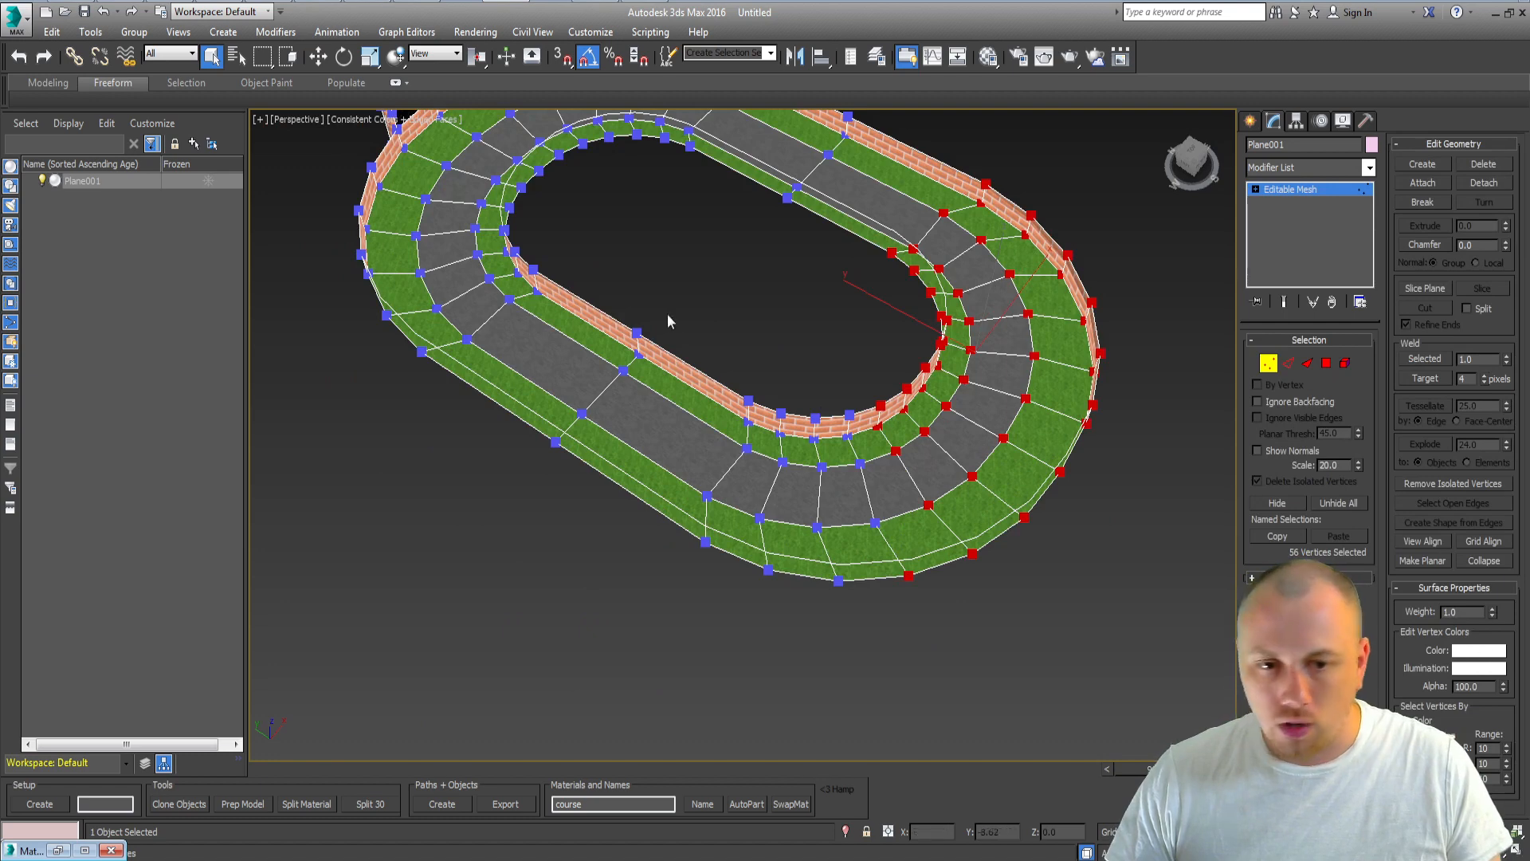
left_click(1502, 652)
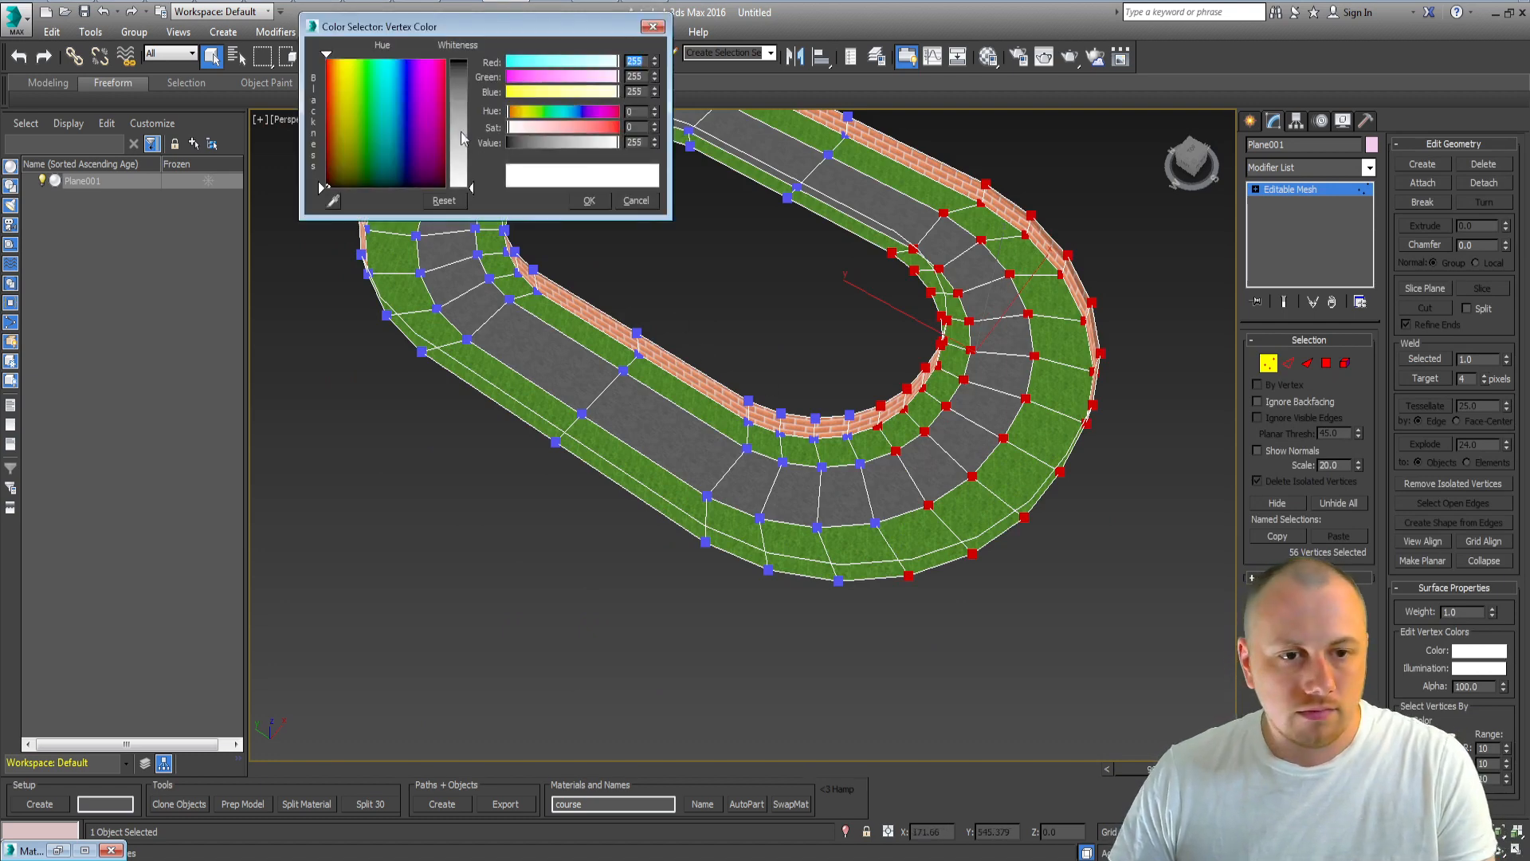
left_click(462, 137)
left_click(589, 200)
Step: Open the track's Object Properties to check its vertex color display settings
right_click(653, 378)
left_click(677, 491)
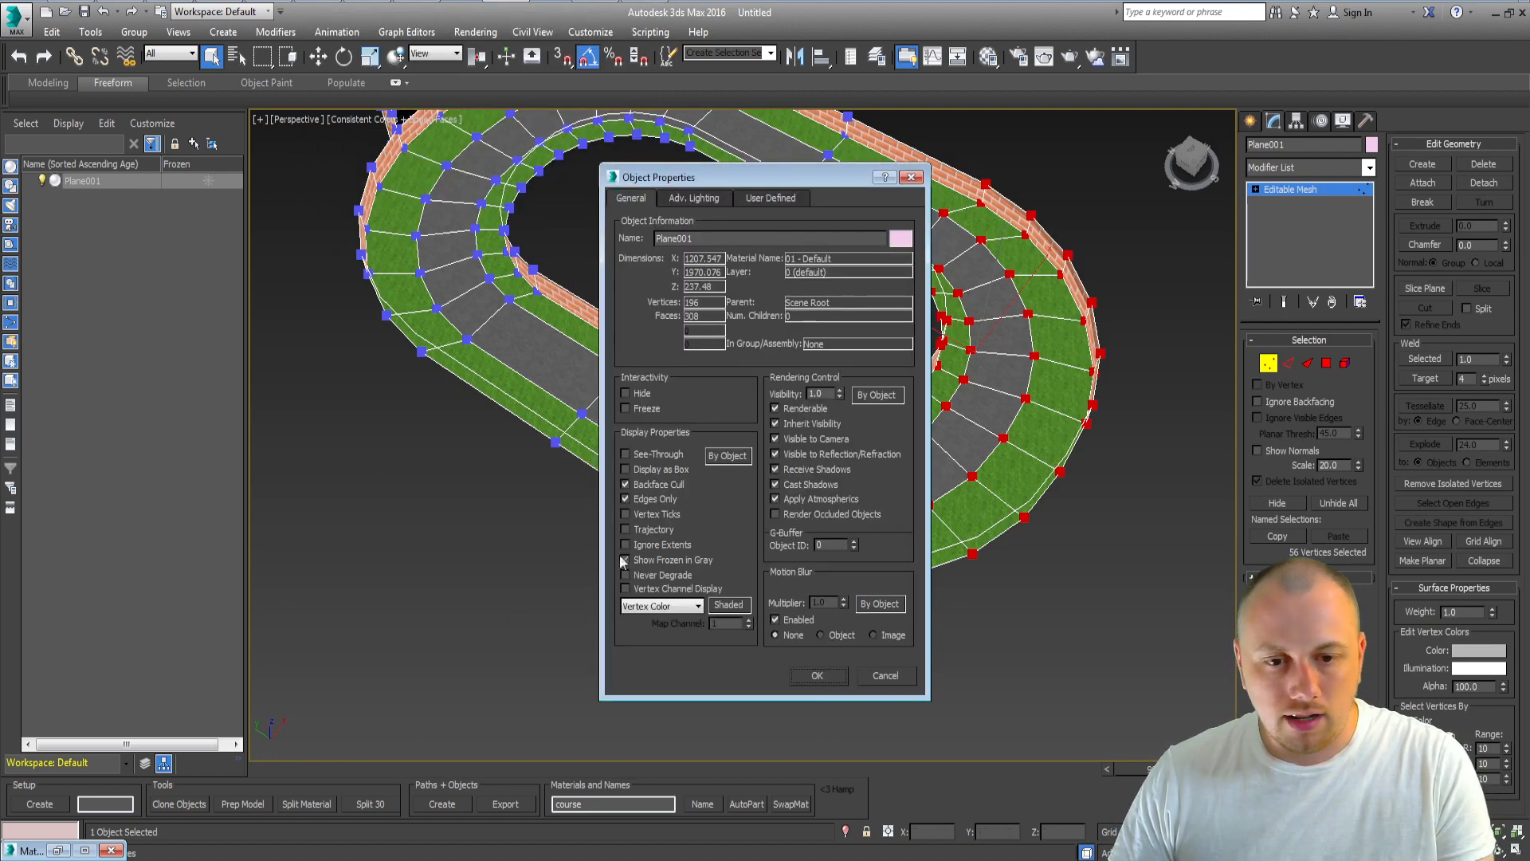
left_click(814, 677)
Step: Select vertices along the lower straight by the inner wall and set their vertex color to grey 144
middle_click_drag(810, 682, 811, 747, "alt")
left_click_drag(630, 727, 797, 475)
left_click_drag(777, 634, 824, 635, "alt")
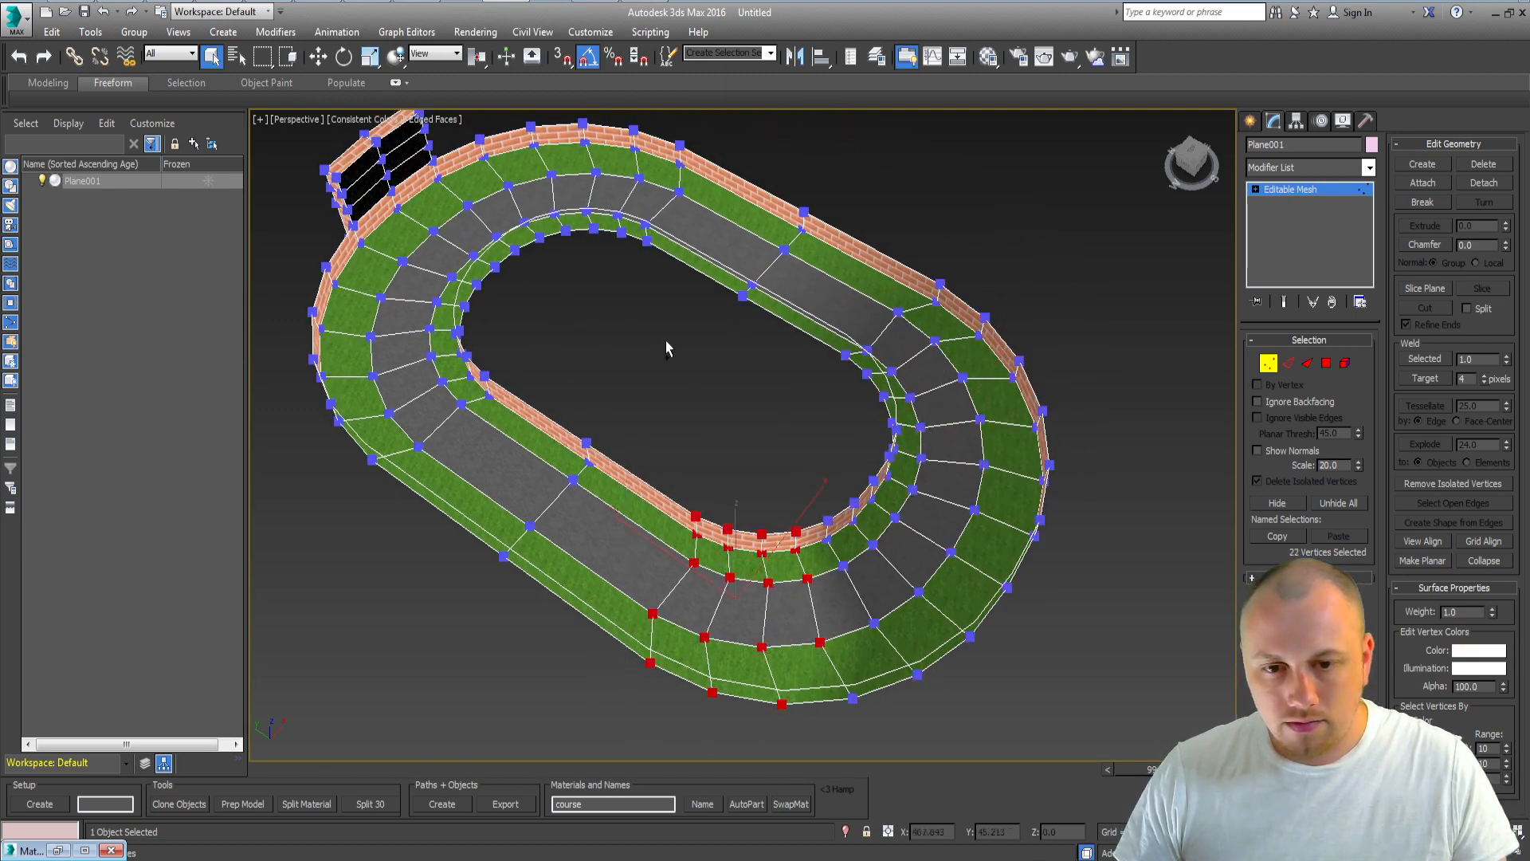
left_click_drag(673, 332, 830, 196, "ctrl")
left_click_drag(674, 211, 701, 184, "alt")
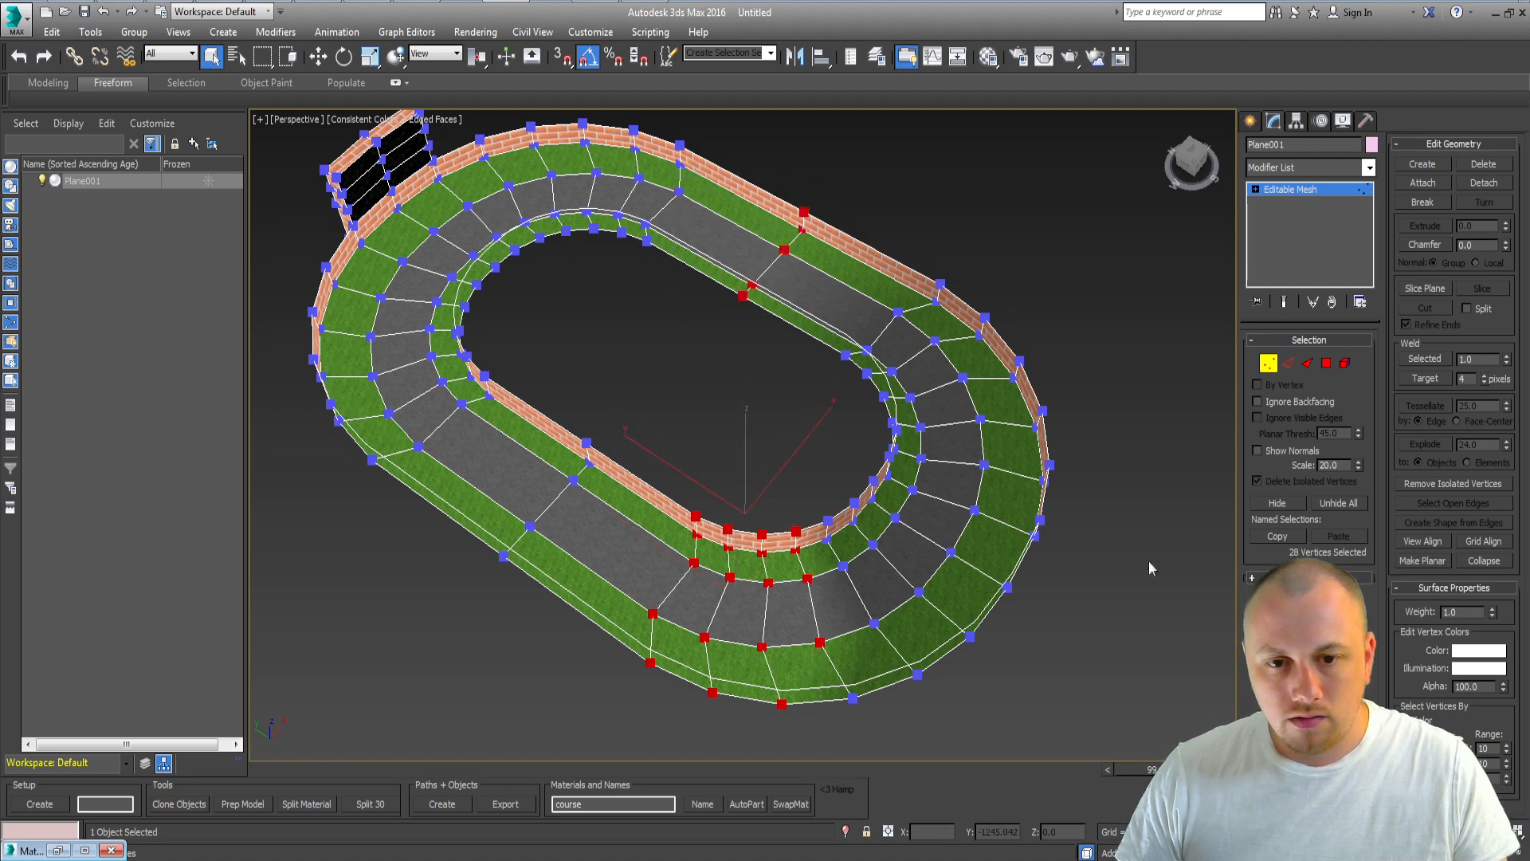
left_click(1473, 652)
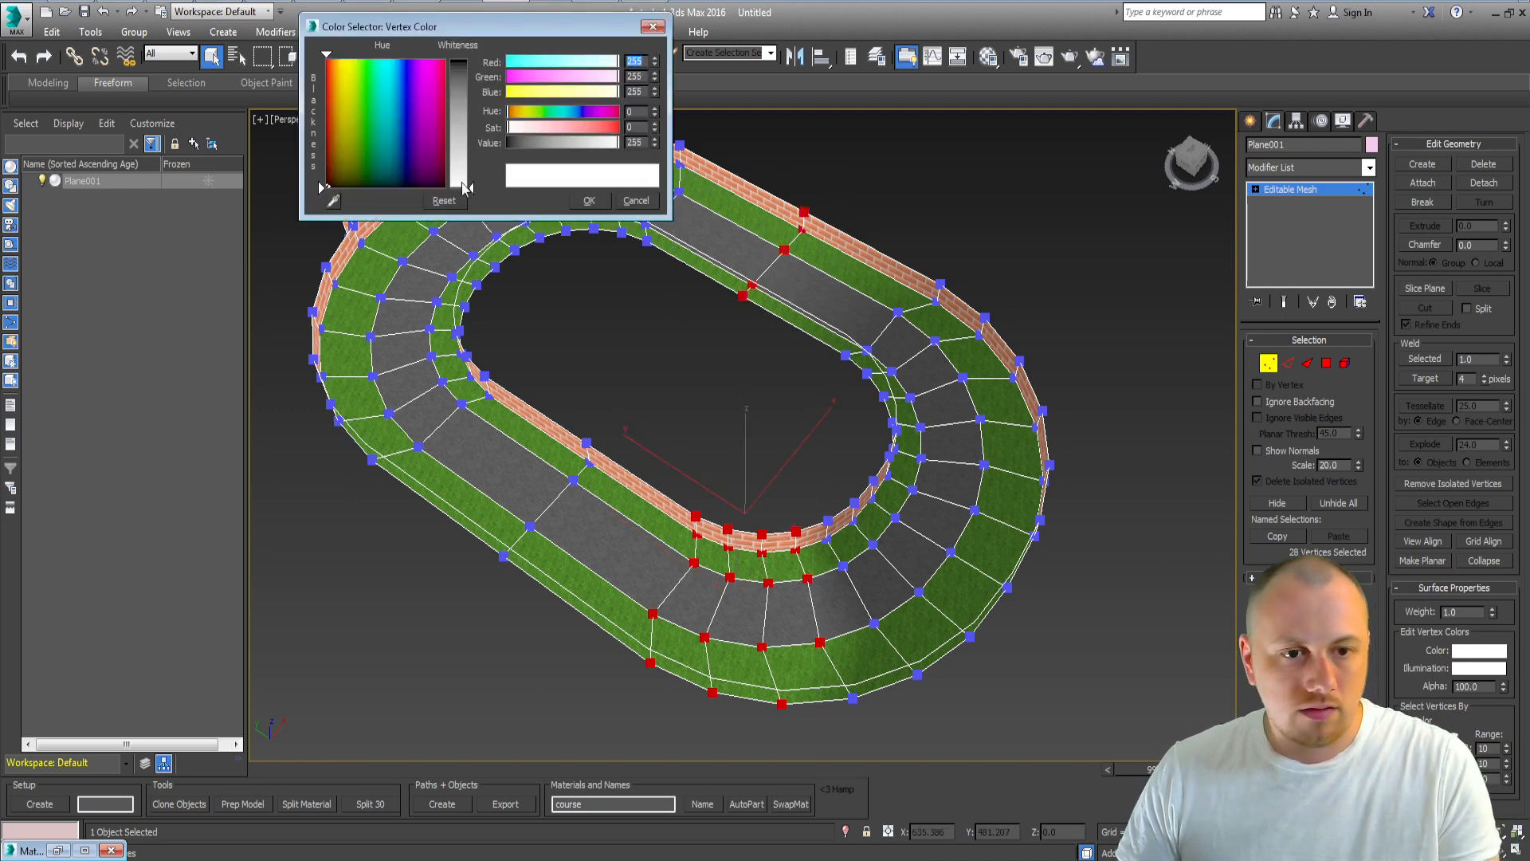
left_click_drag(466, 188, 466, 164)
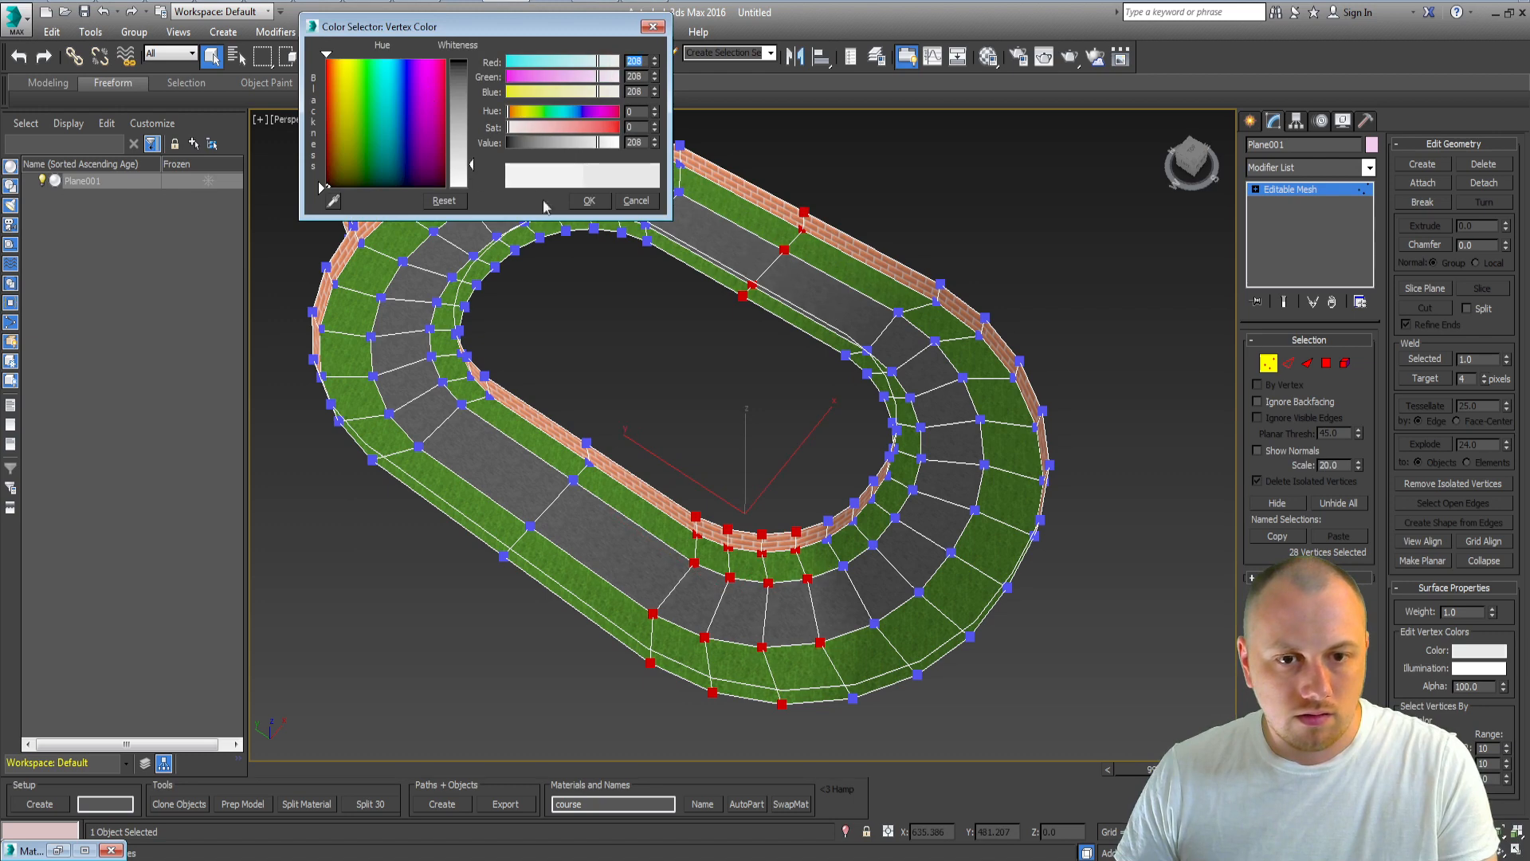
left_click(588, 200)
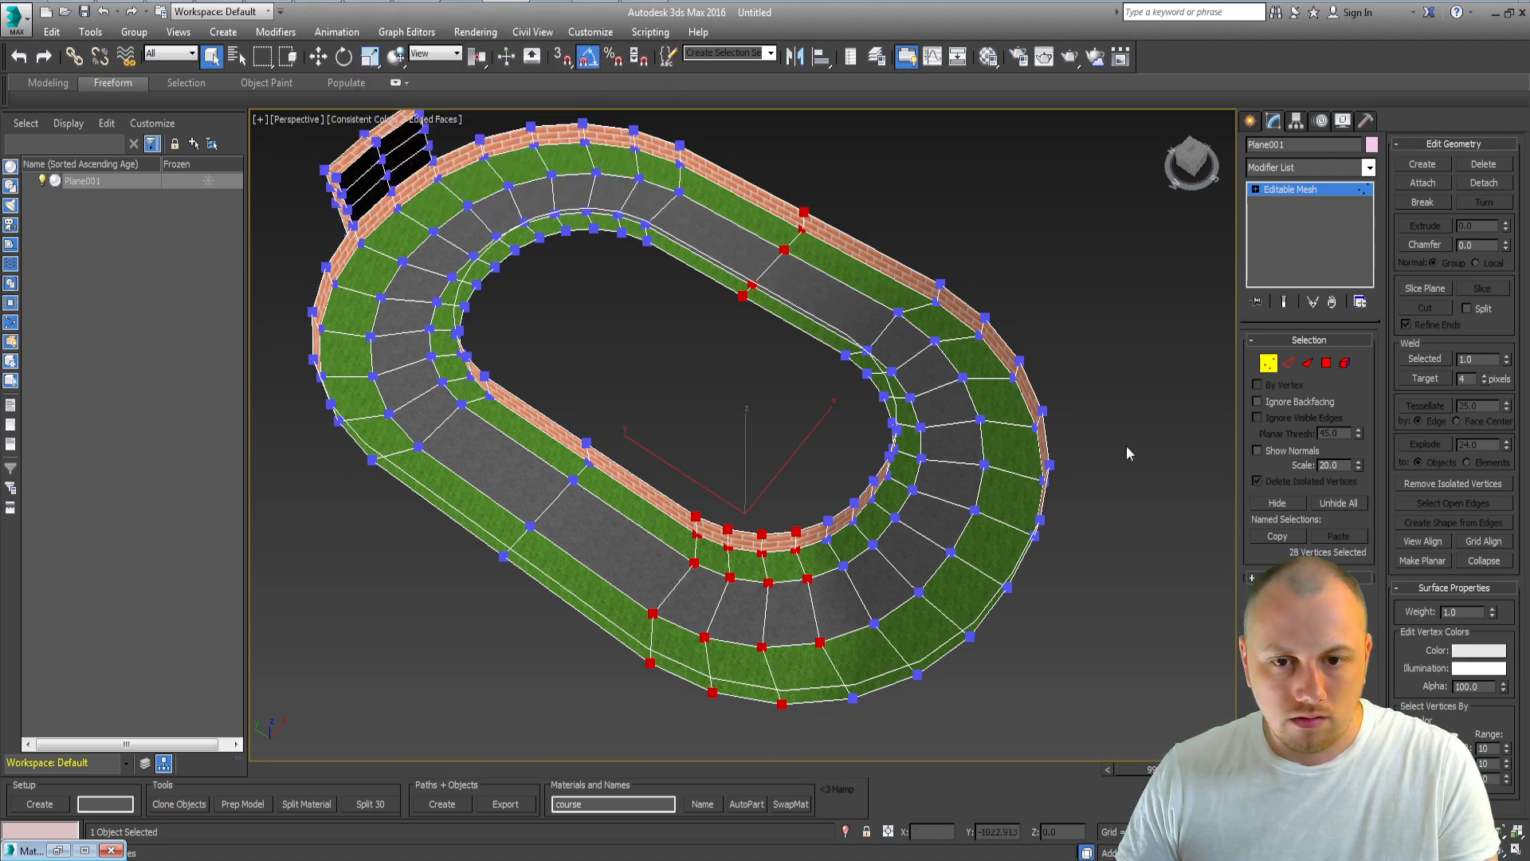
left_click(1496, 654)
left_click_drag(465, 171, 465, 131)
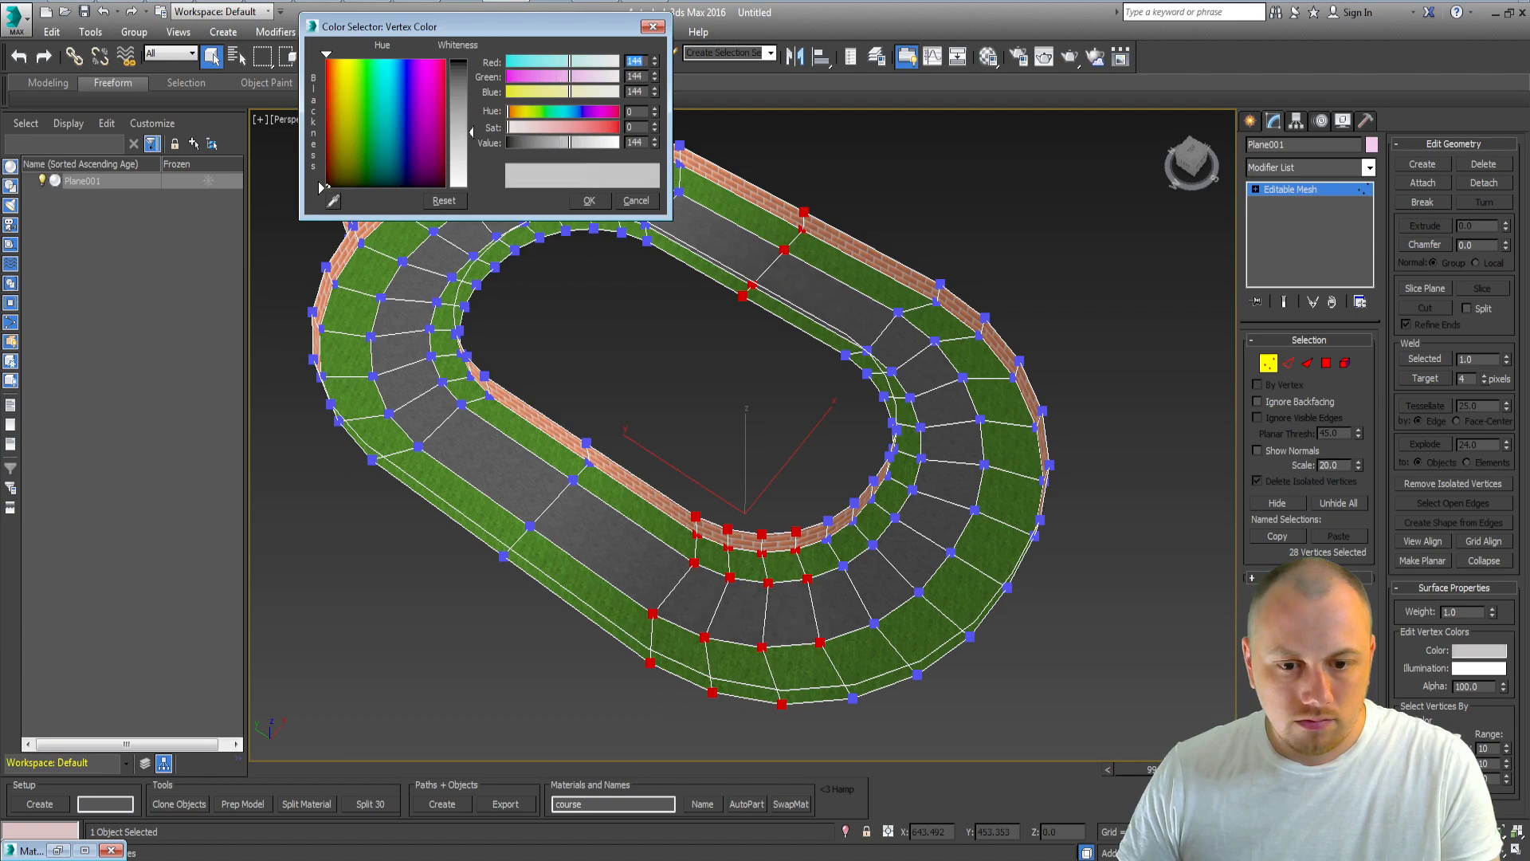
left_click(599, 199)
Step: Switch to face level and turn off edged faces in the viewport to view the vertex-color shading
mouse_move(821, 450)
middle_mouse_down()
mouse_move(863, 489)
mouse_move(719, 453)
mouse_move(840, 434)
mouse_move(810, 508)
mouse_move(656, 490)
mouse_move(639, 617)
mouse_move(949, 579)
mouse_move(796, 456)
mouse_move(696, 456)
mouse_move(1034, 417)
mouse_move(868, 437)
middle_mouse_up()
left_click(797, 516)
key("3")
left_click(430, 118)
left_click(486, 197)
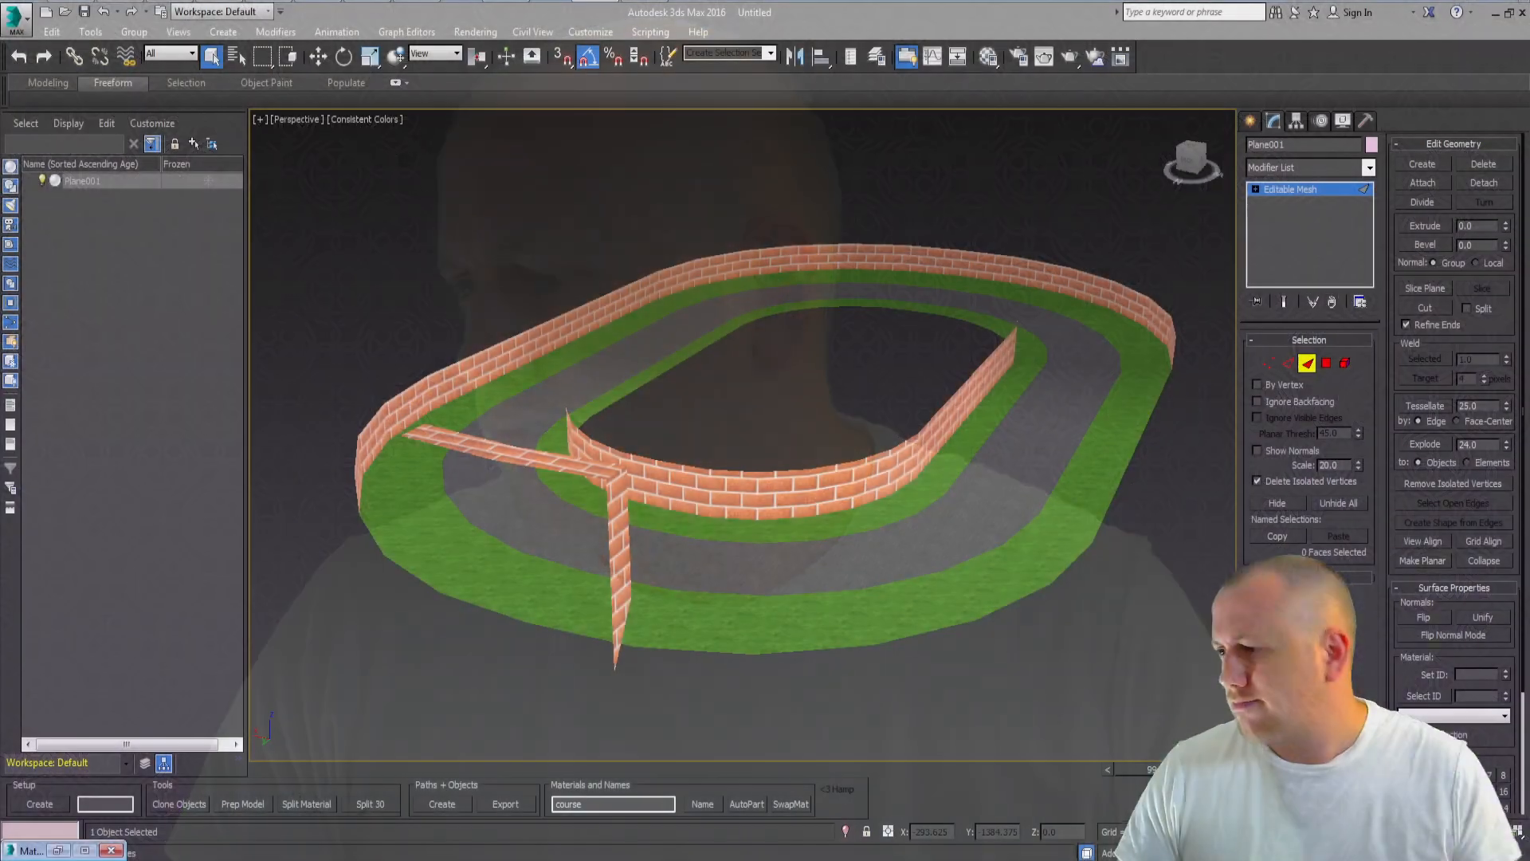
mouse_move(981, 431)
middle_mouse_down("alt")
mouse_move(1049, 417)
mouse_move(887, 430)
mouse_move(1155, 431)
mouse_move(1009, 433)
middle_mouse_up("alt")
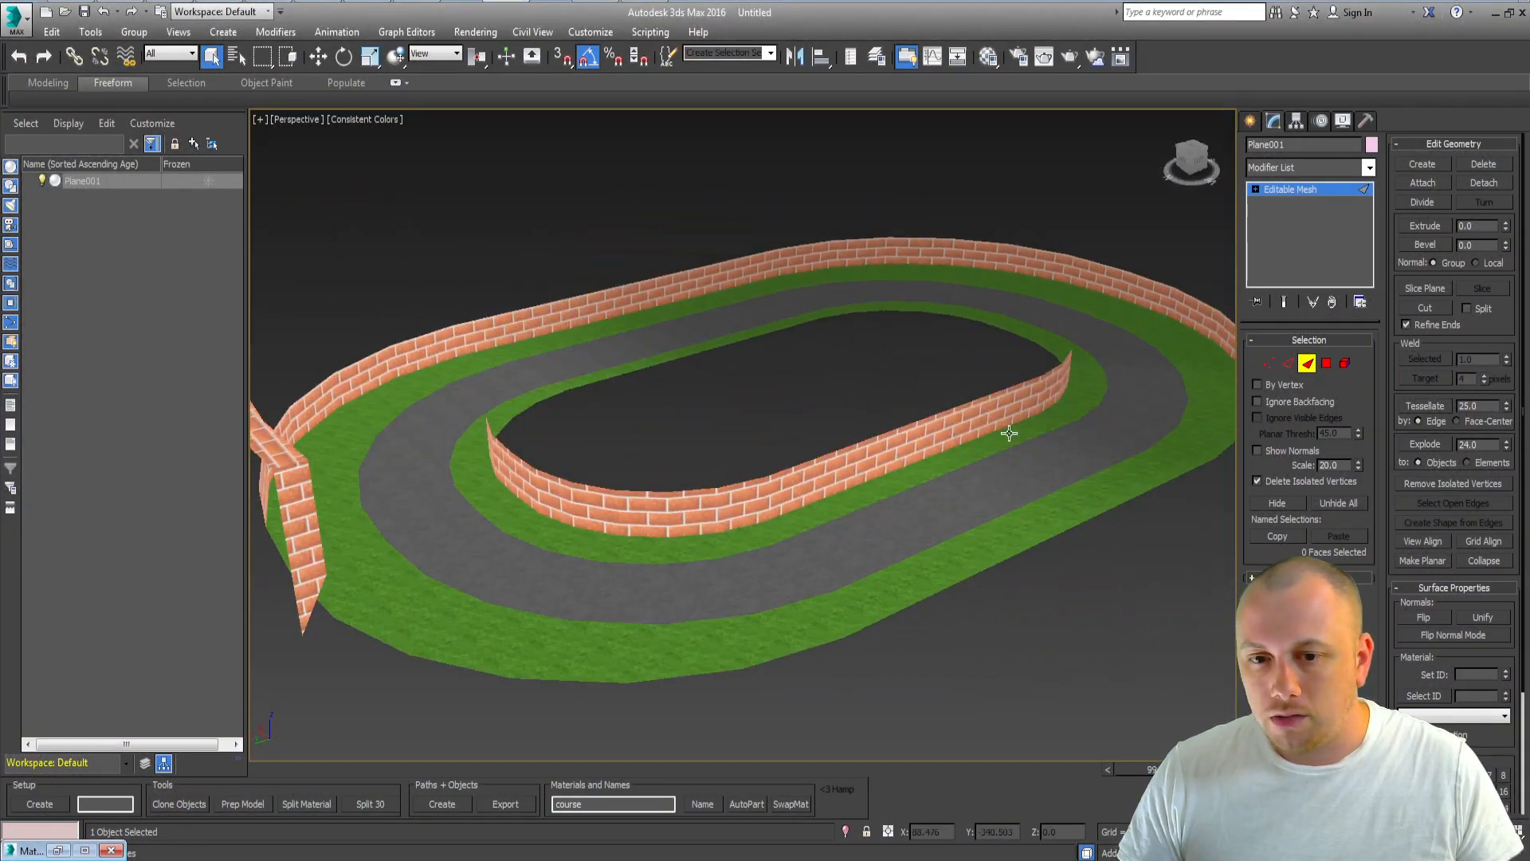